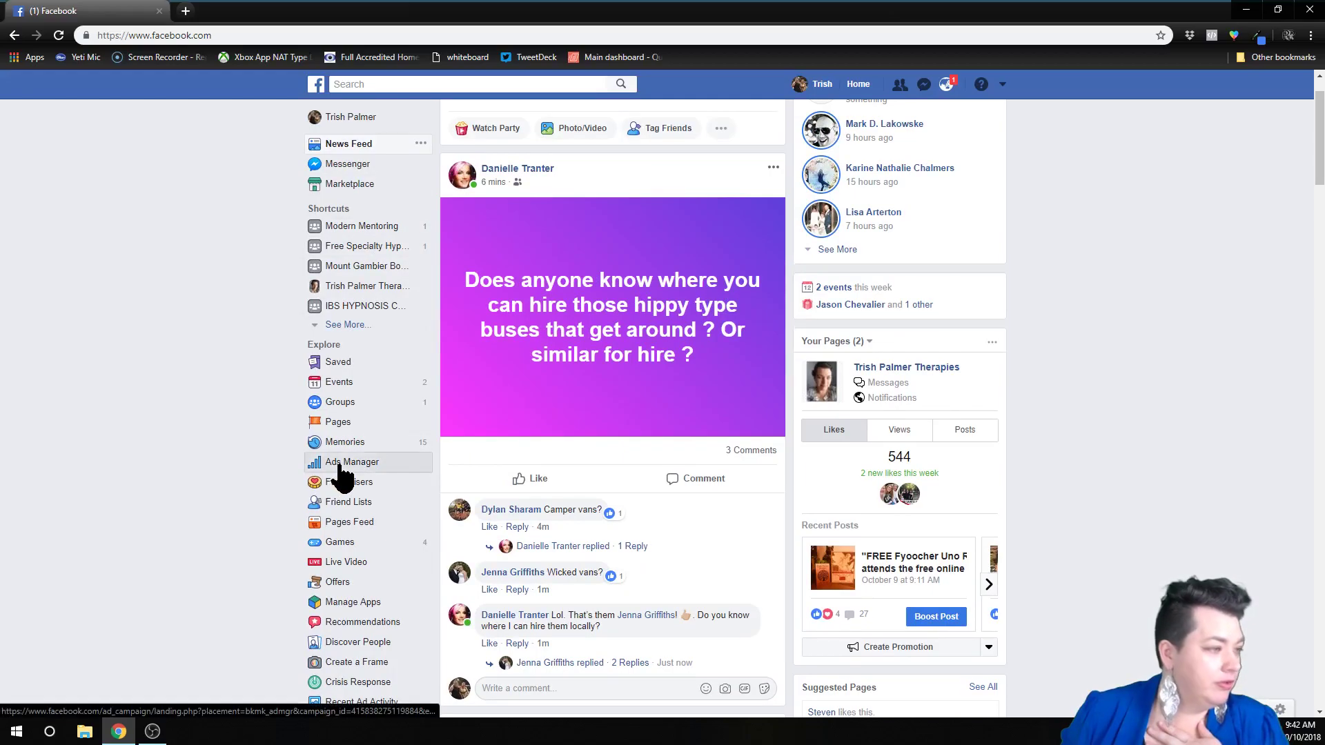
Step: Open Audience Insights from the Ads Manager tools and start a new audience based on everyone on Facebook
click(338, 462)
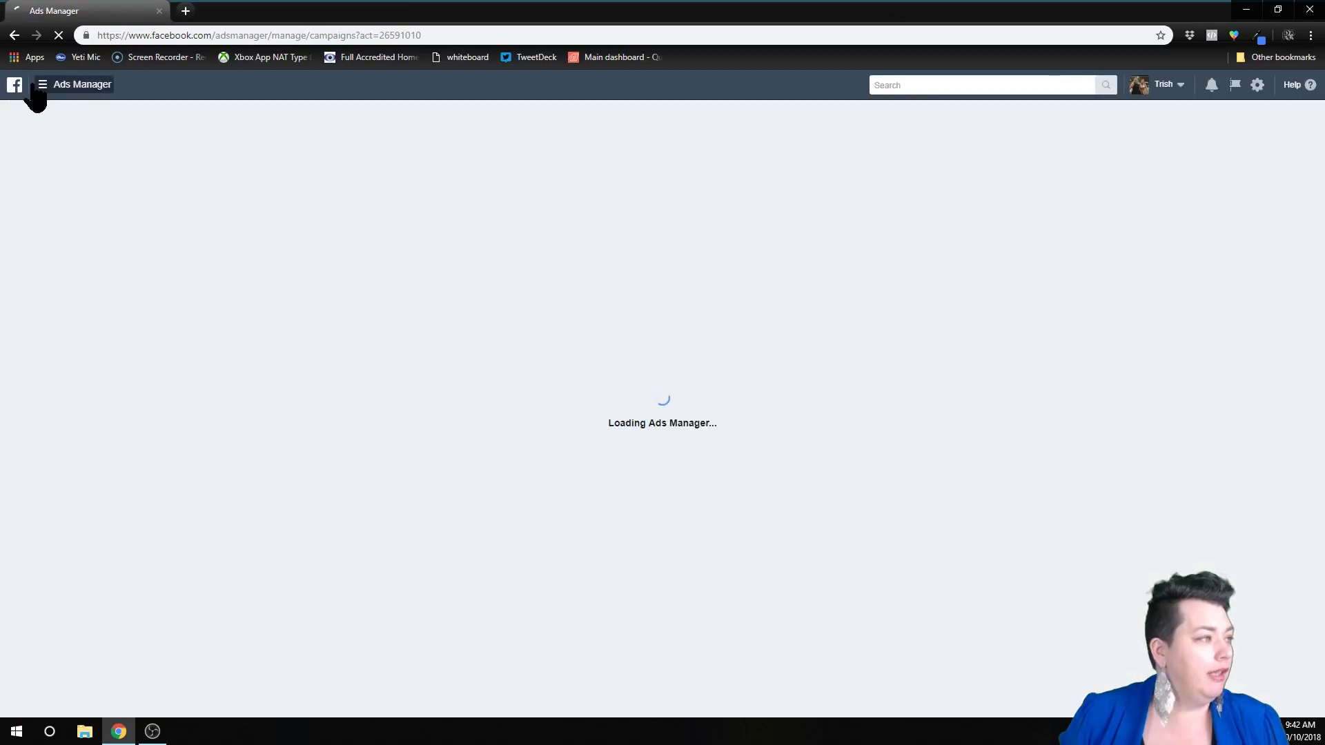
click(77, 90)
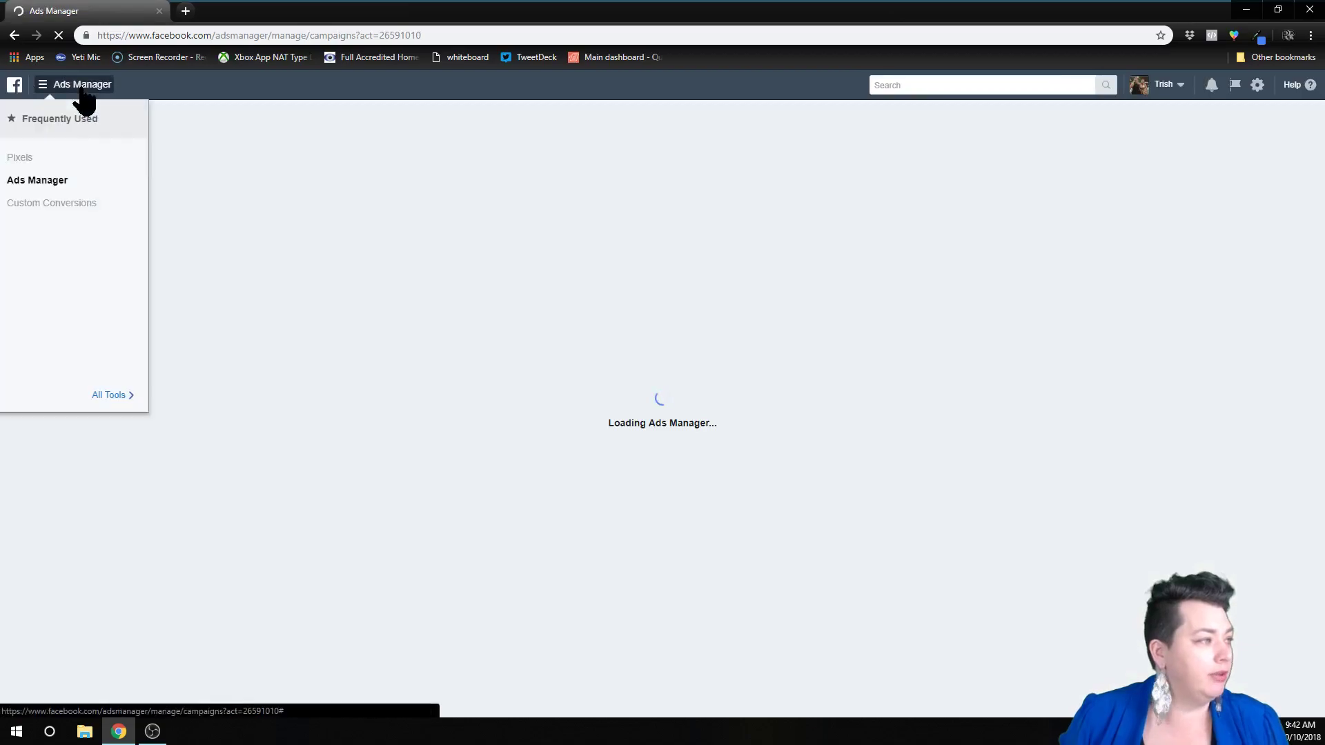
click(114, 395)
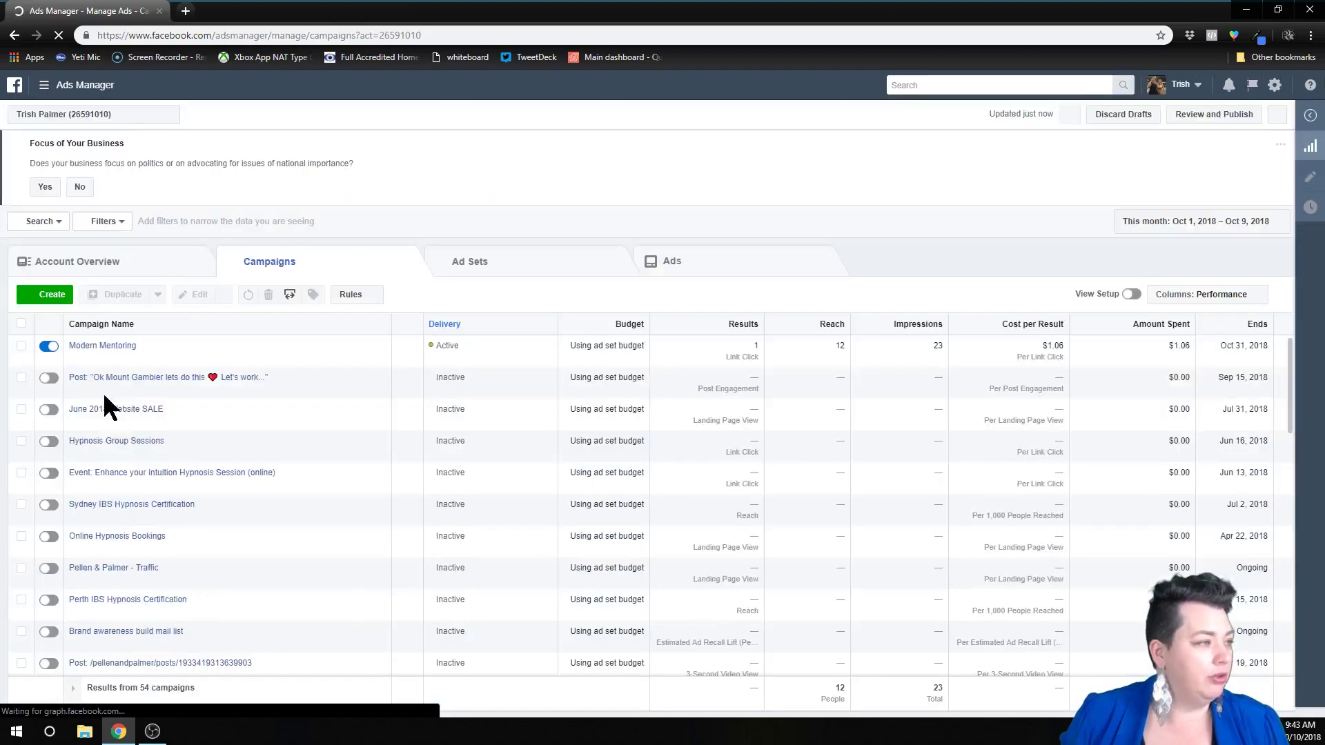
click(53, 89)
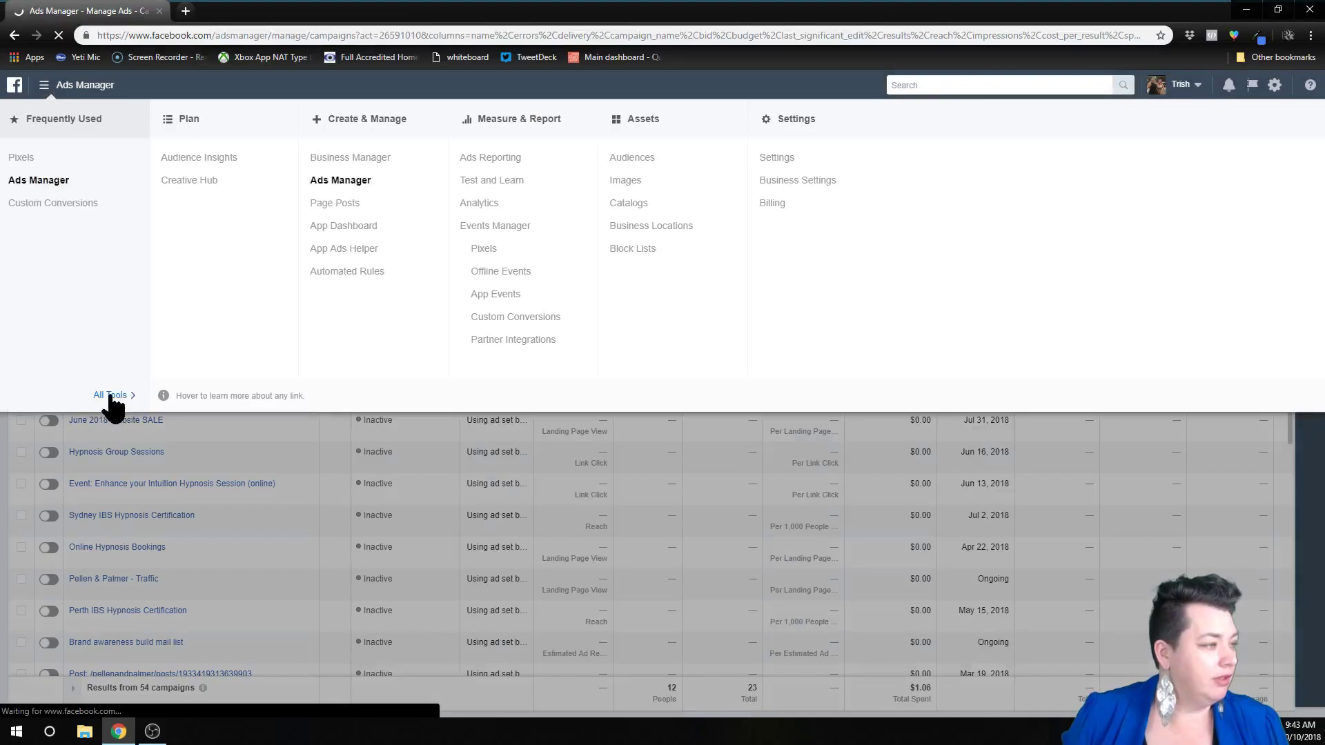
click(198, 159)
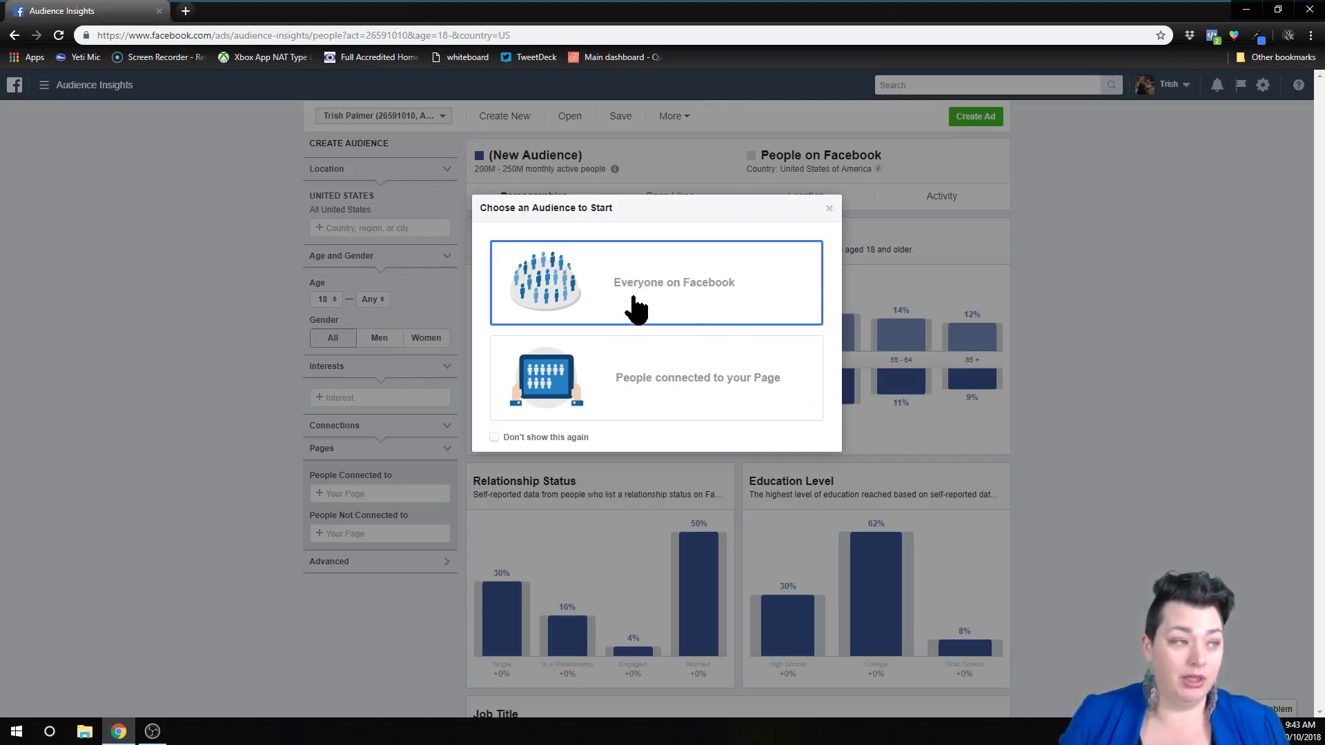
click(679, 288)
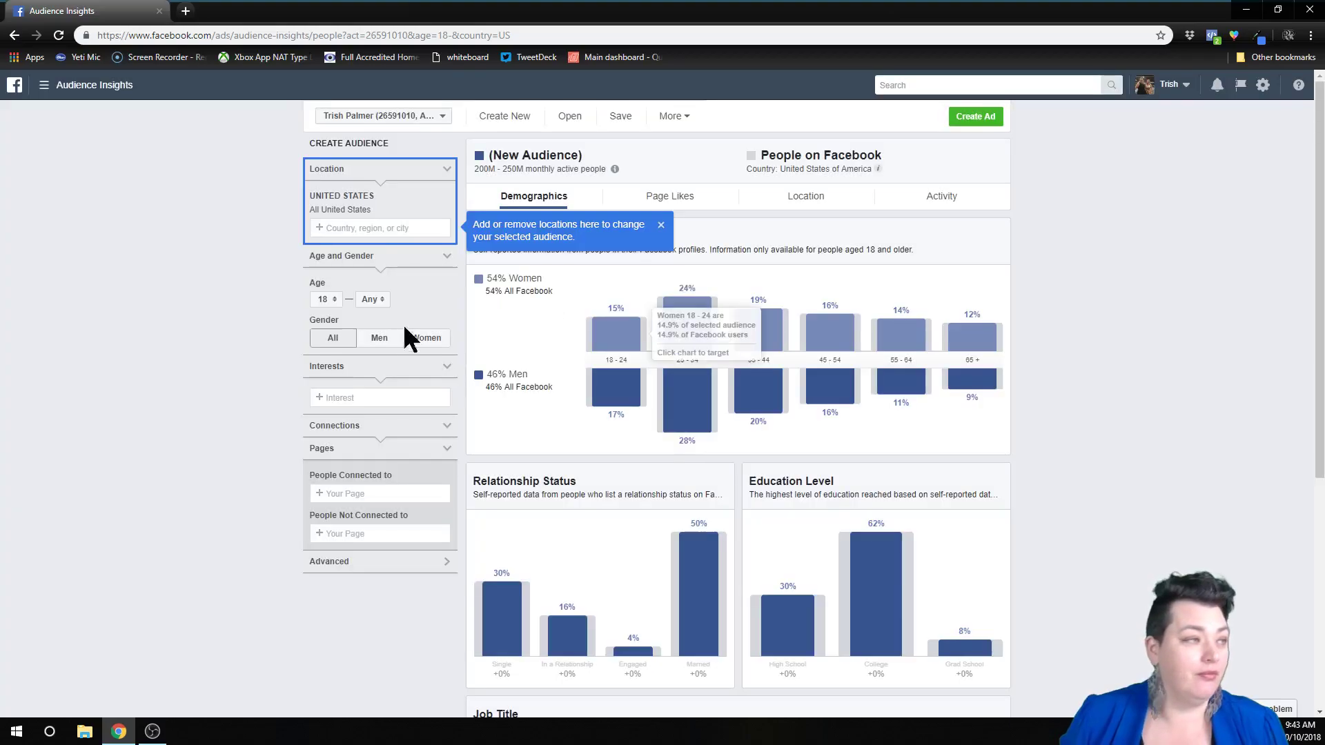
click(661, 225)
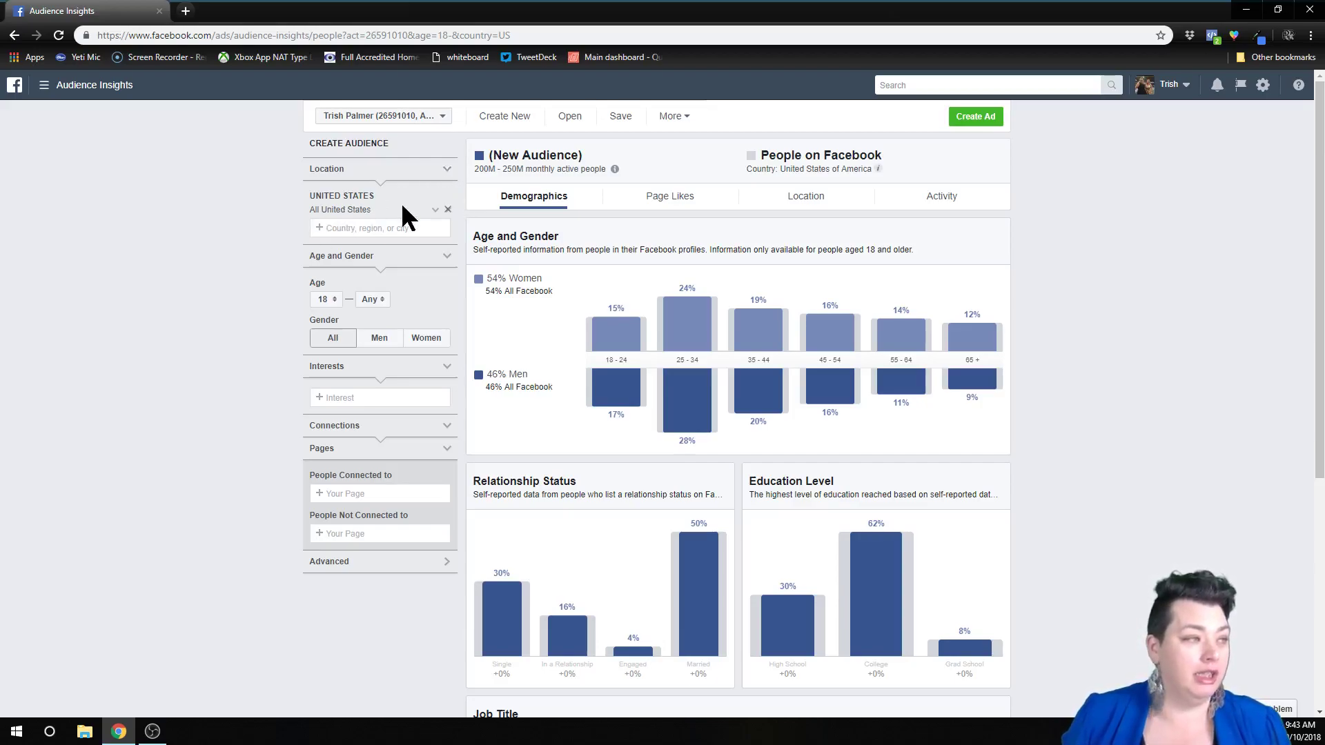
Step: Replace the United States audience location with Mount Gambier, South Australia, Australia
mouse_move(352, 196)
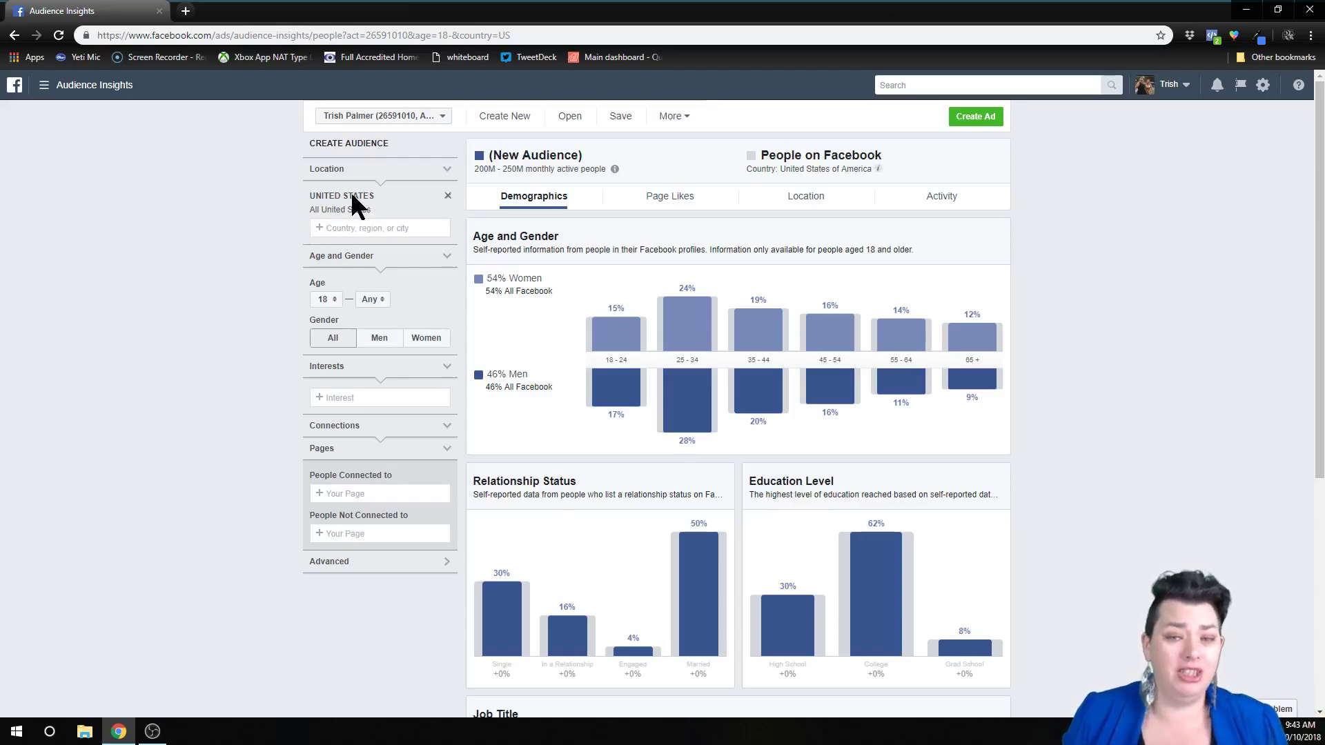
click(447, 196)
text(m)
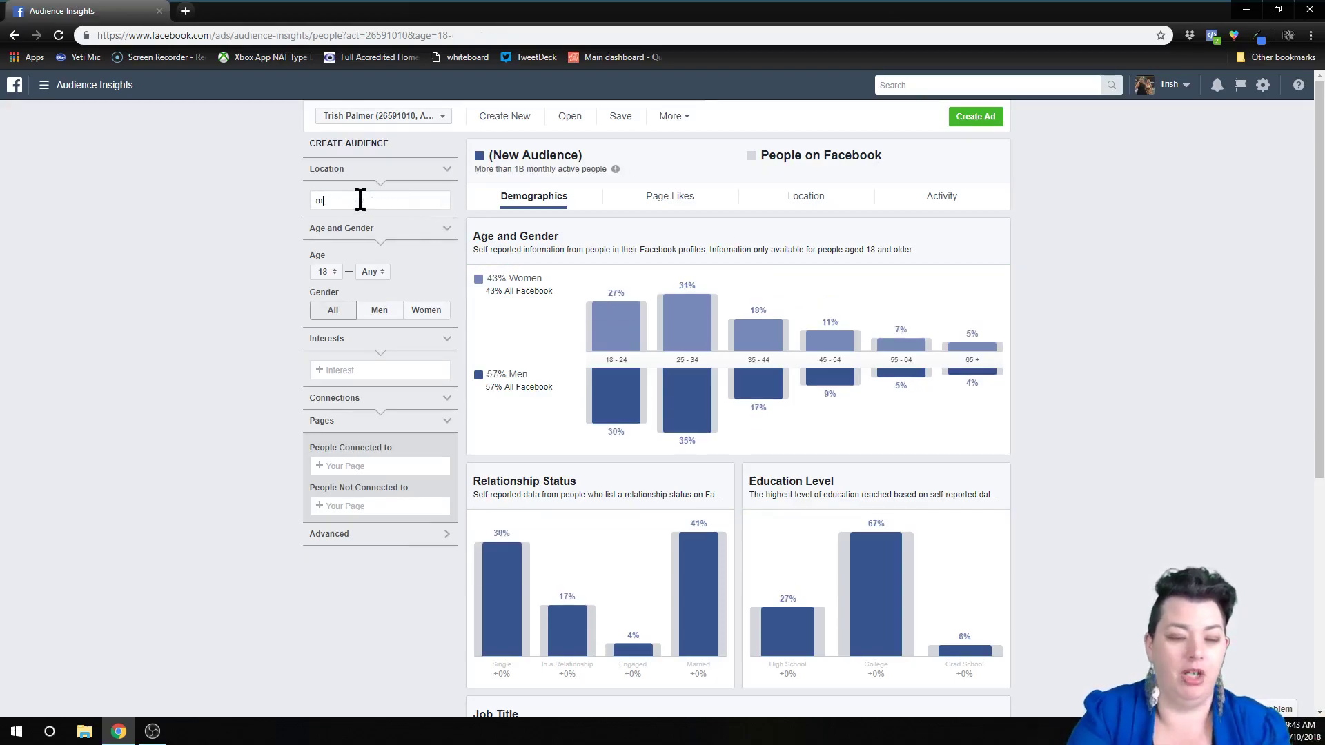
text(ount g)
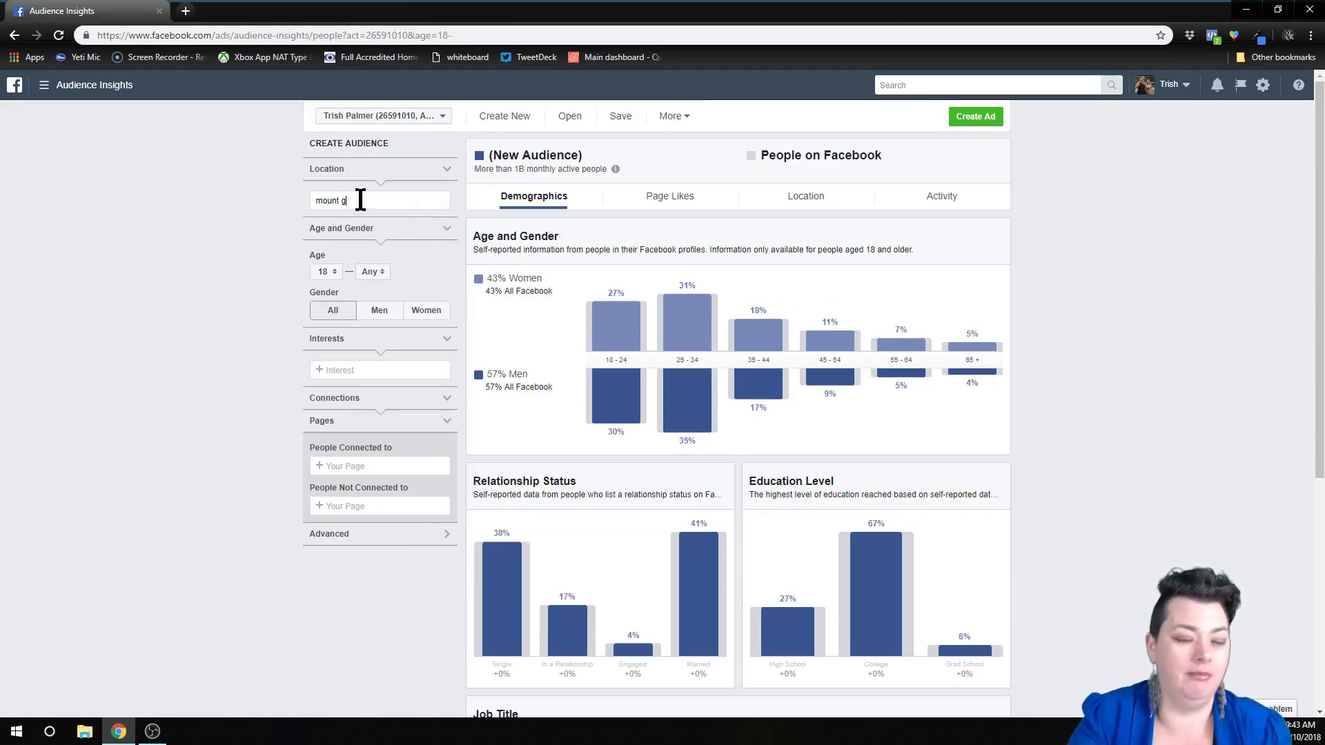
text(ambier)
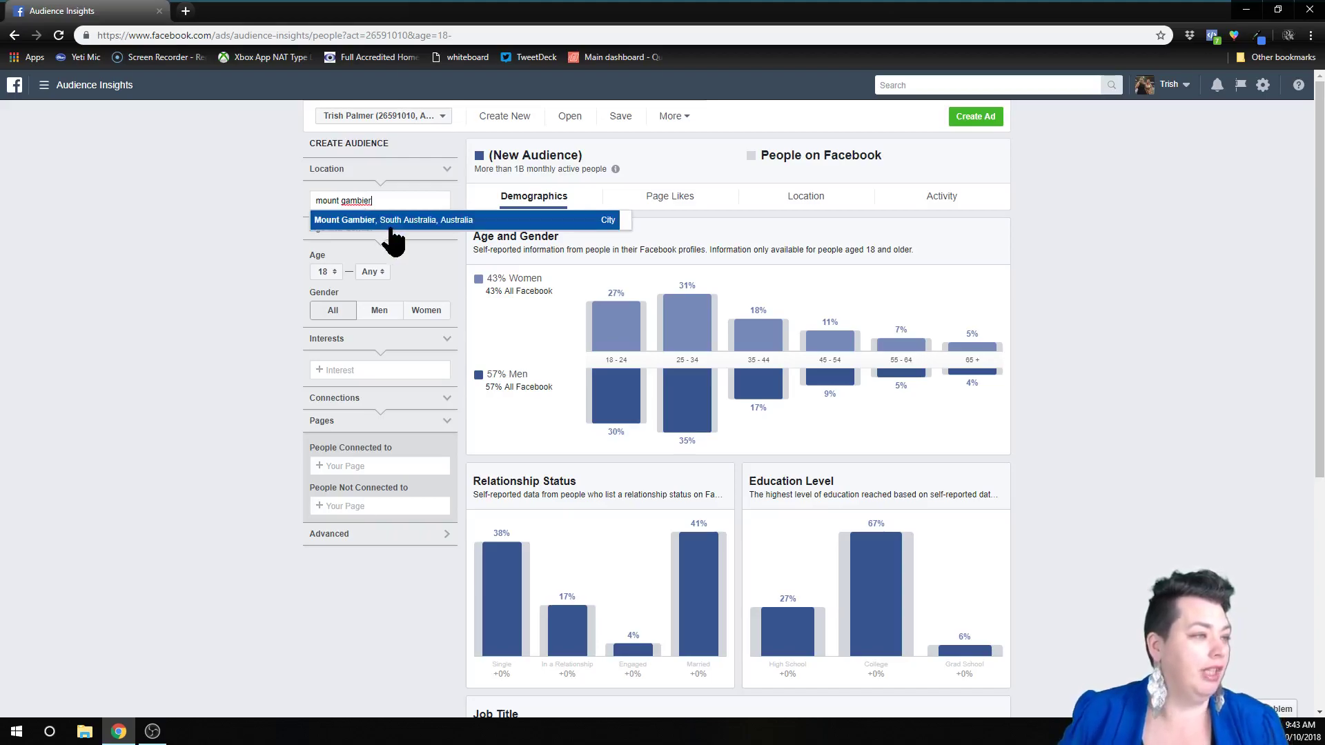
click(391, 221)
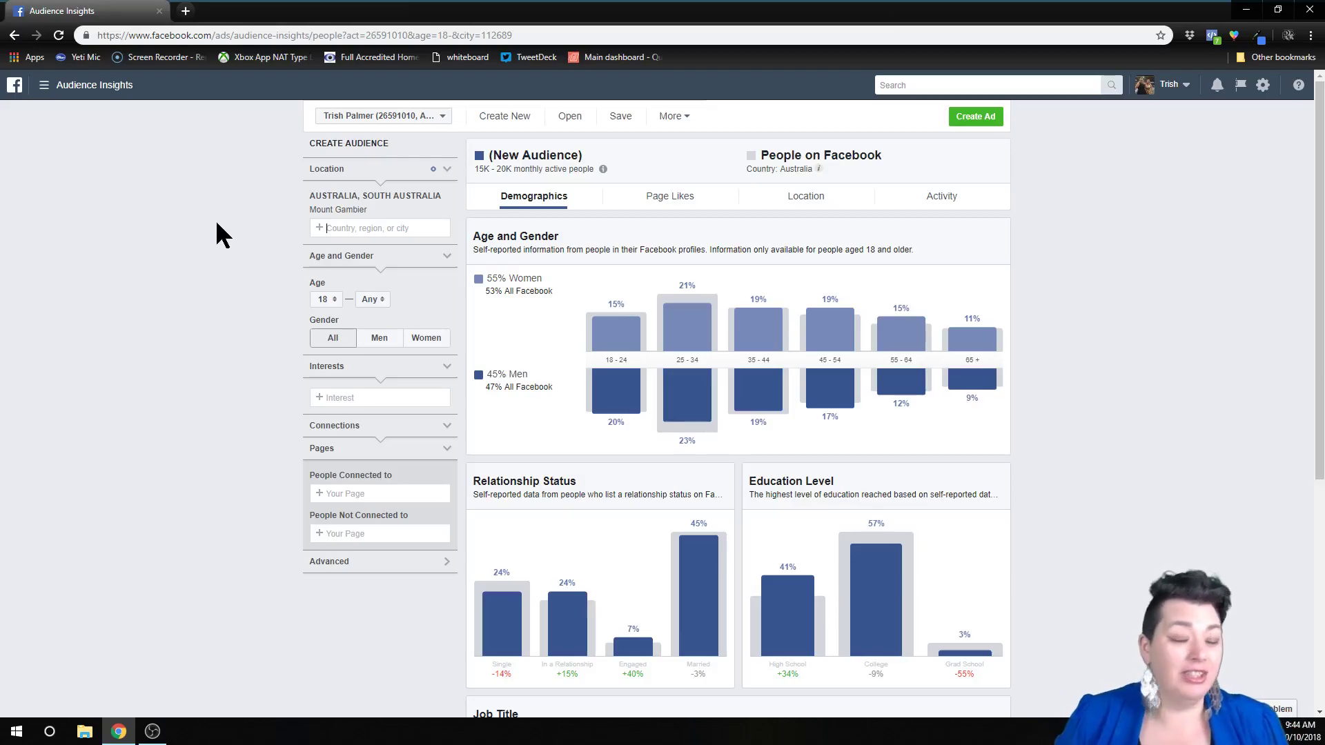
Step: Try narrowing the Mount Gambier audience by the interest Hypnosis, and remove that interest
click(348, 399)
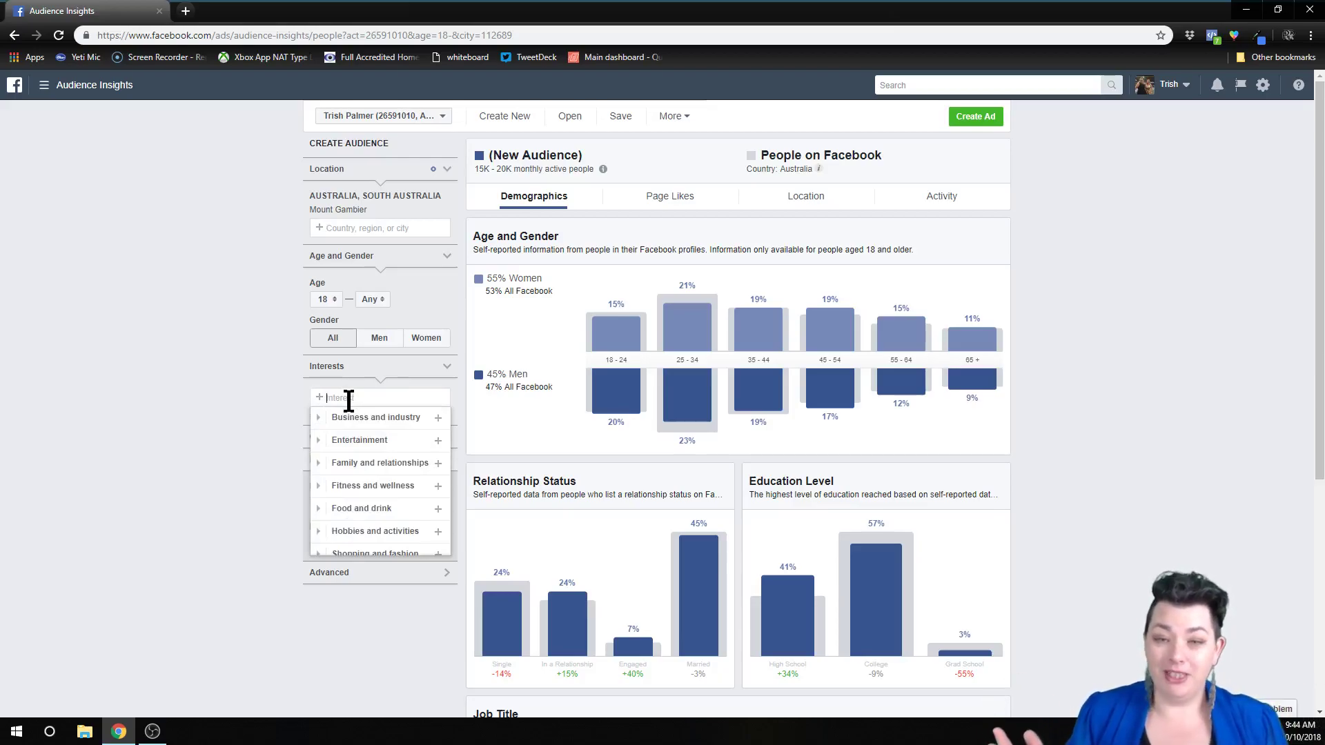
text(hypn)
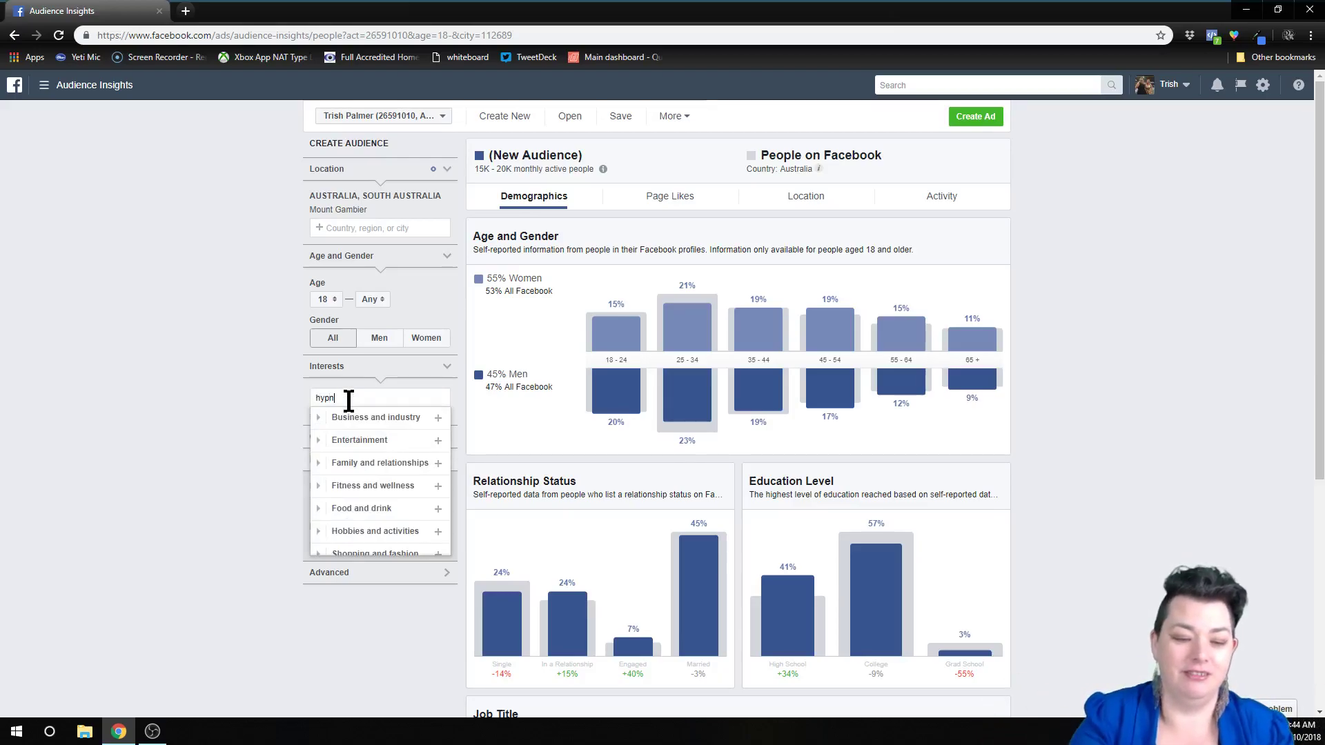
text(osis)
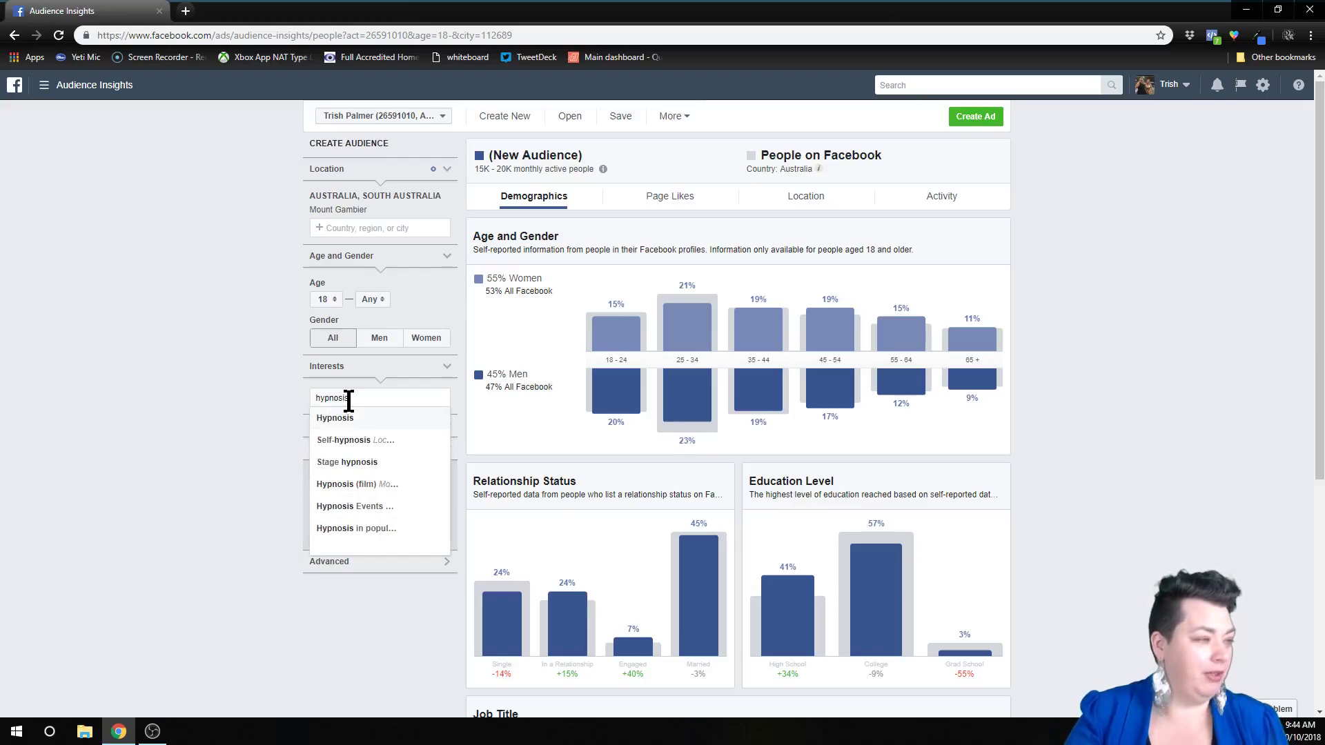
click(373, 419)
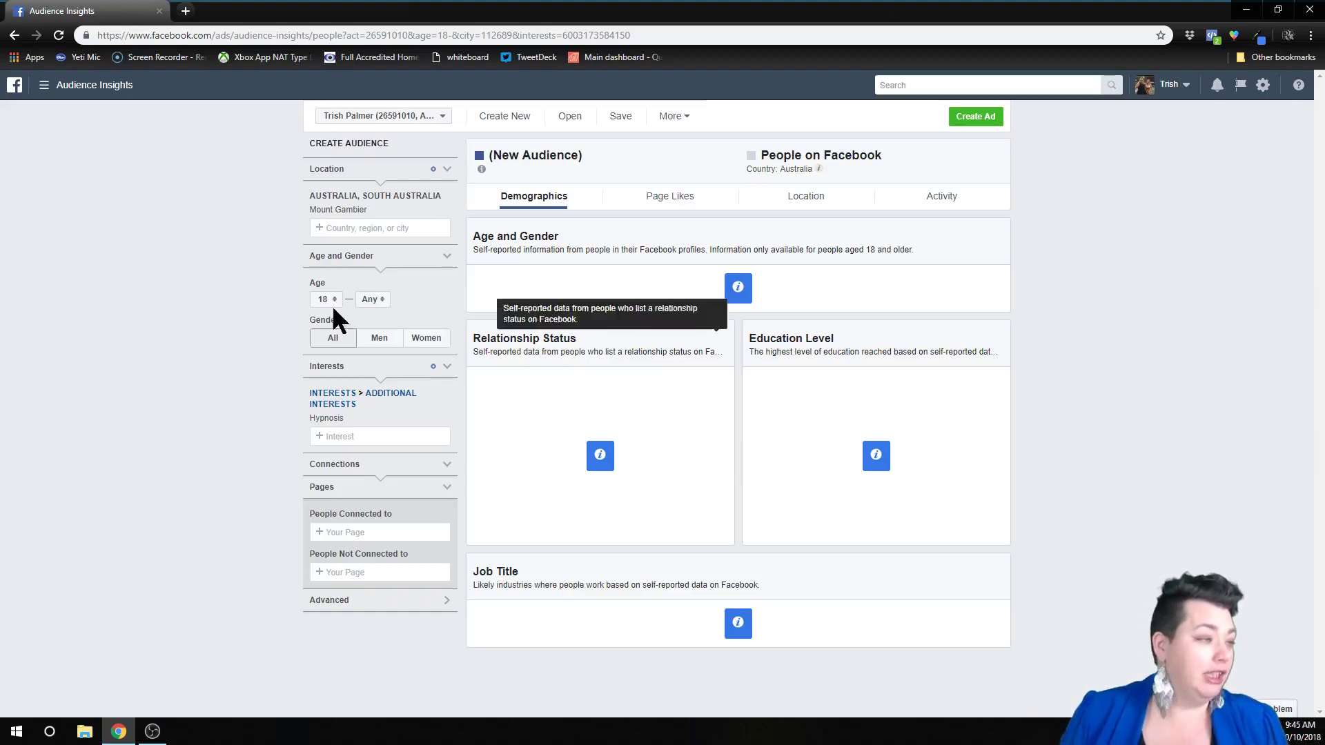
click(448, 419)
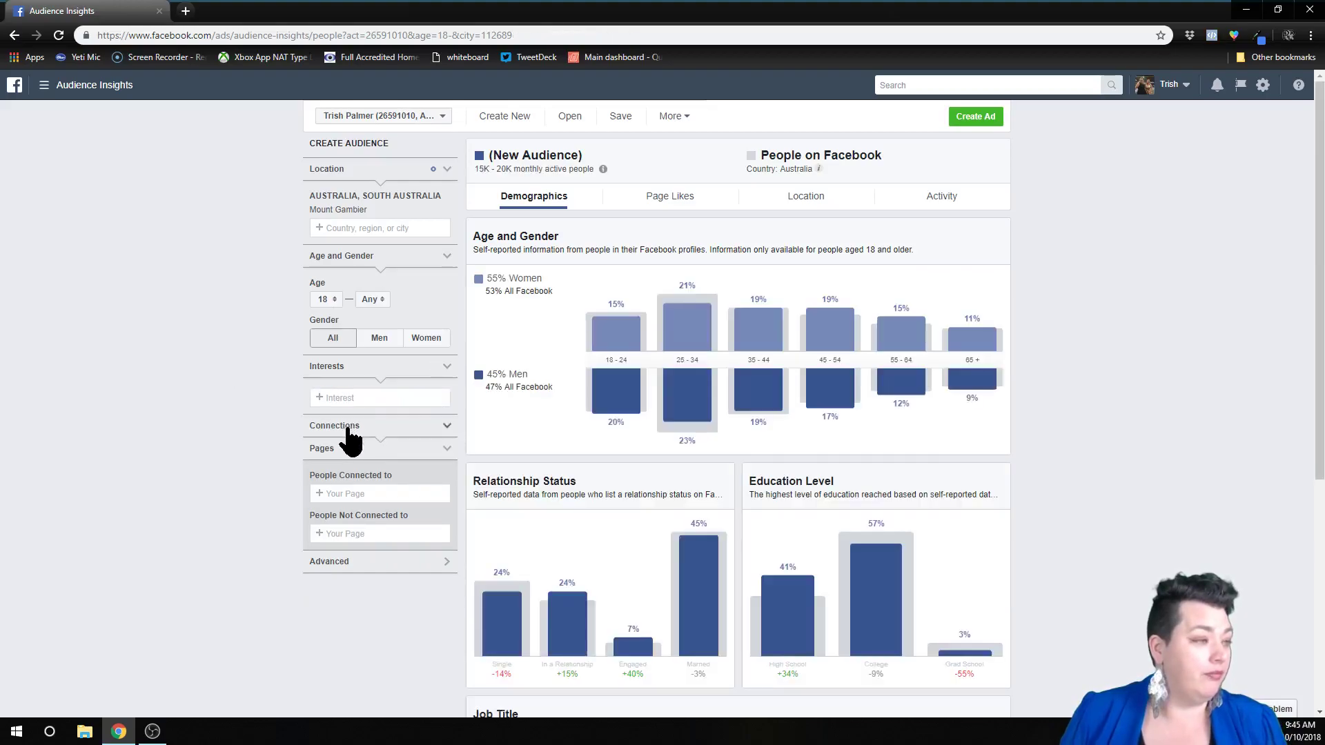
Step: Try searching the audience interests for hypnotherapy, re-entering the term once, and clear the search
click(347, 398)
text(hypnotherapy)
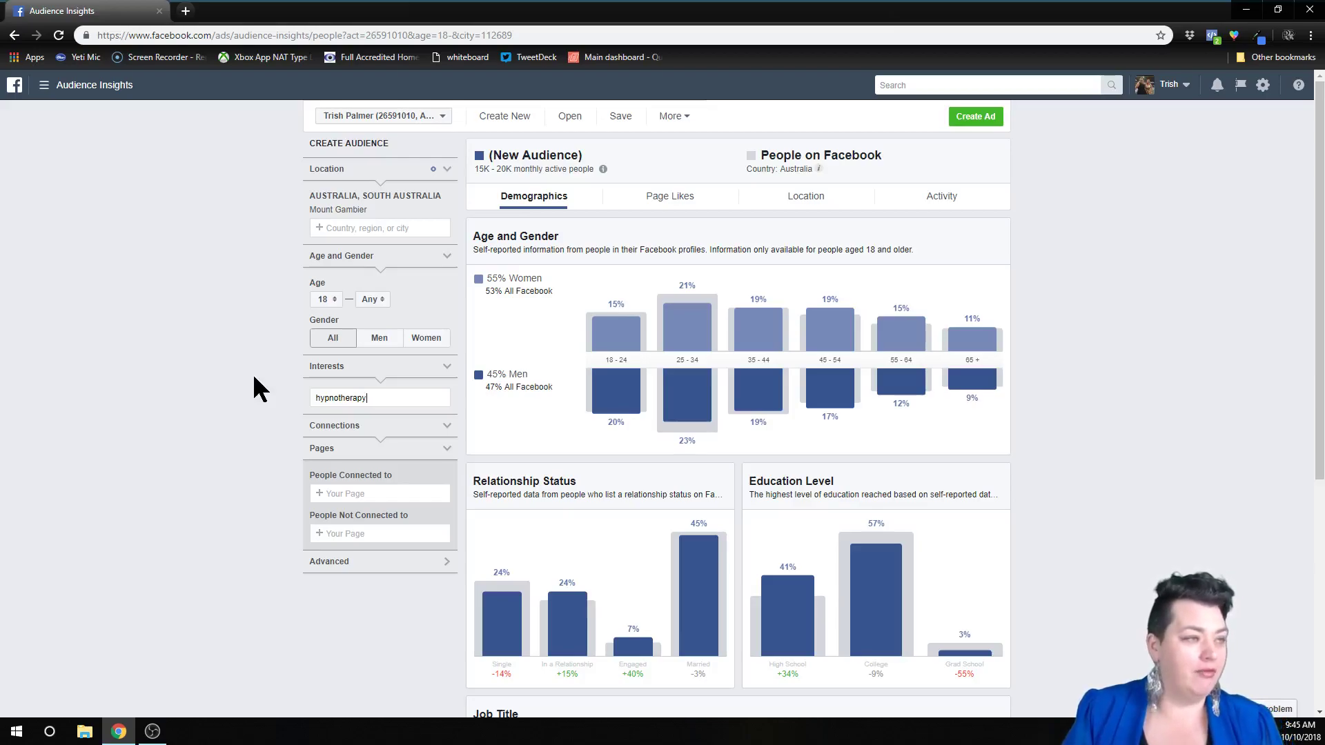
double_click(384, 398)
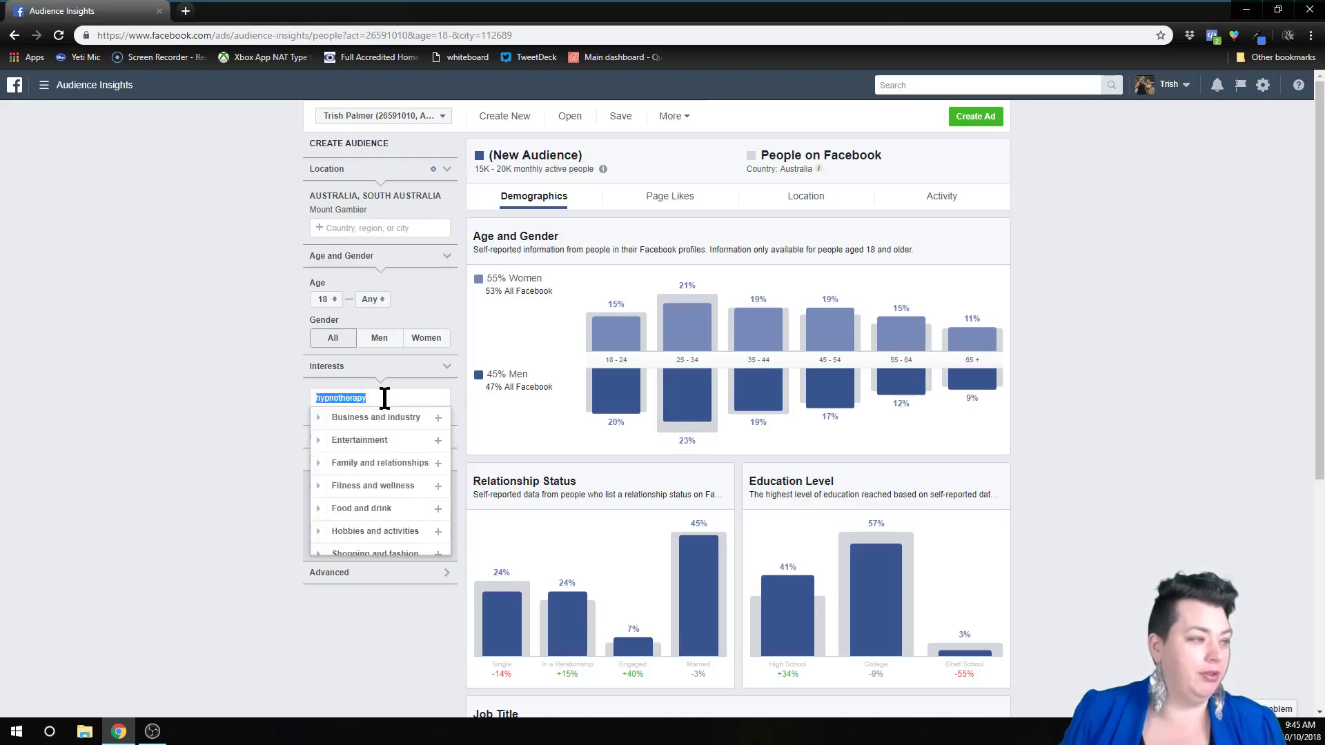
double_click(384, 399)
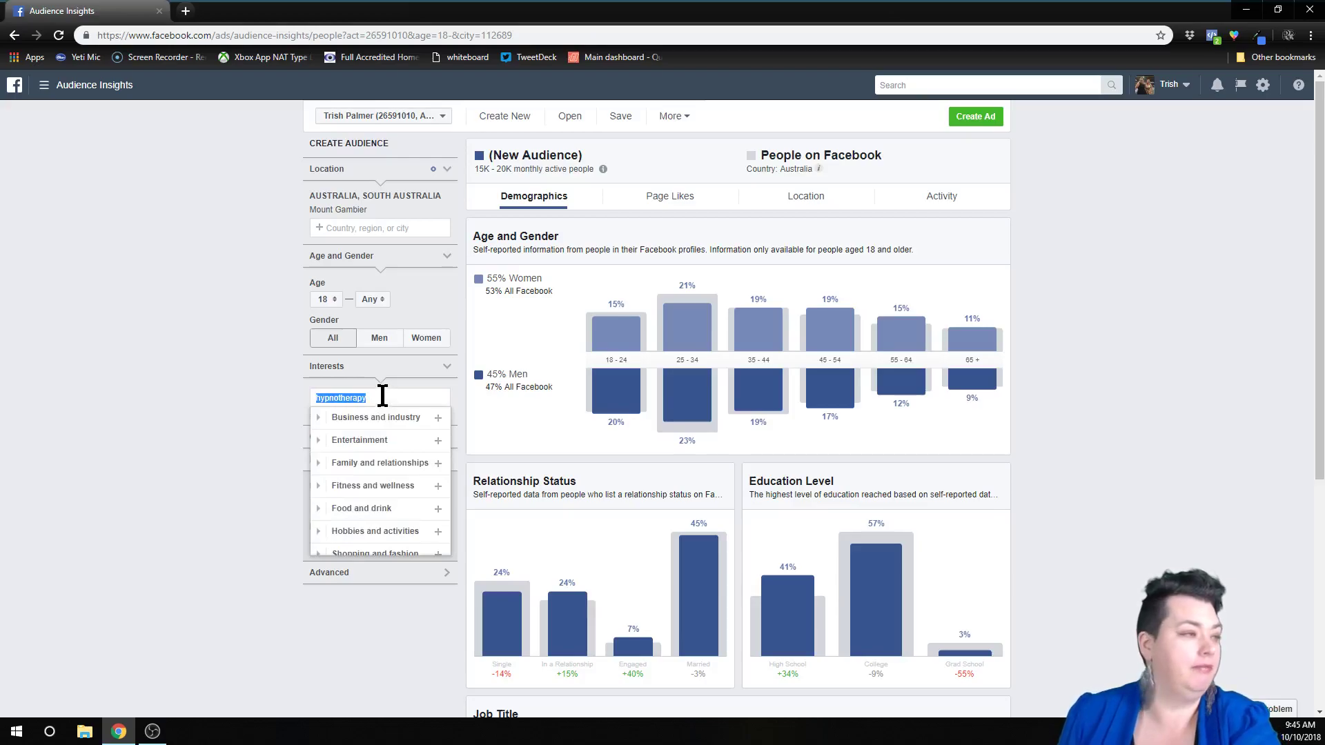
click(378, 398)
double_click(378, 397)
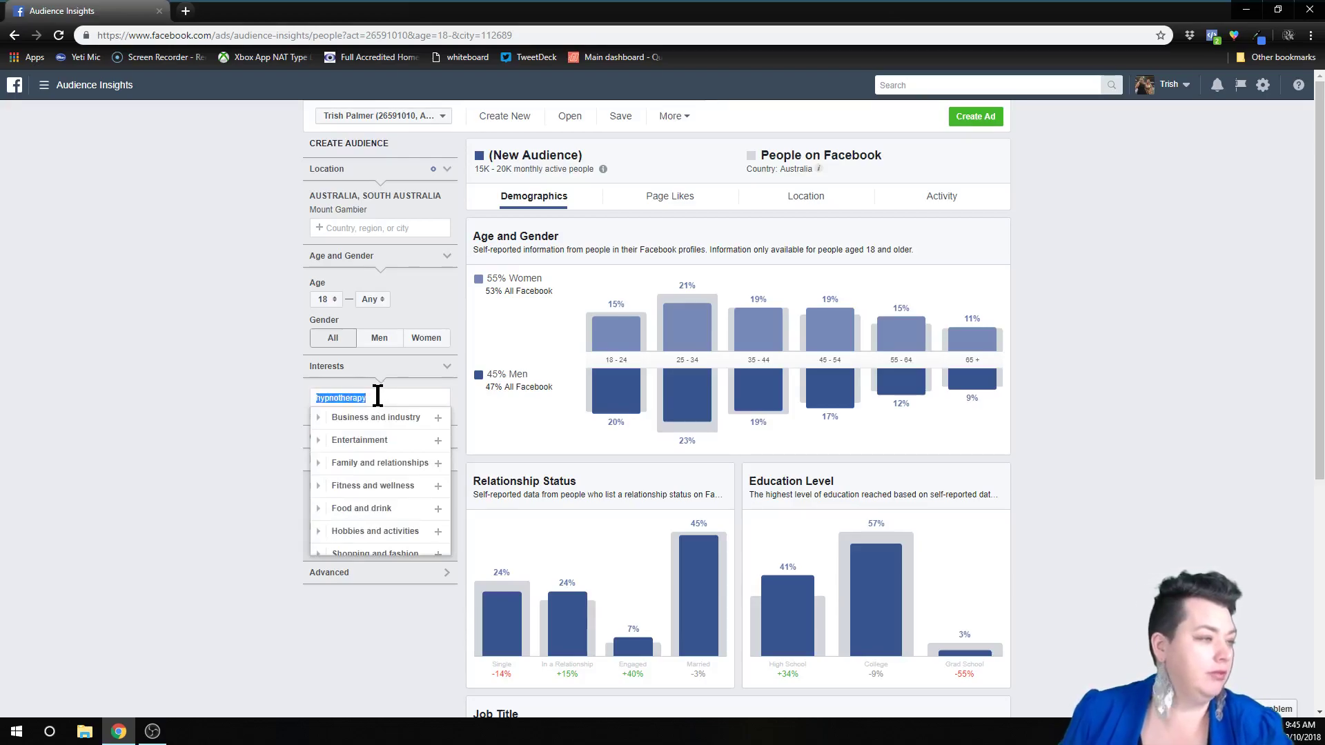
text(hypno)
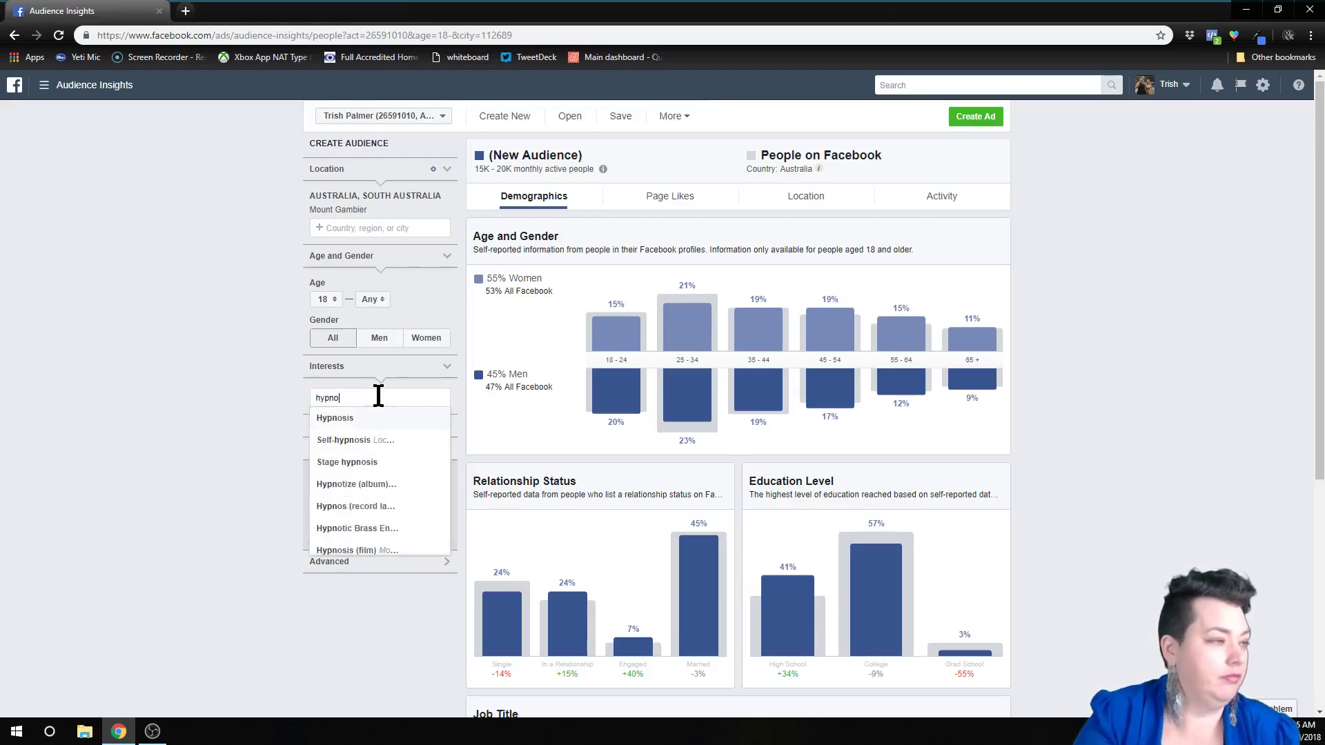
text(th)
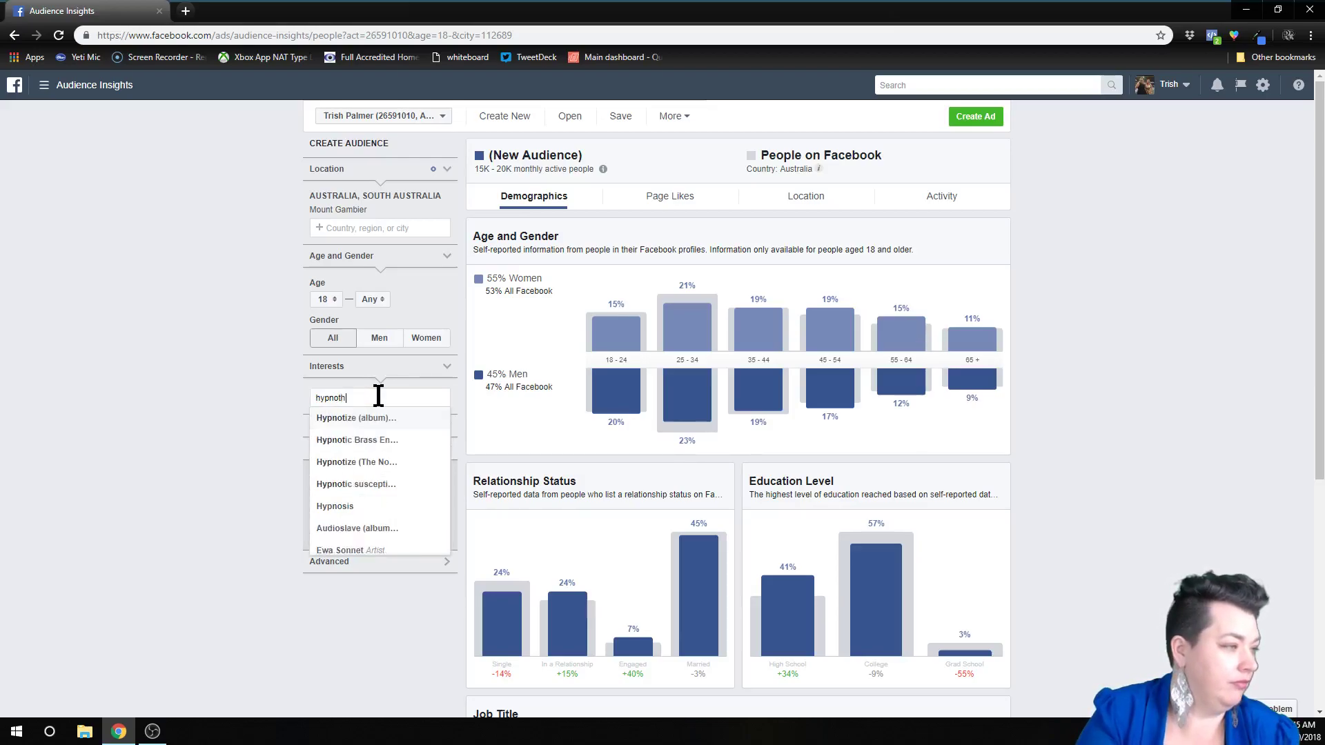
text(erapy)
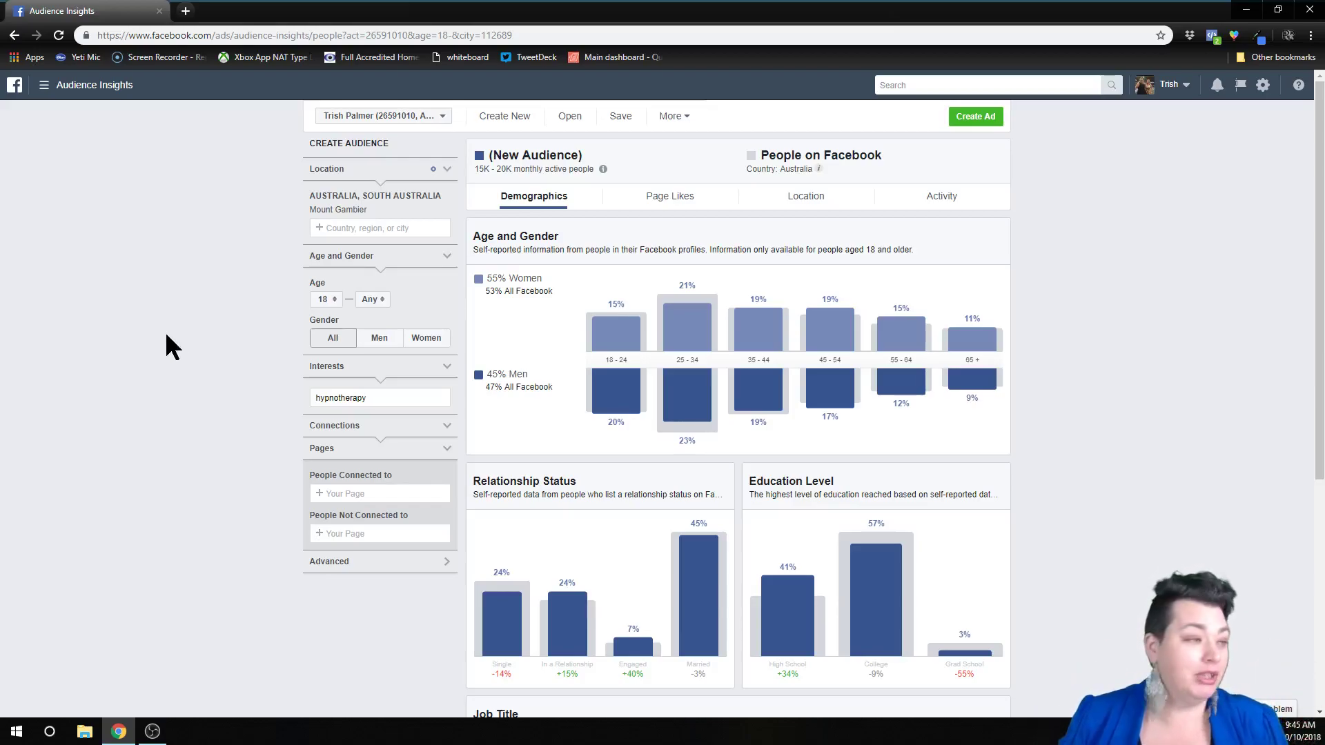
double_click(381, 398)
key(BackSpace)
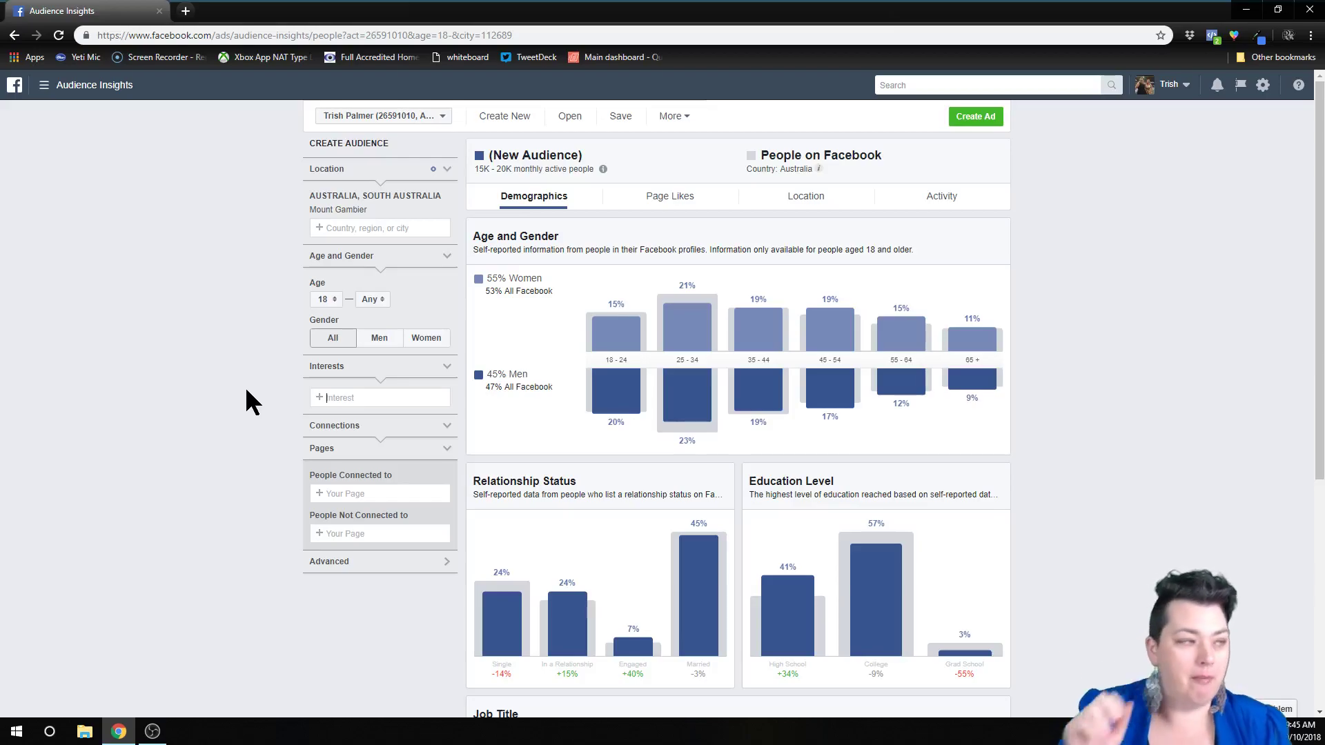
Step: Try narrowing the audience by the interest Mental health counselor, and remove that interest
text(mental)
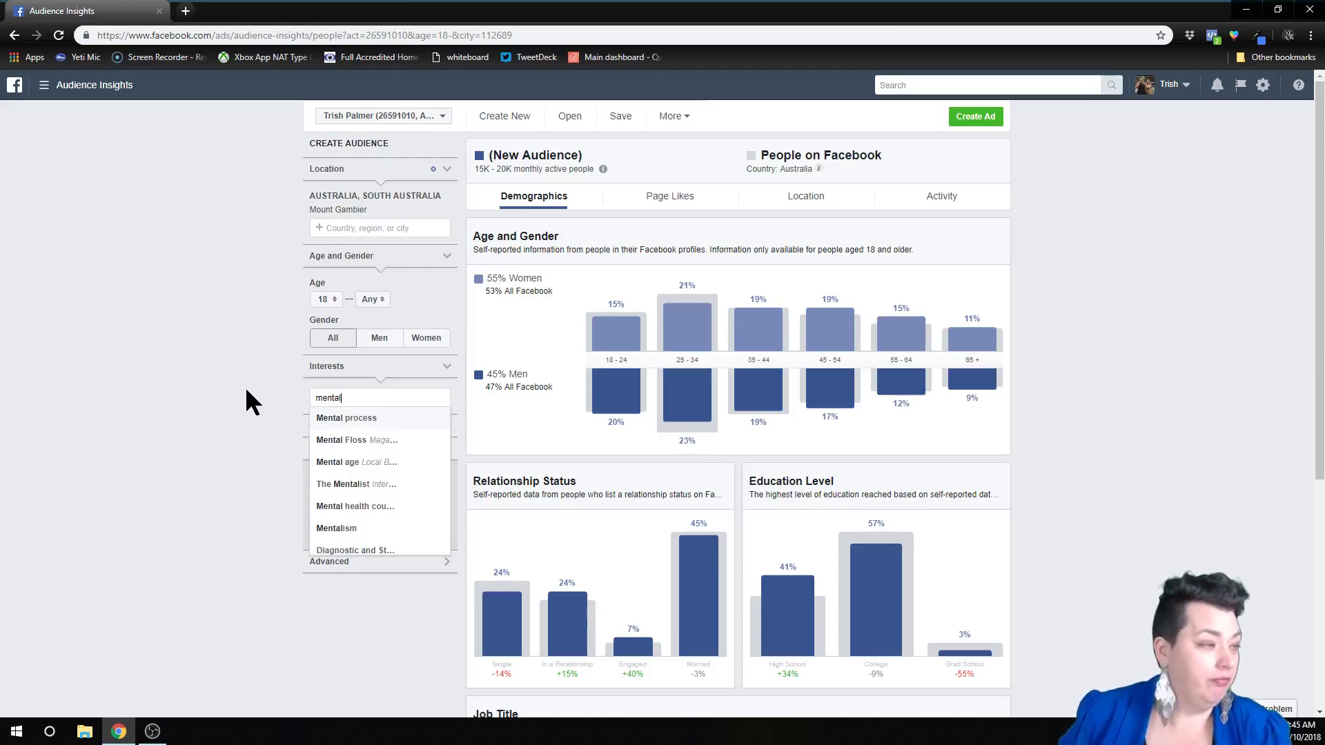
click(347, 506)
click(212, 432)
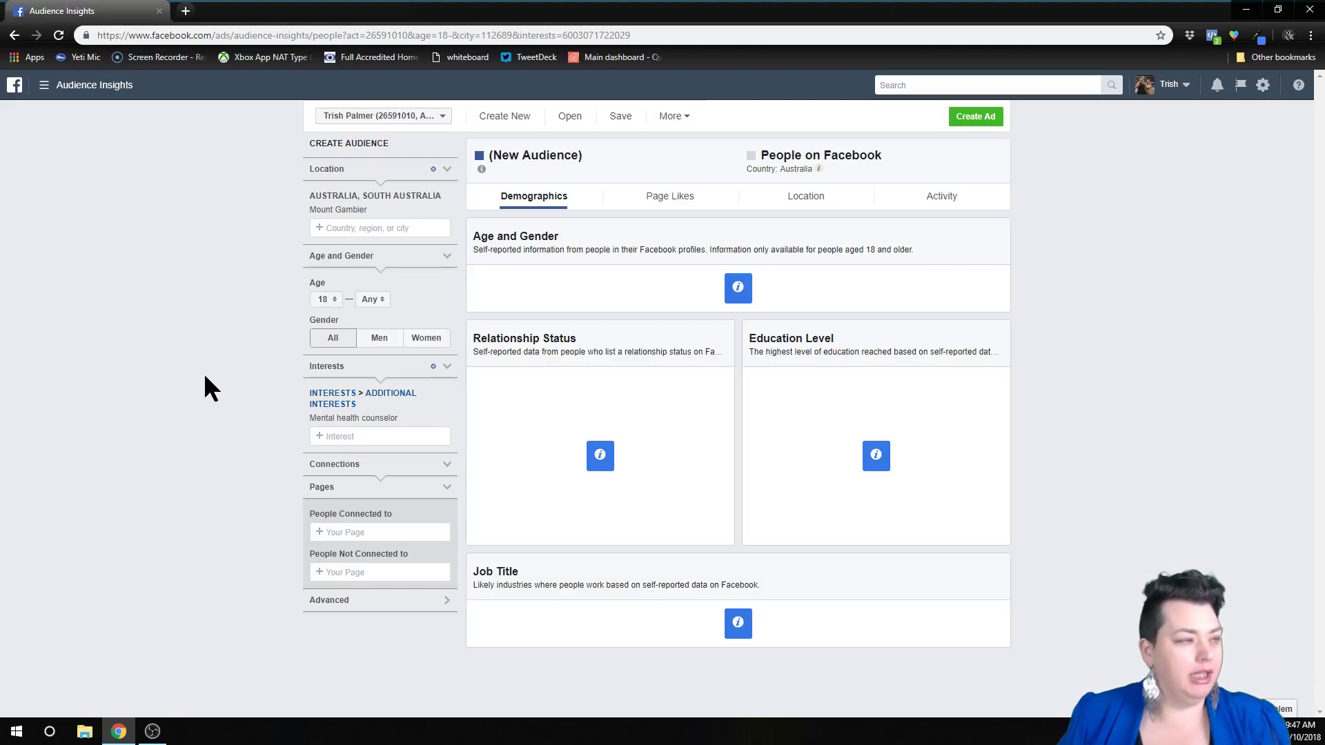
click(448, 418)
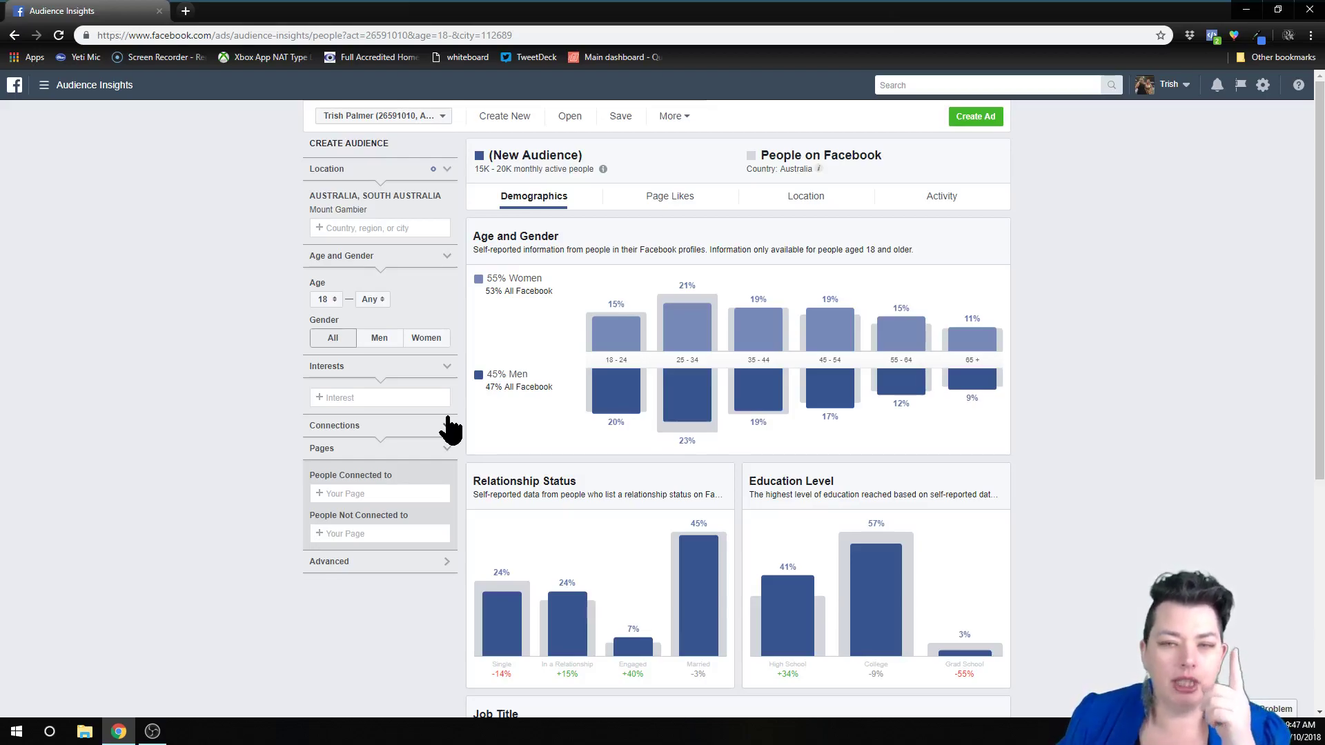
Step: Add Crafts as an interest for the Mount Gambier audience
click(354, 398)
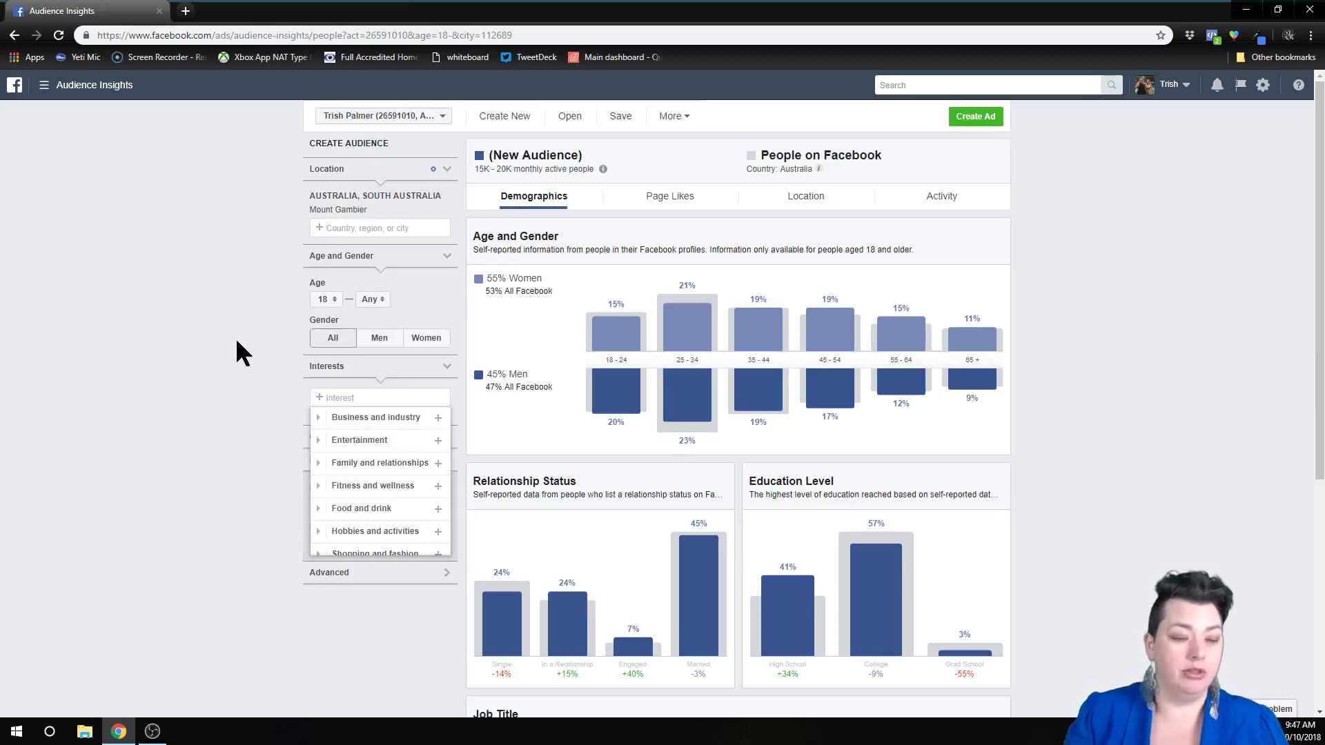
text(craft)
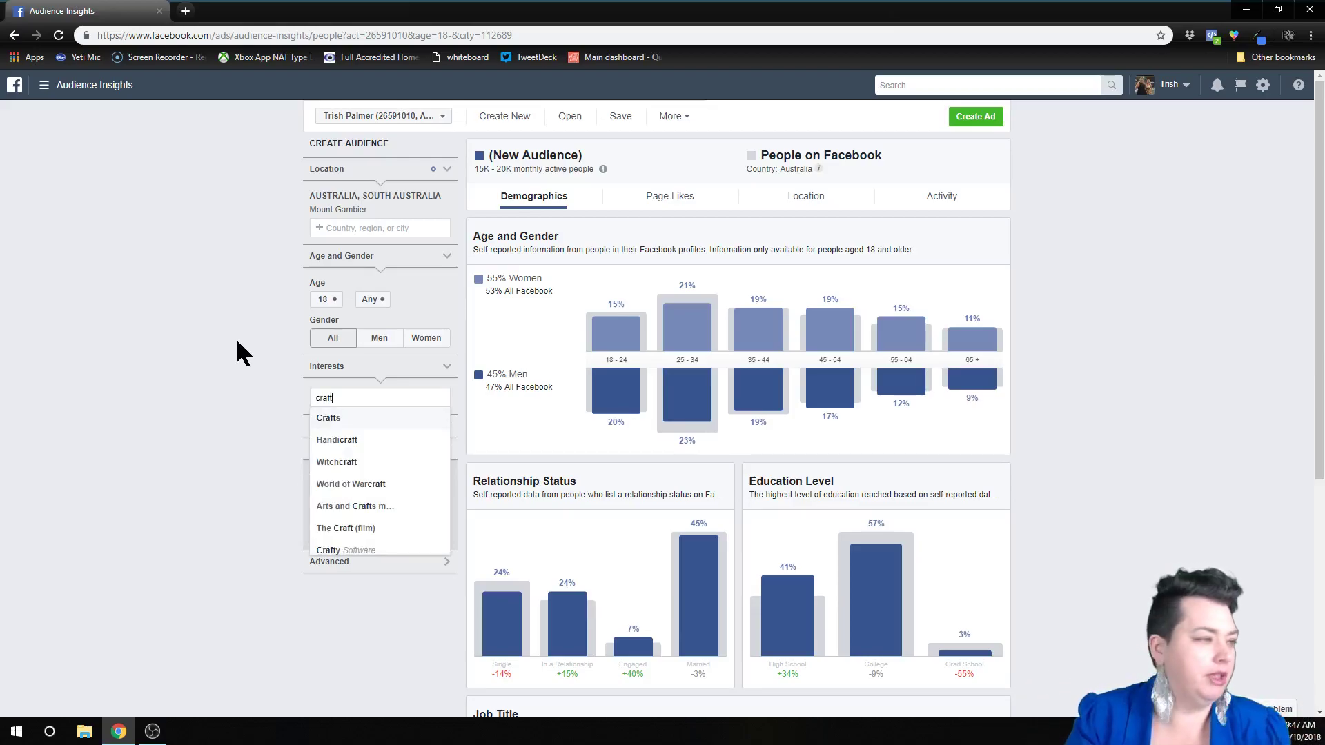
key(Return)
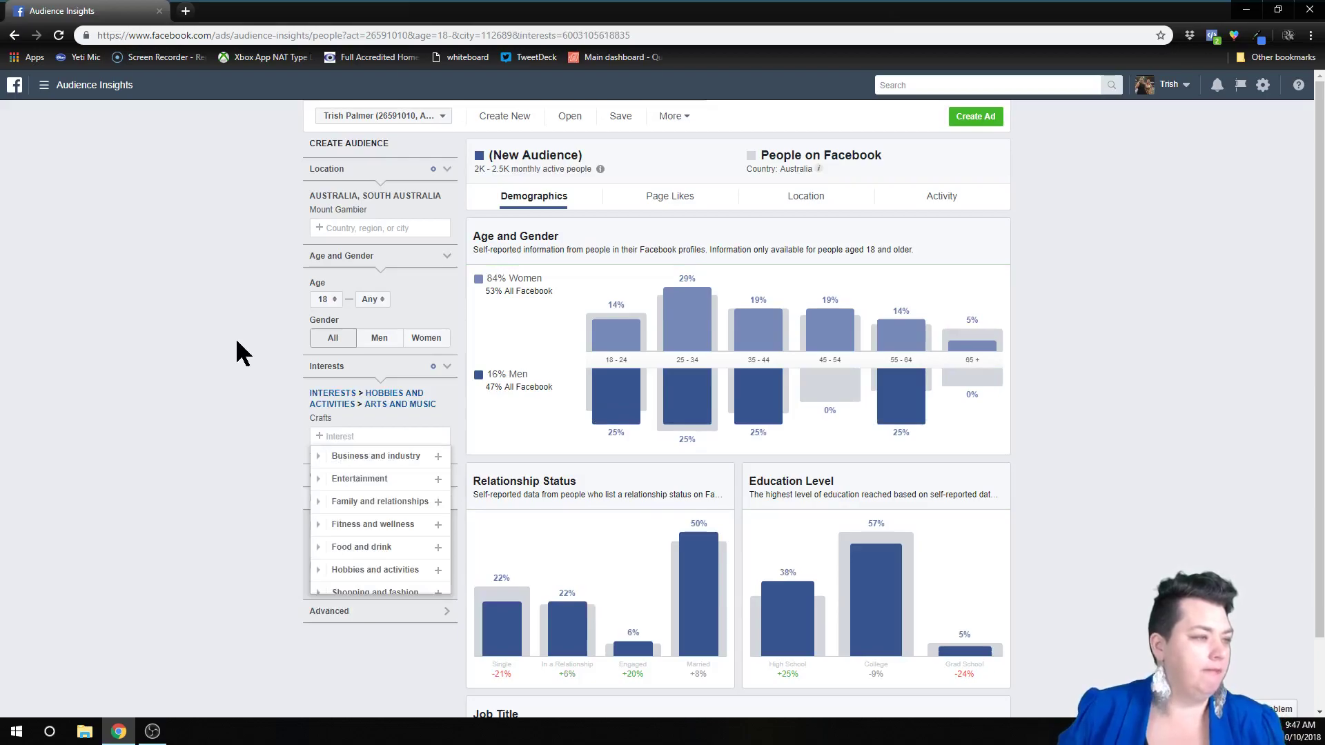
click(236, 342)
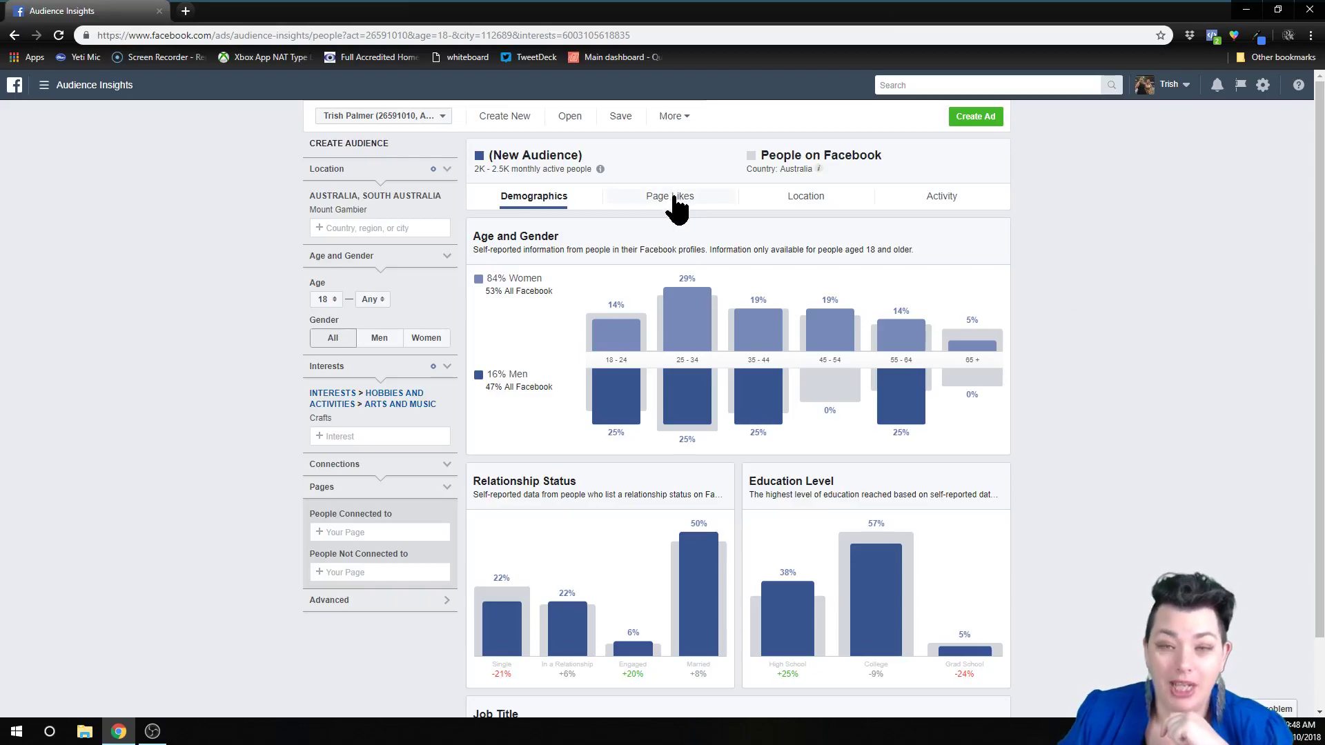
Step: Examine the top categories and most relevant pages in the Page Likes for the Crafts audience
click(675, 202)
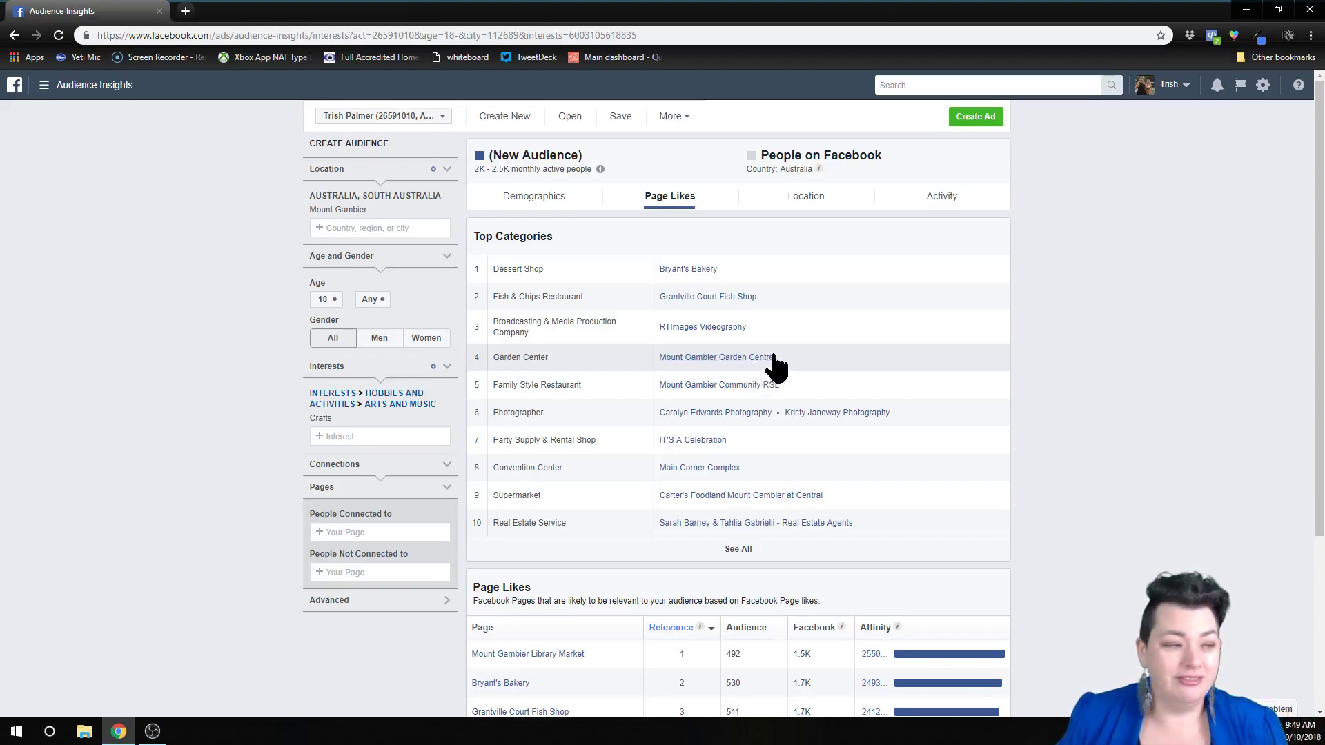
scroll(772, 363, down, 3)
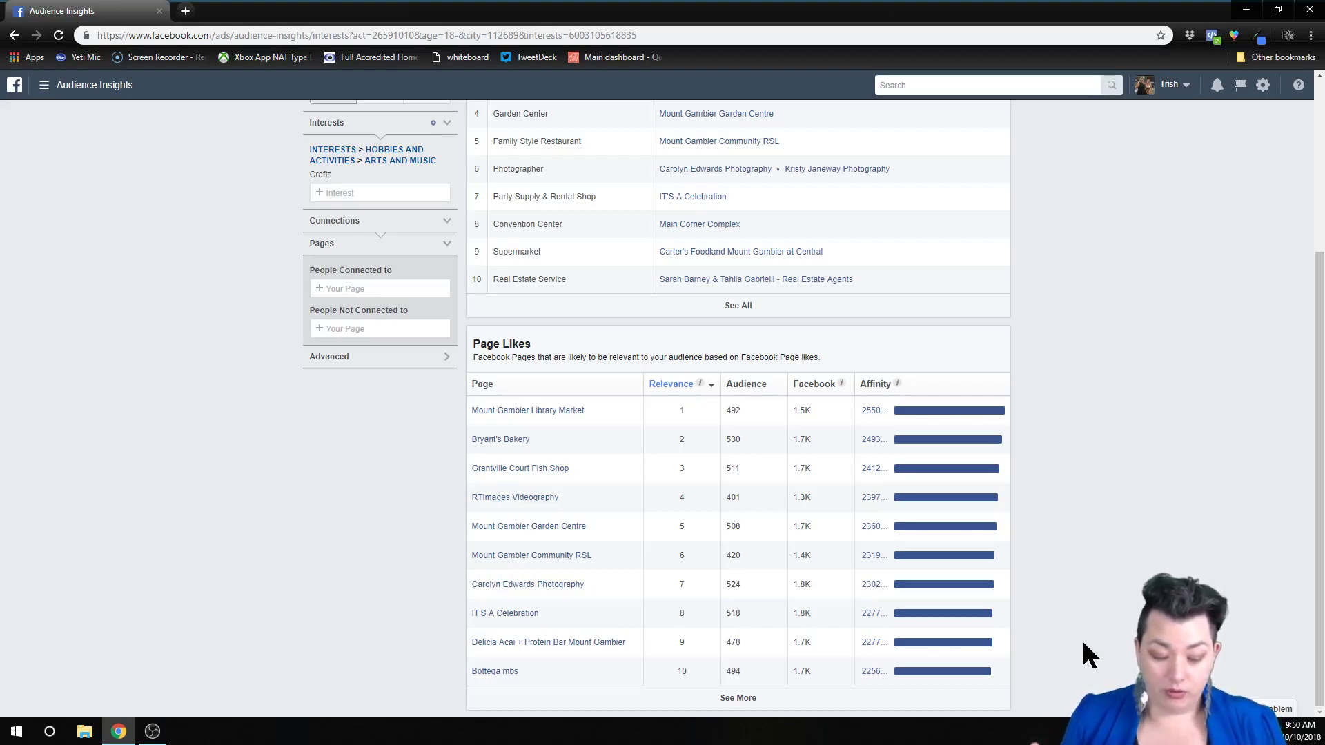
scroll(1044, 627, up, 2)
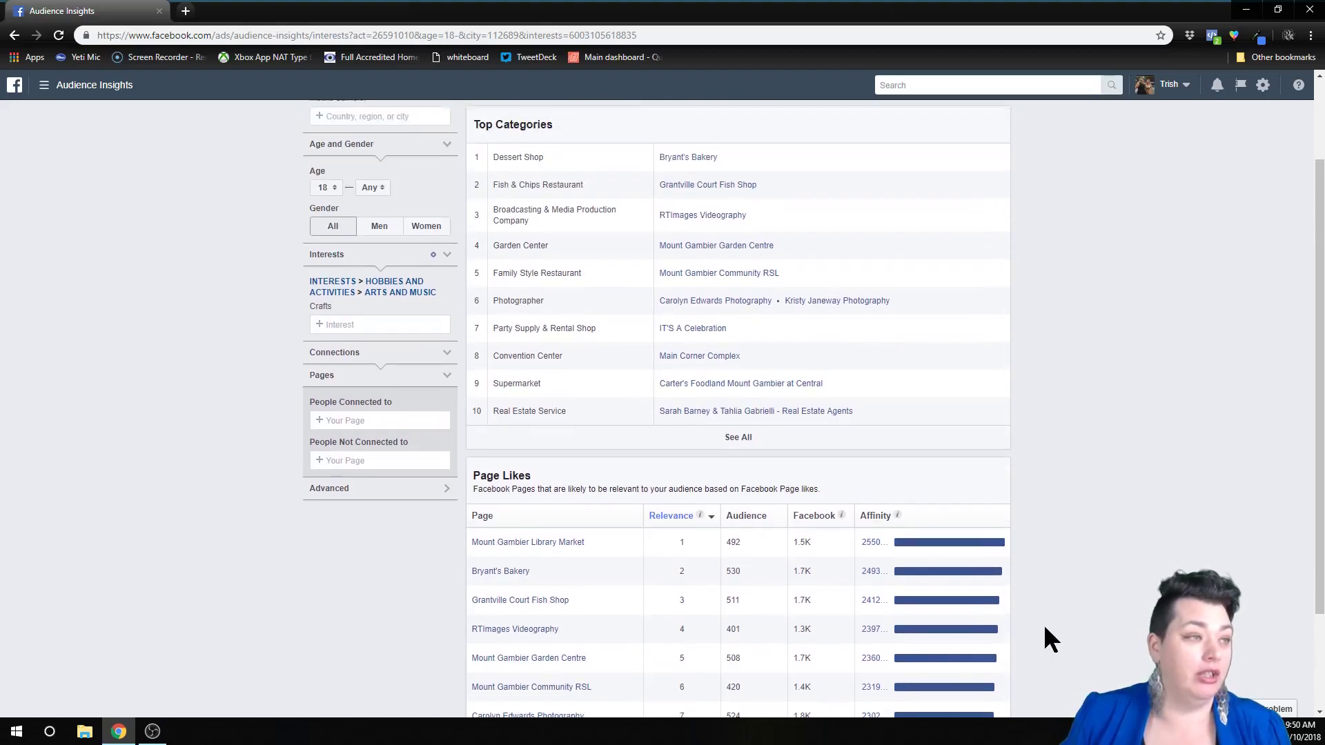
Step: Show the Crafts audience's location breakdown and add Robe as another audience location
scroll(1045, 626, up, 2)
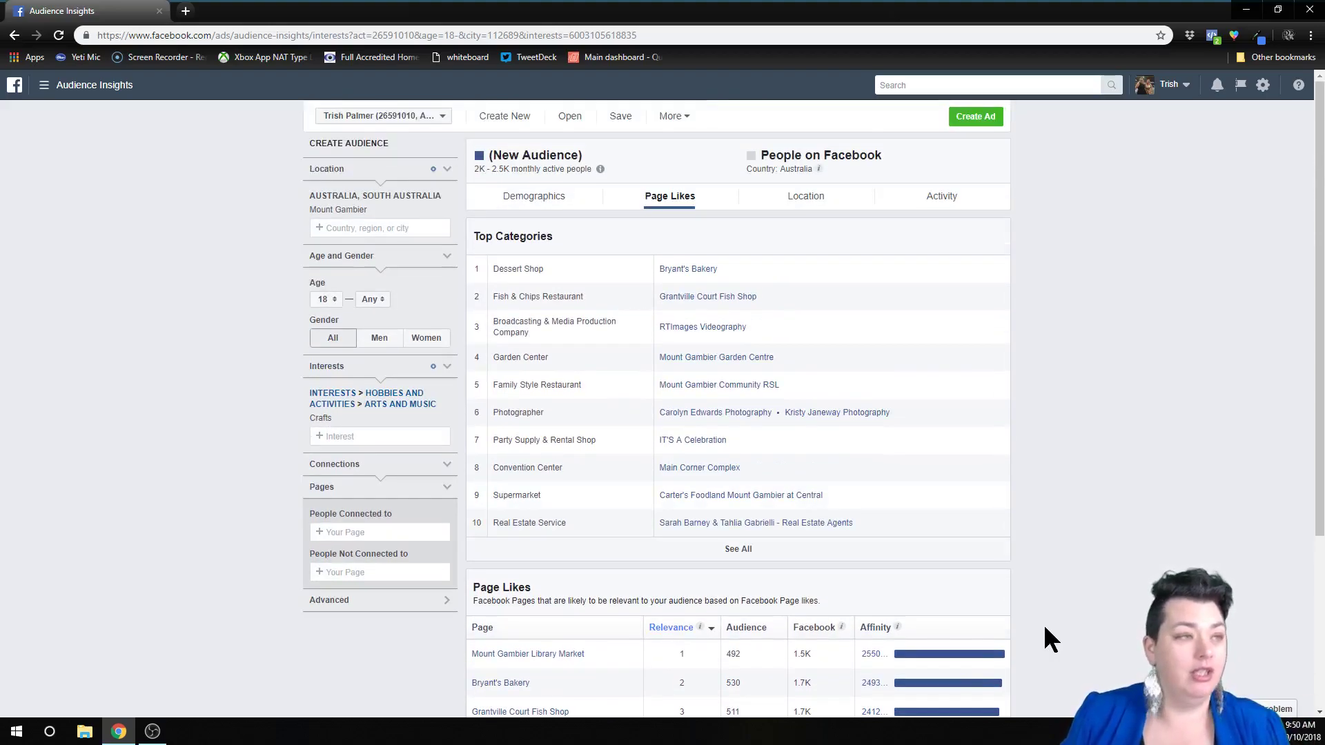
click(824, 212)
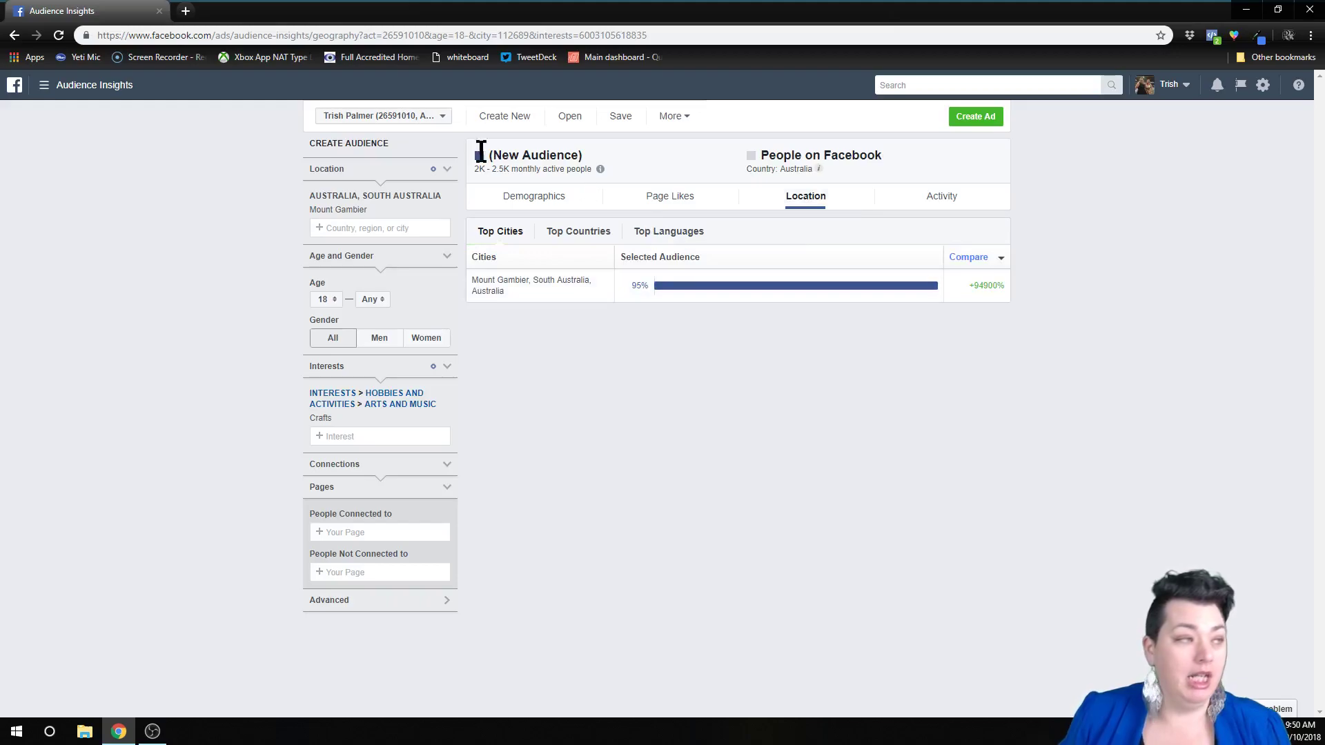
click(358, 226)
text(robe)
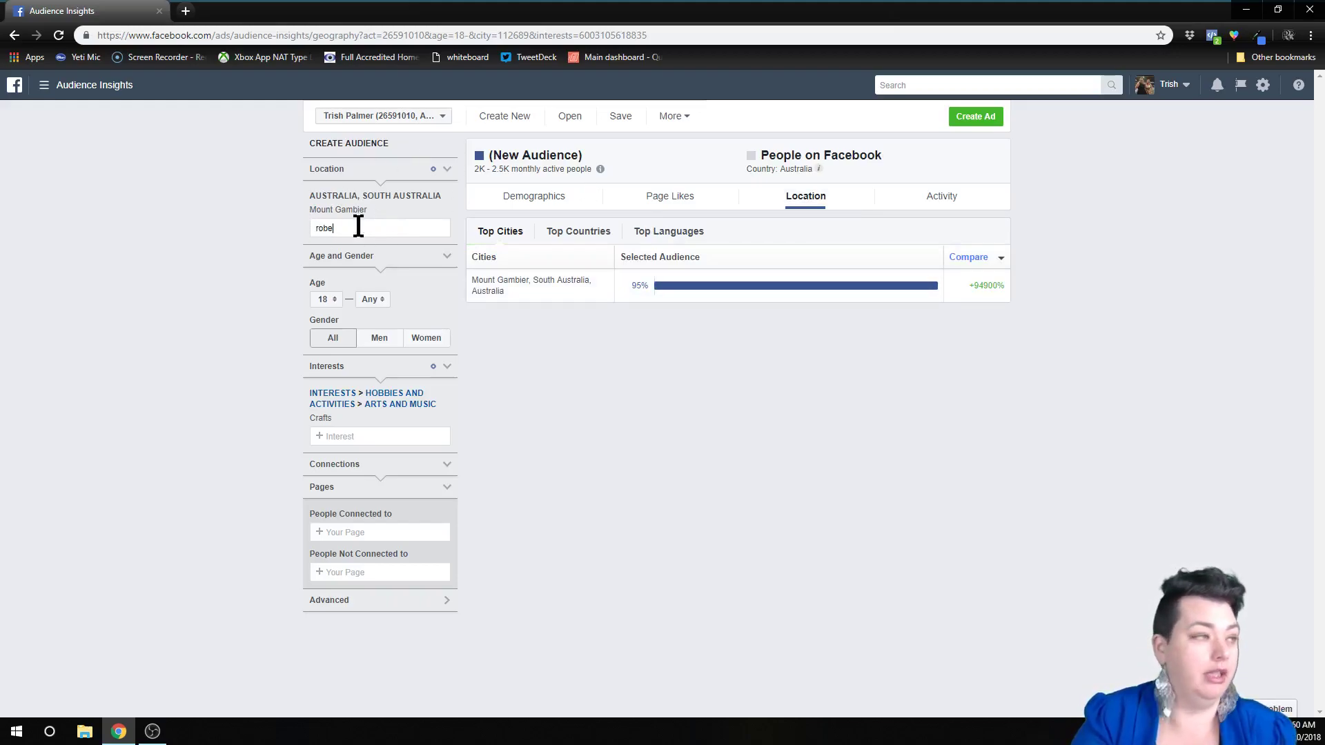
click(363, 249)
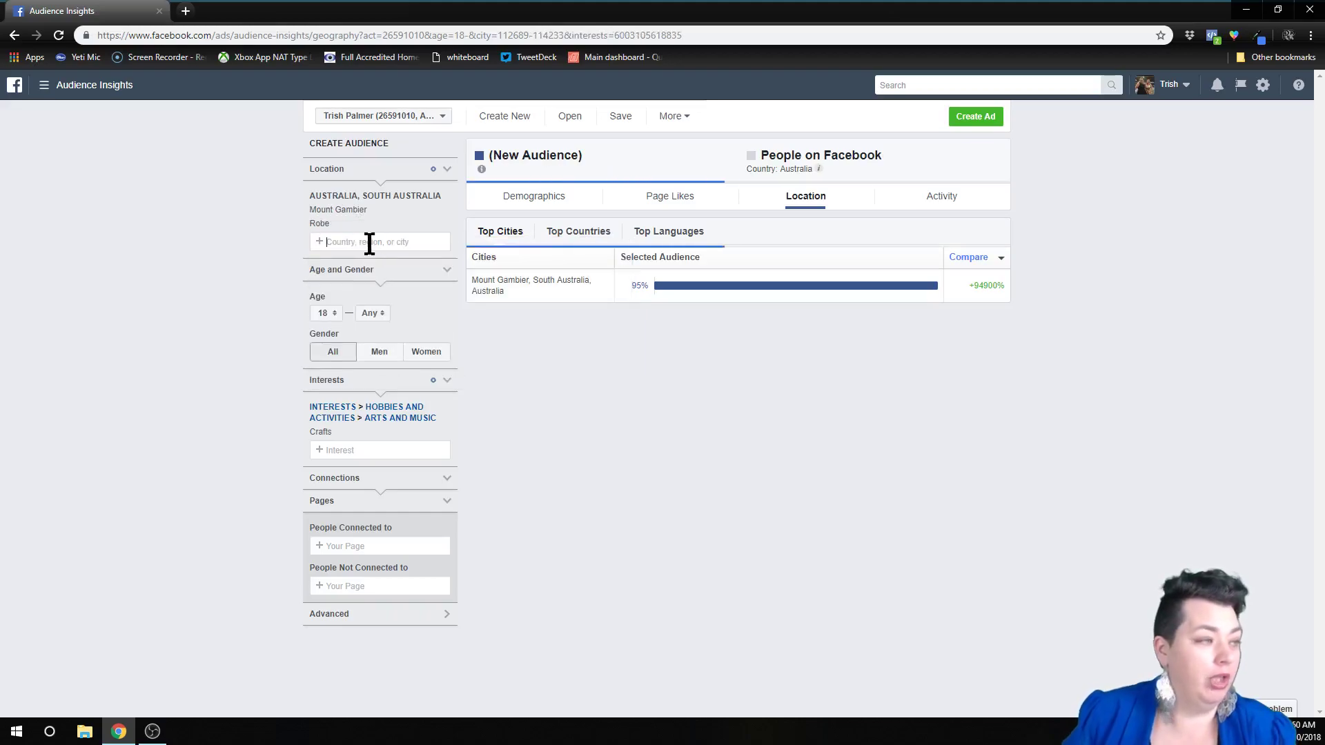
Step: Add Tantanoola, South Australia, Australia to the audience locations
text(tanta)
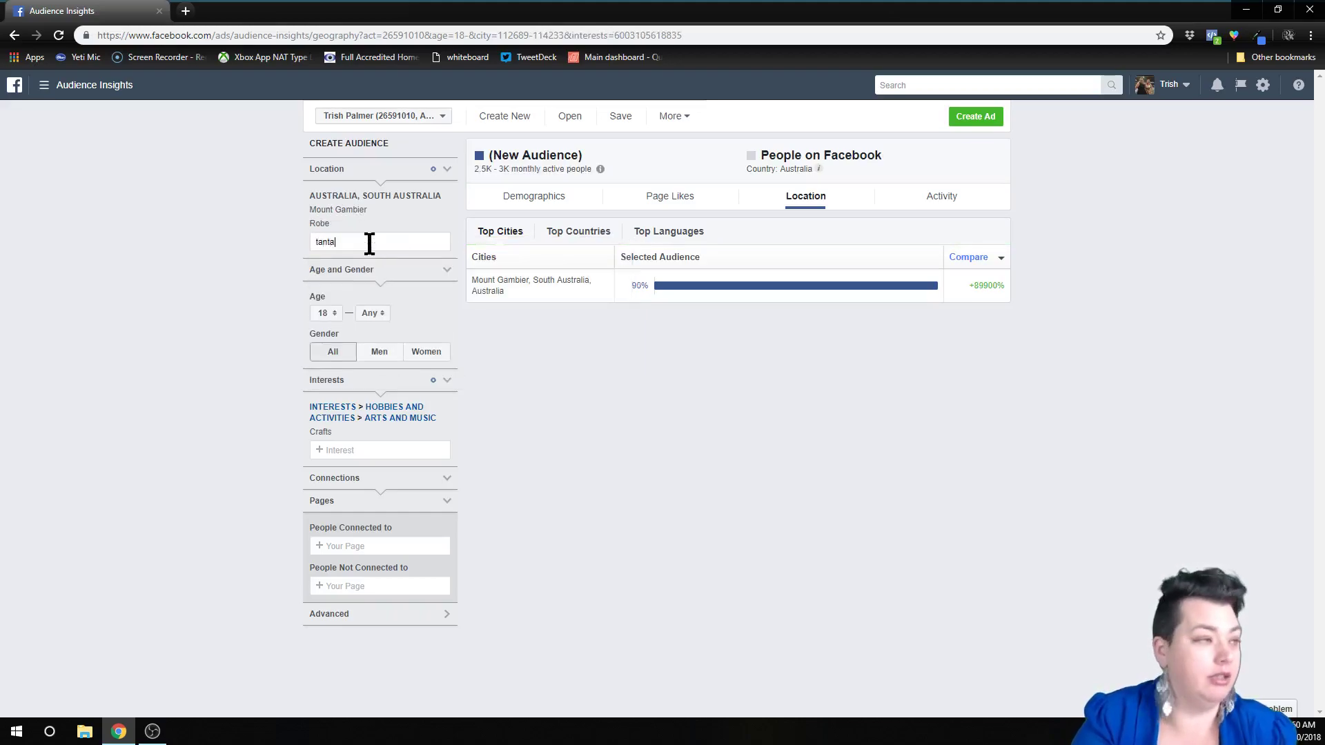
text(n)
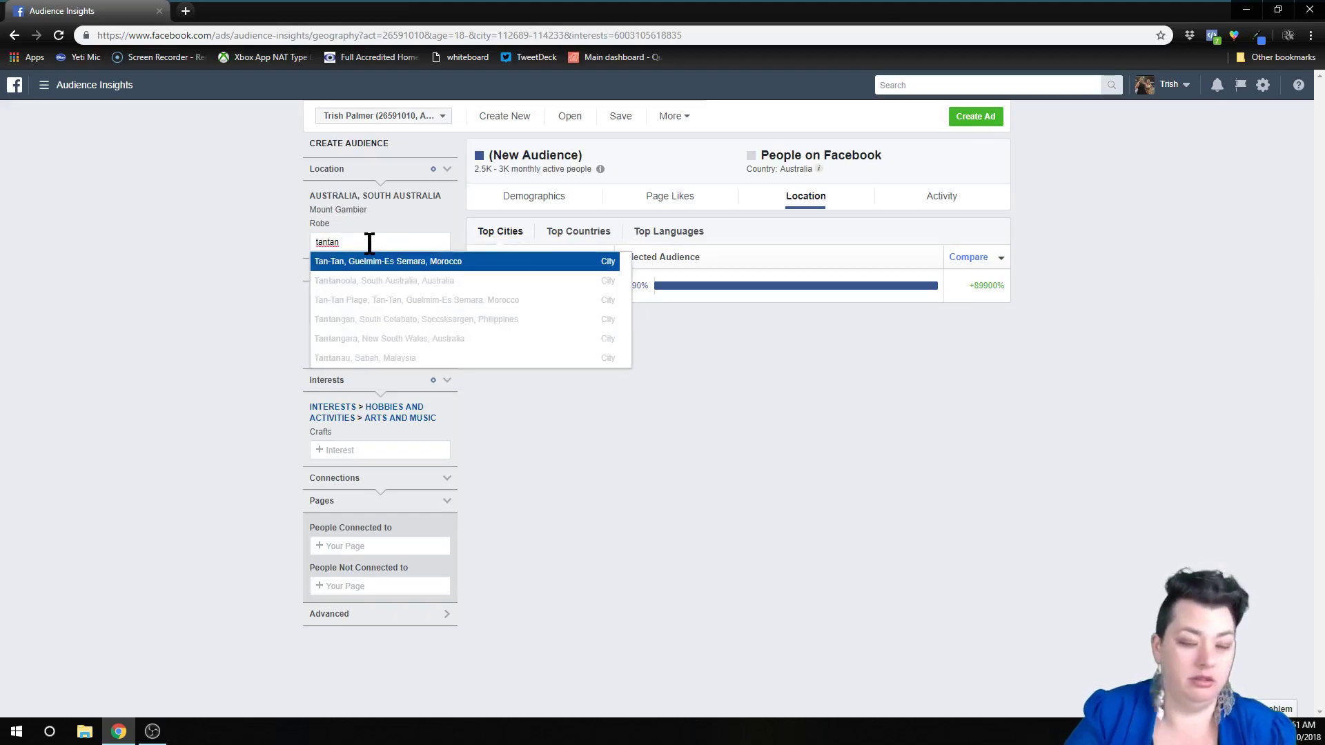
text(ool)
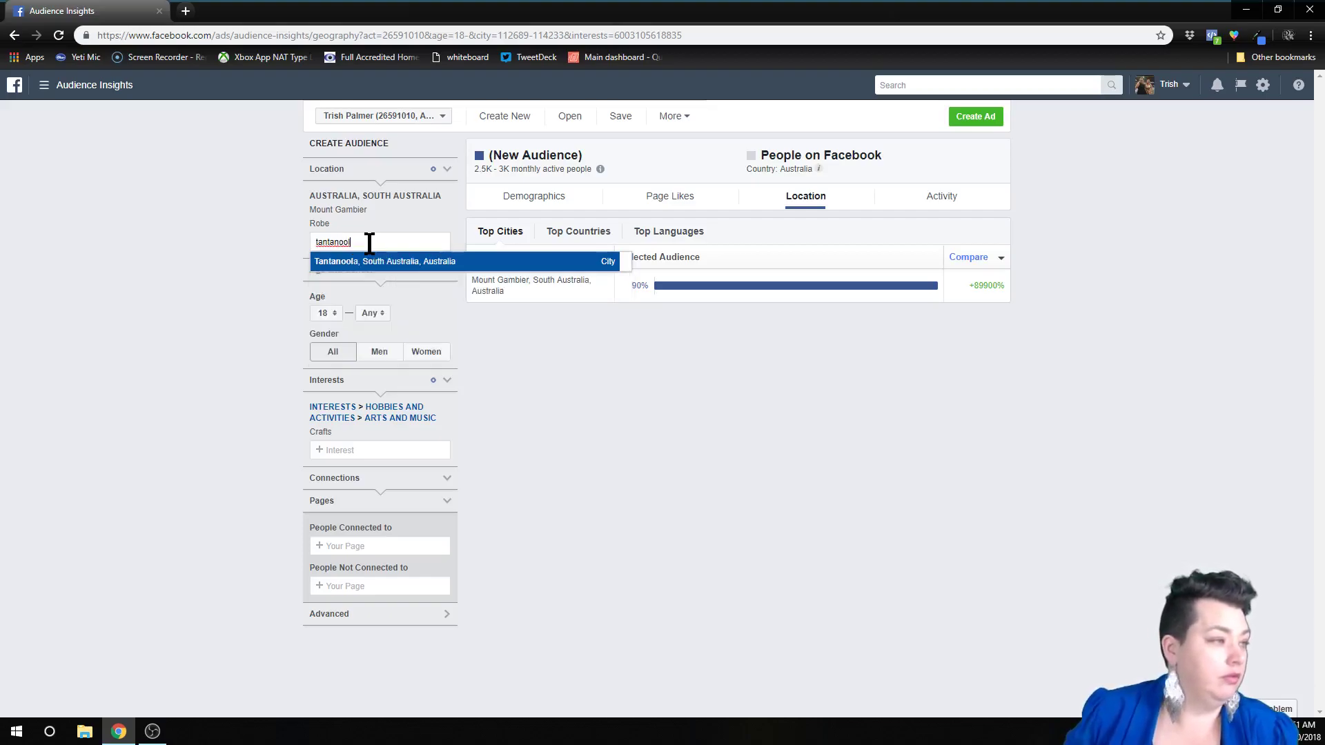
click(371, 264)
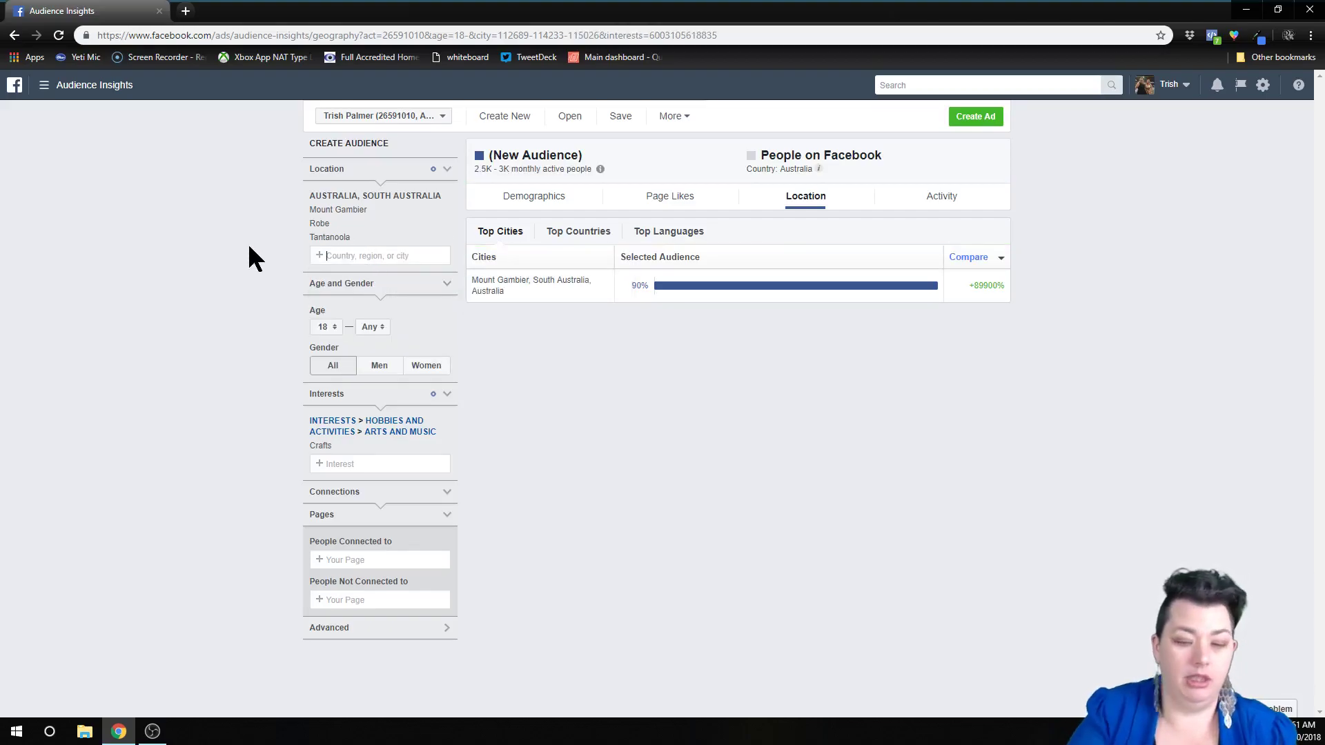
Step: Add Port MacDonnell, South Australia, Australia to the audience locations
text(Port M)
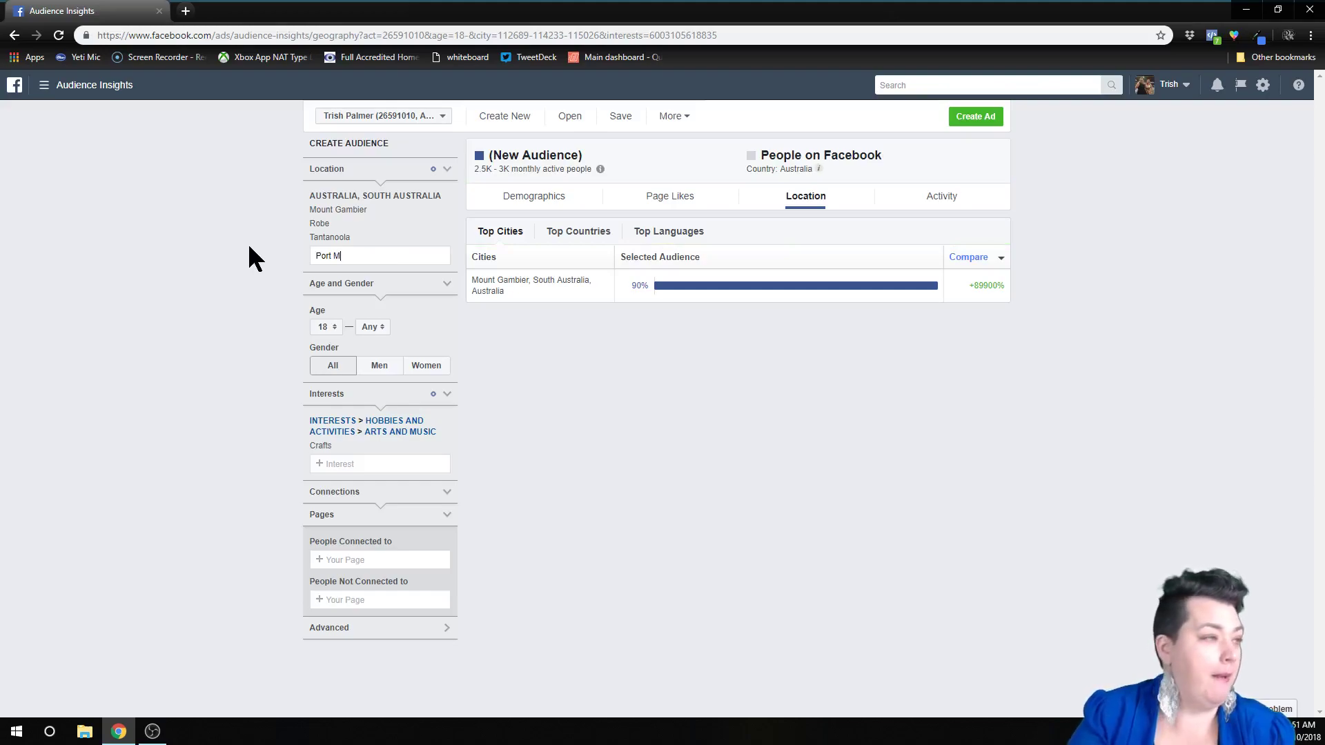
text(ac)
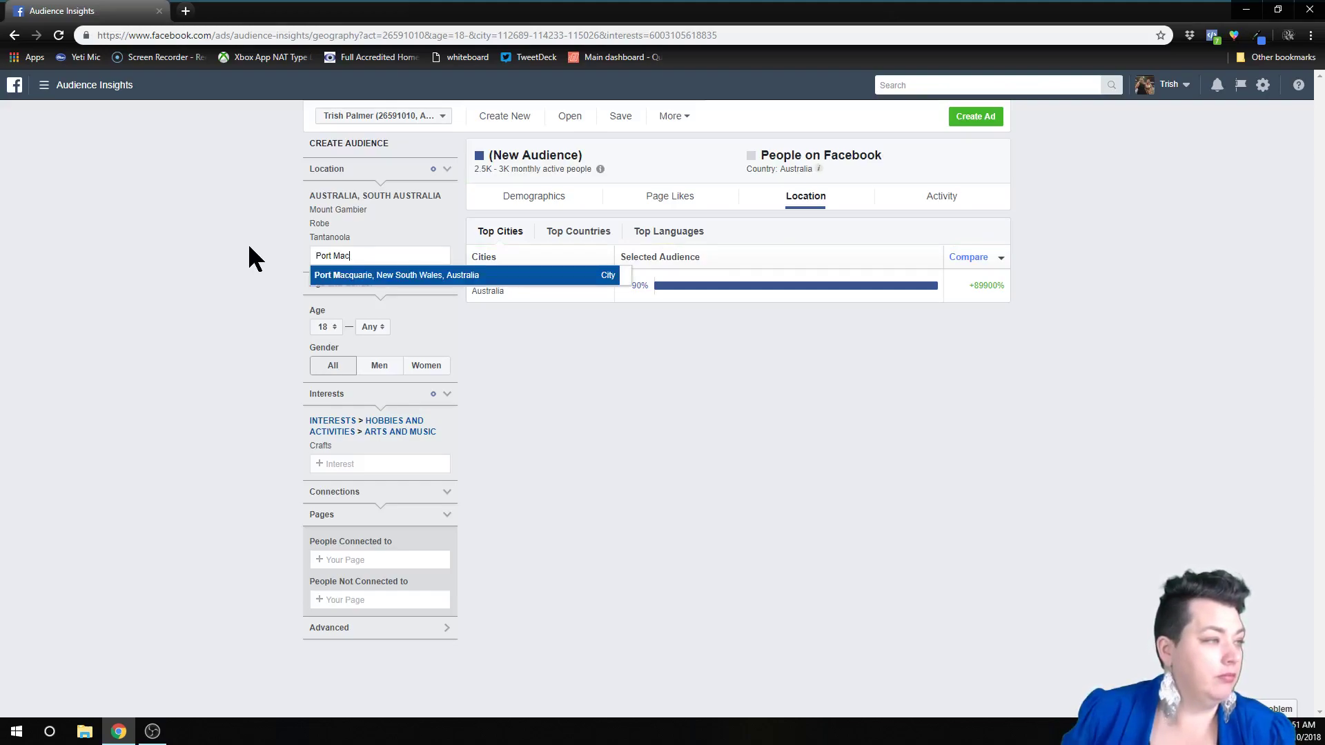
text(donnell)
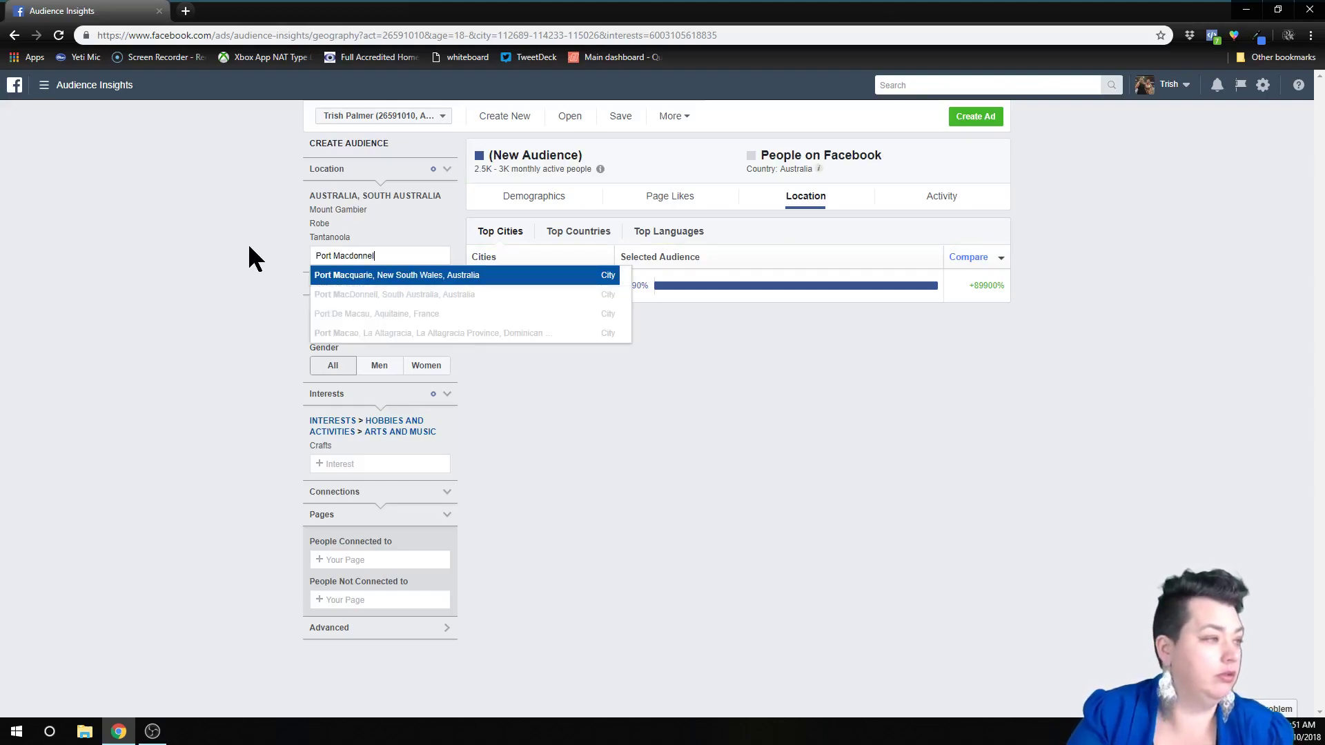
click(320, 275)
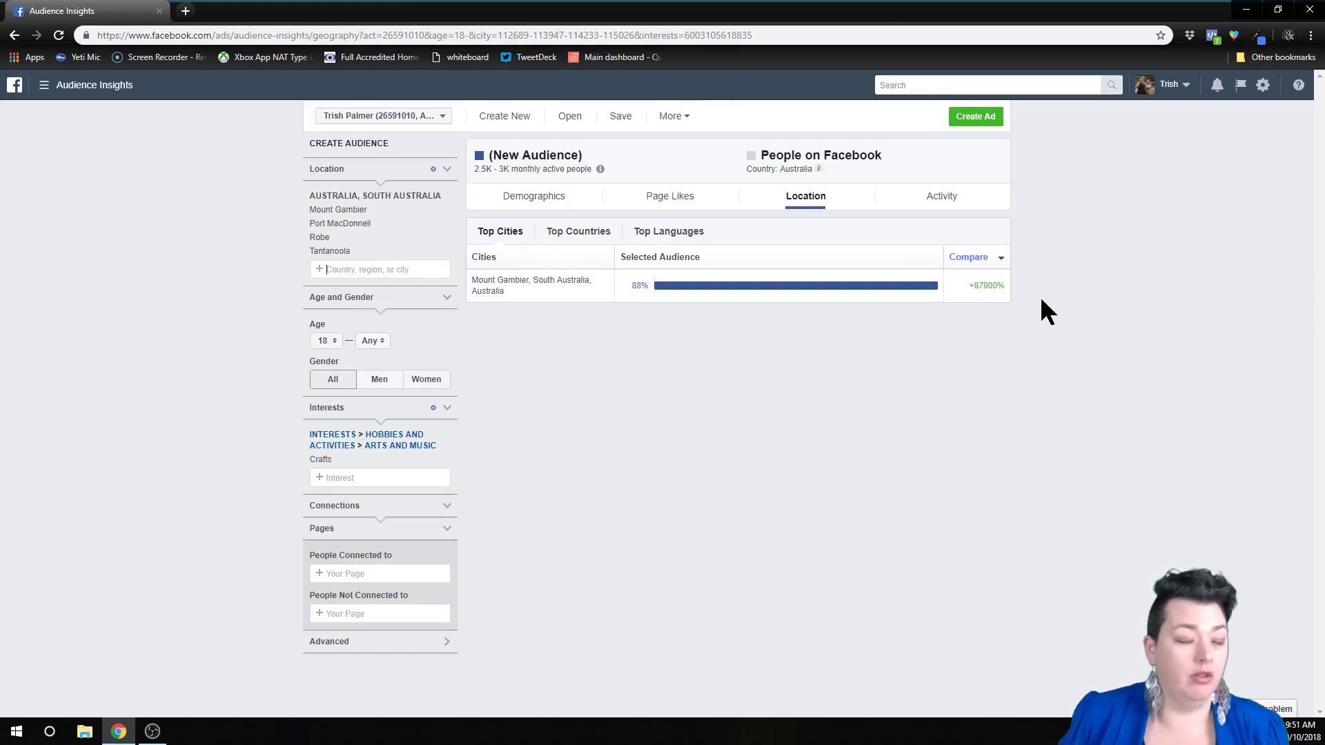
Step: Examine the Crafts audience's frequency of activities and device use, and return to its demographics
click(940, 207)
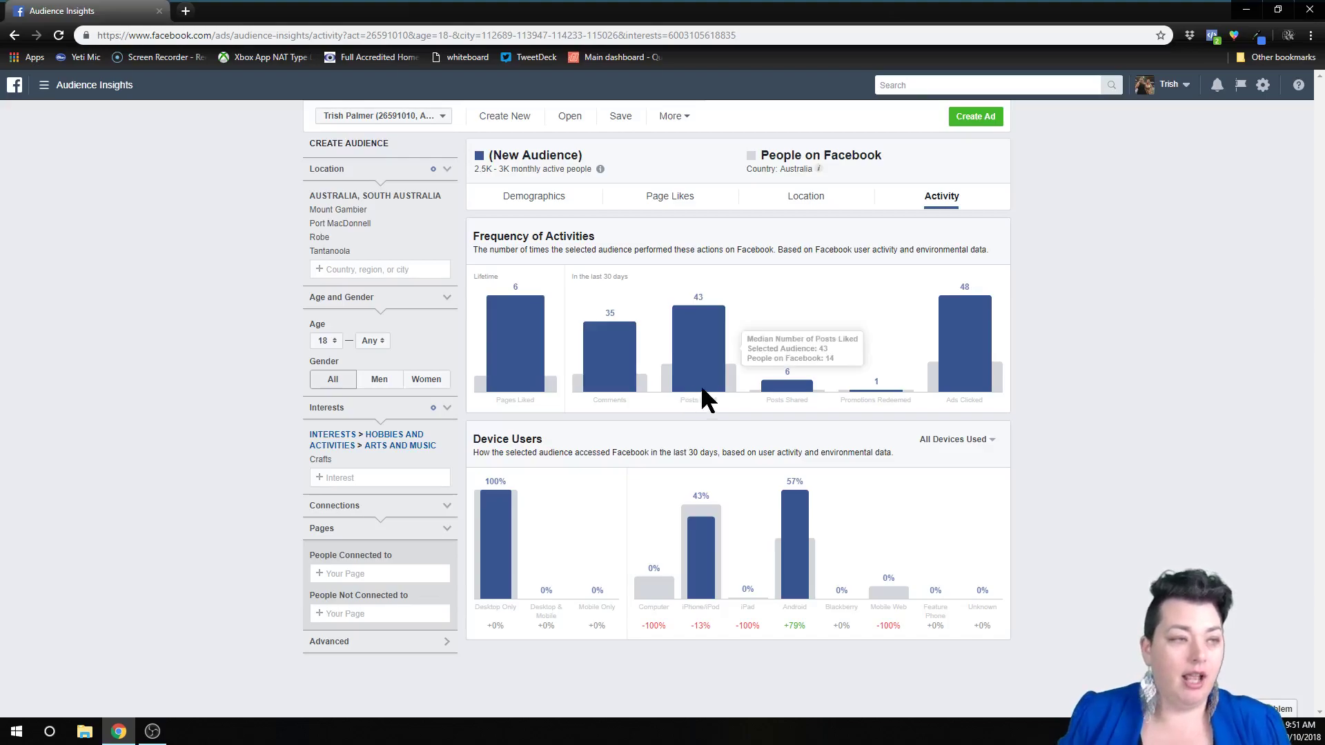
mouse_move(952, 395)
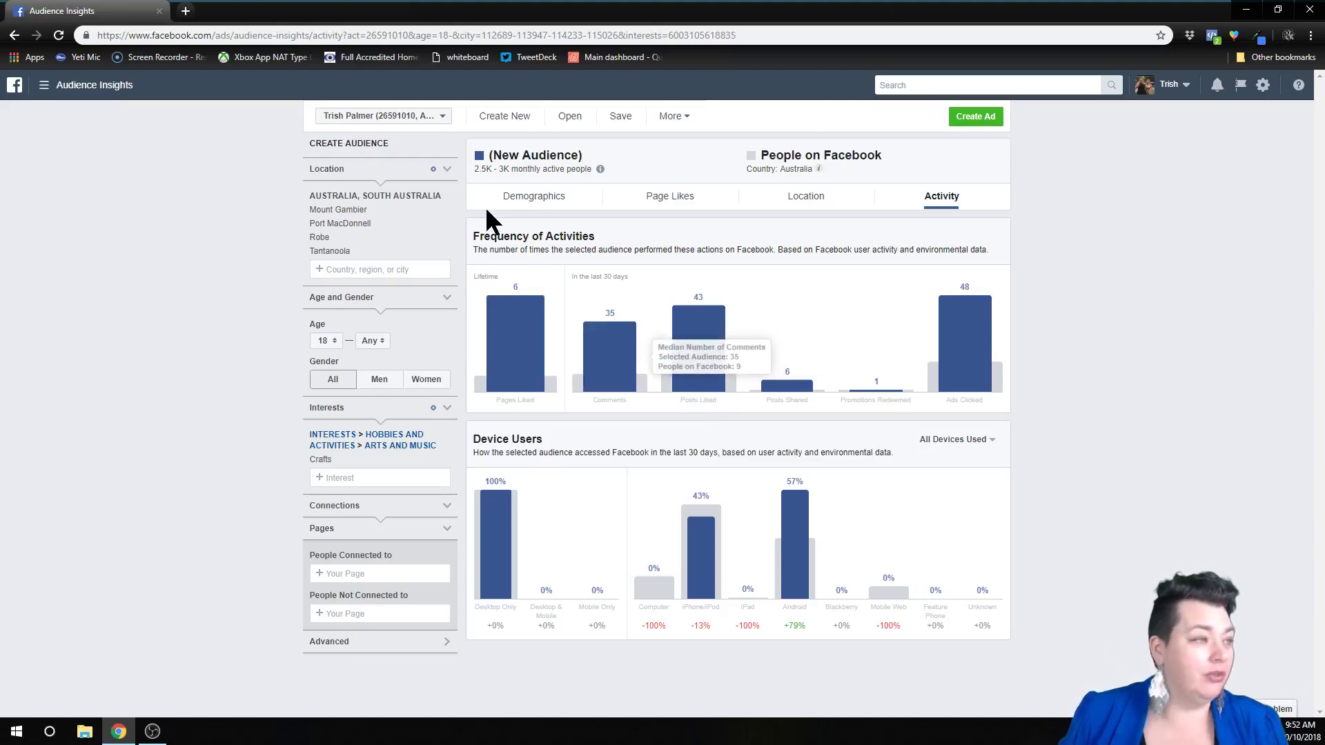
click(531, 200)
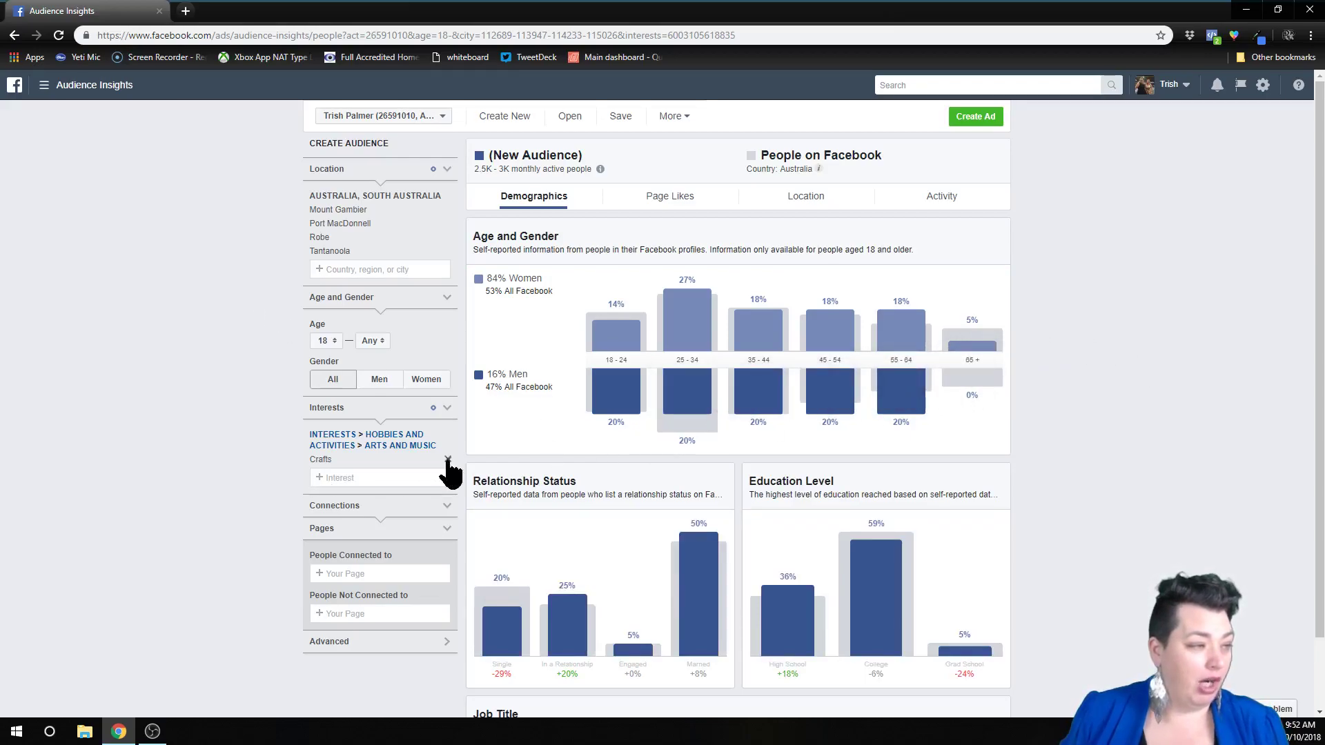
Step: Replace the Crafts interest with Gardening for the four-town audience
click(448, 460)
click(344, 439)
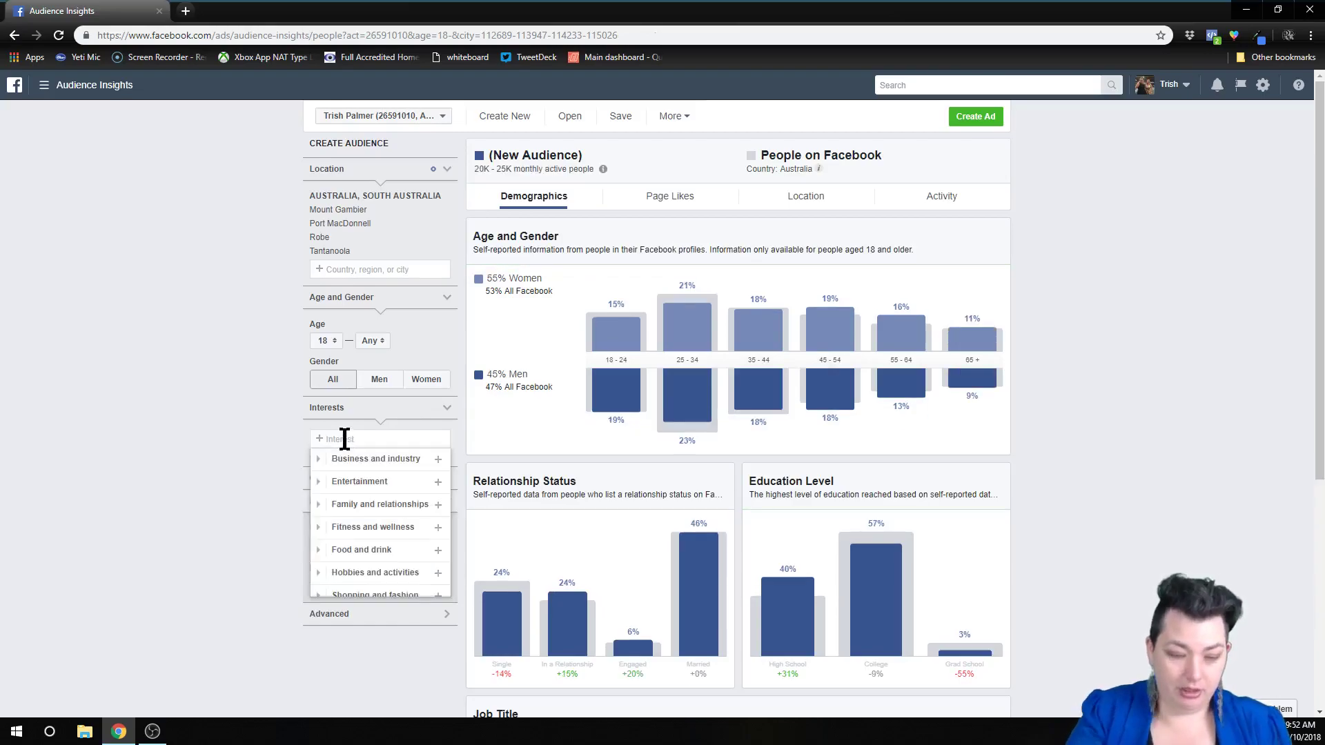
text(gard)
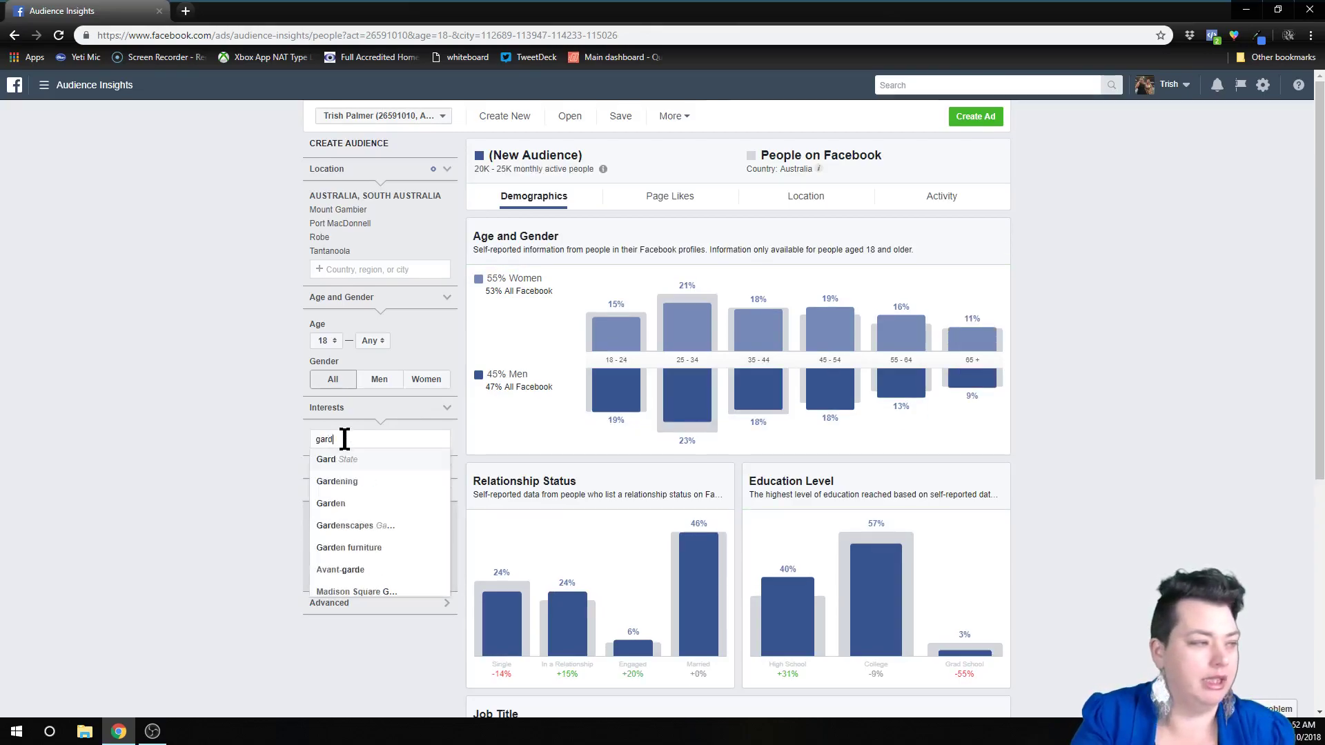
text(enubg)
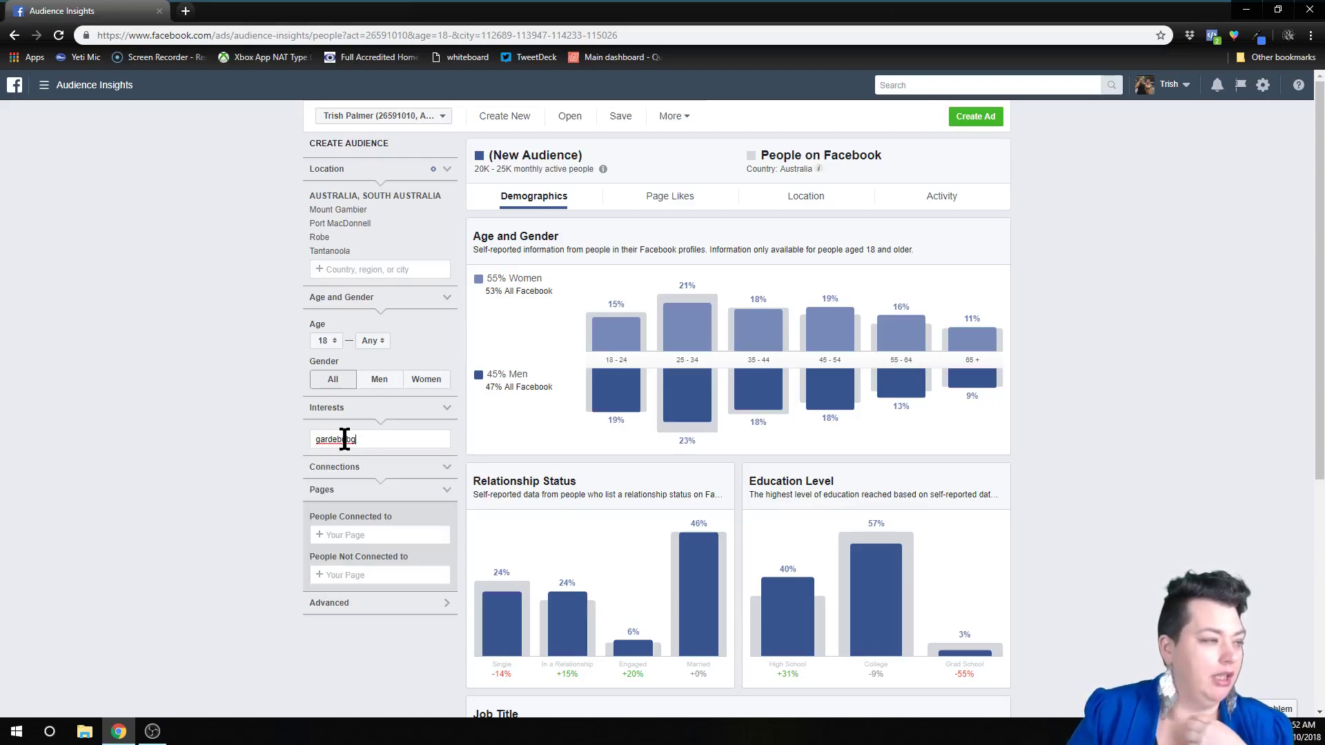
key(BackSpace)
key(BackSpace)
key(BackSpace)
key(BackSpace)
key(BackSpace)
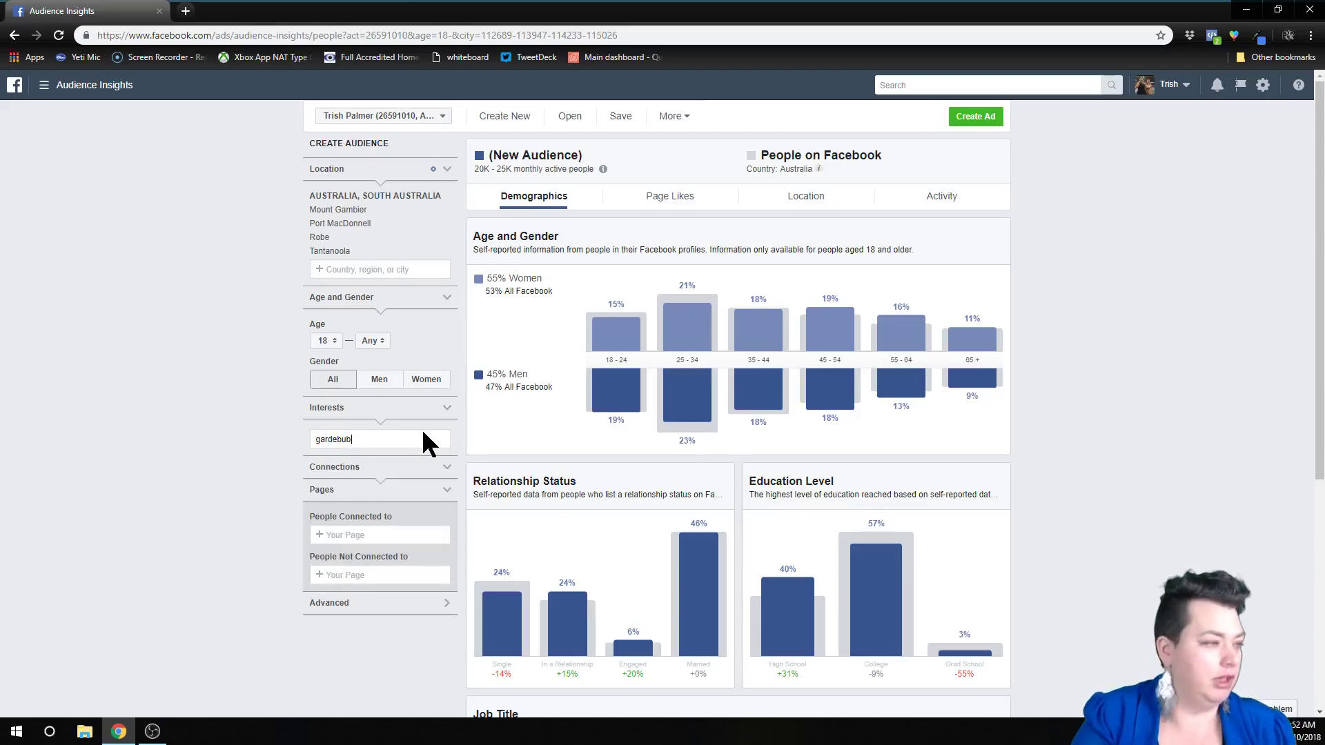
text(ening)
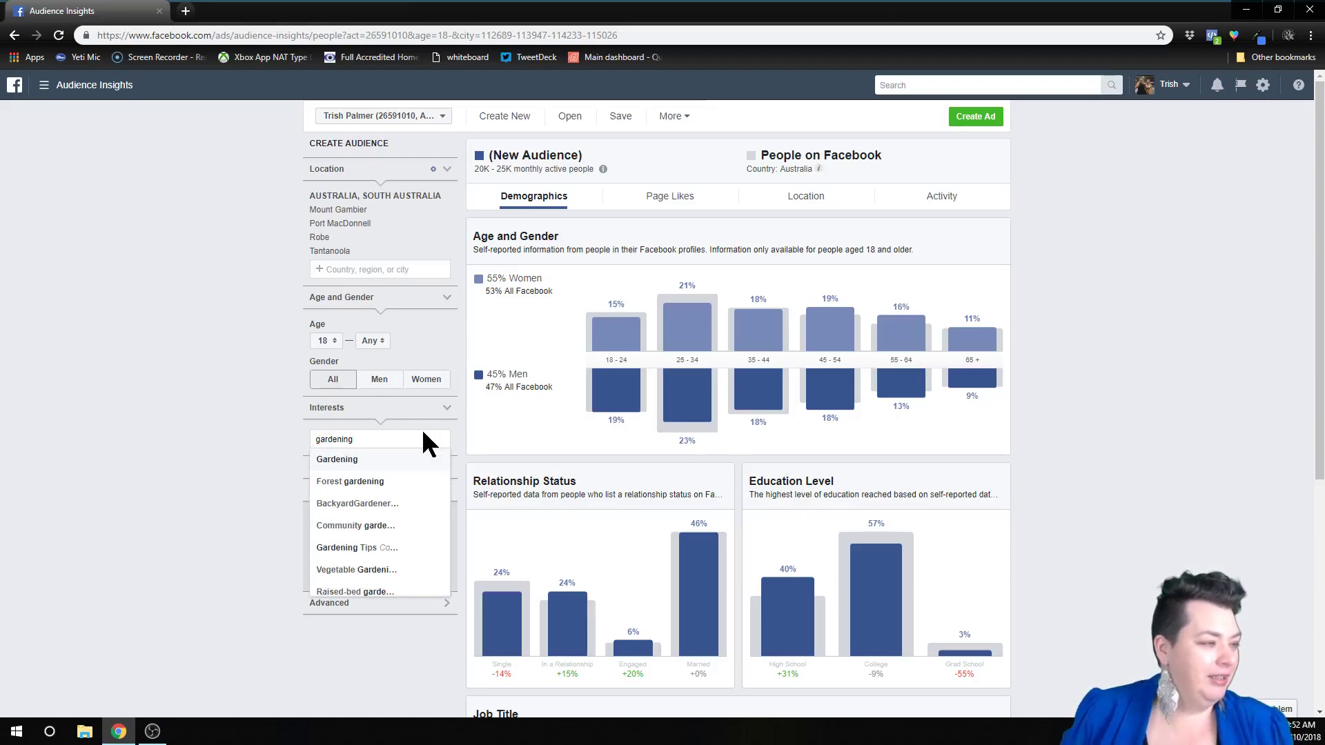
click(336, 460)
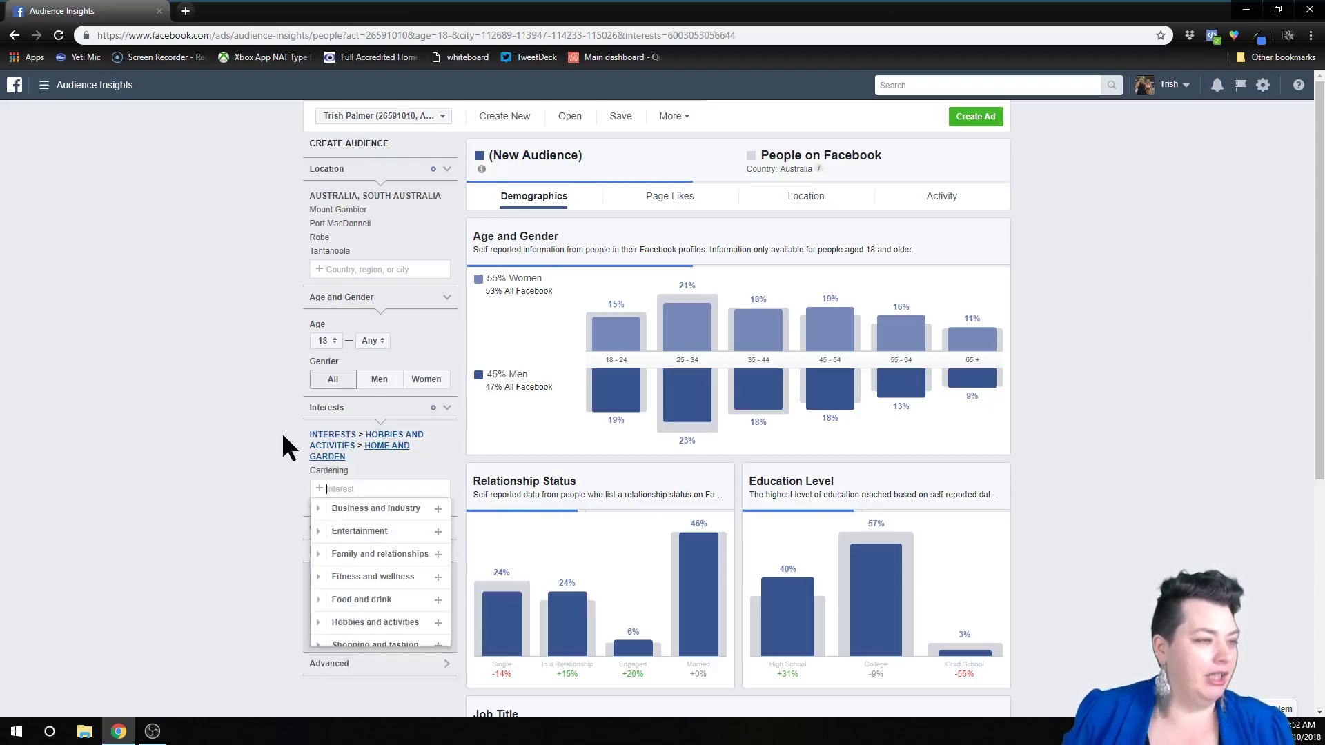
click(230, 404)
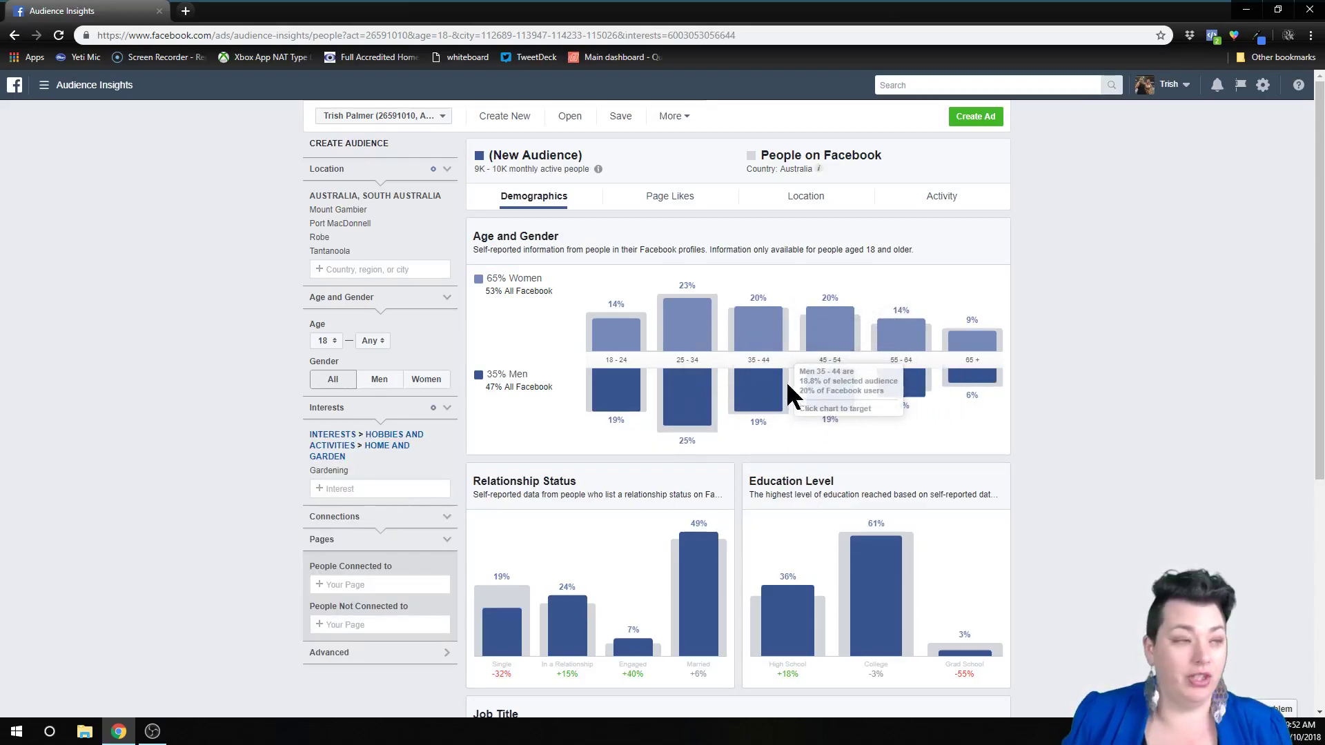
Step: Examine the top categories and most relevant pages in the Page Likes for the Gardening audience
click(671, 200)
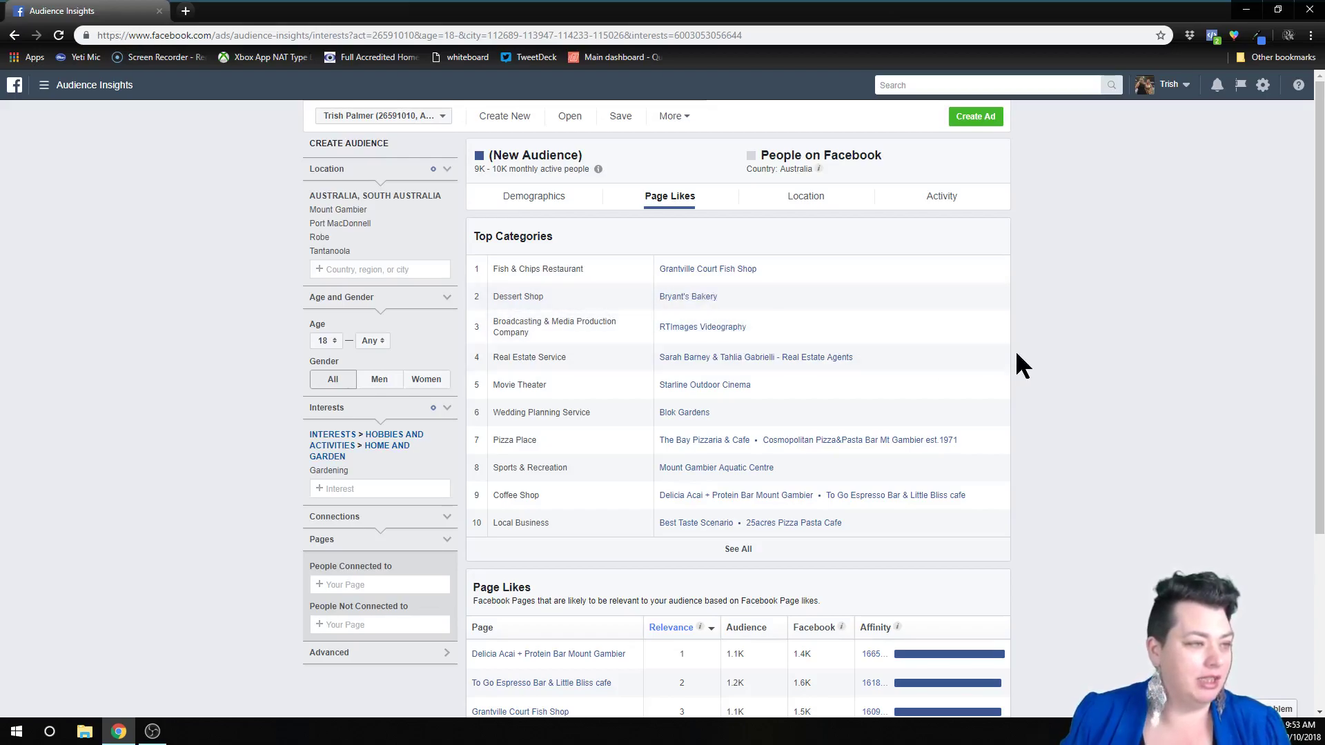
scroll(1038, 363, down, 3)
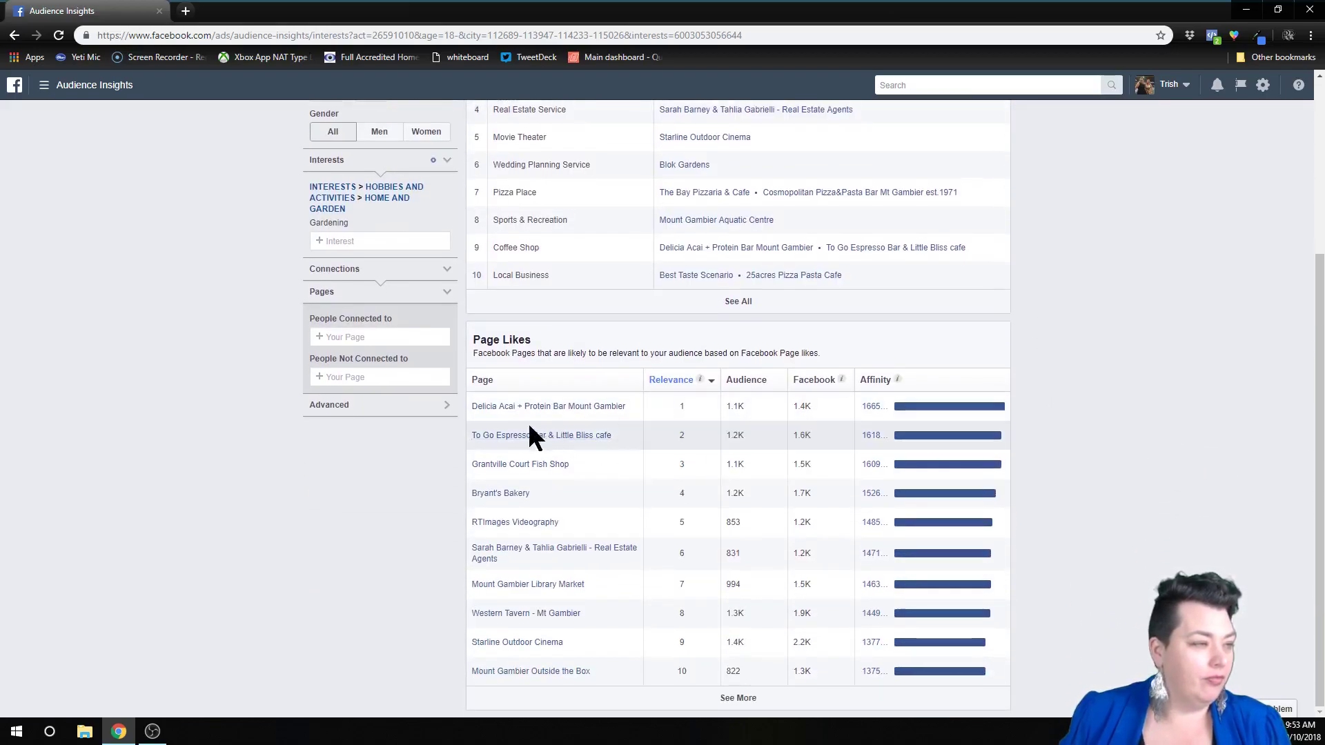
mouse_move(597, 422)
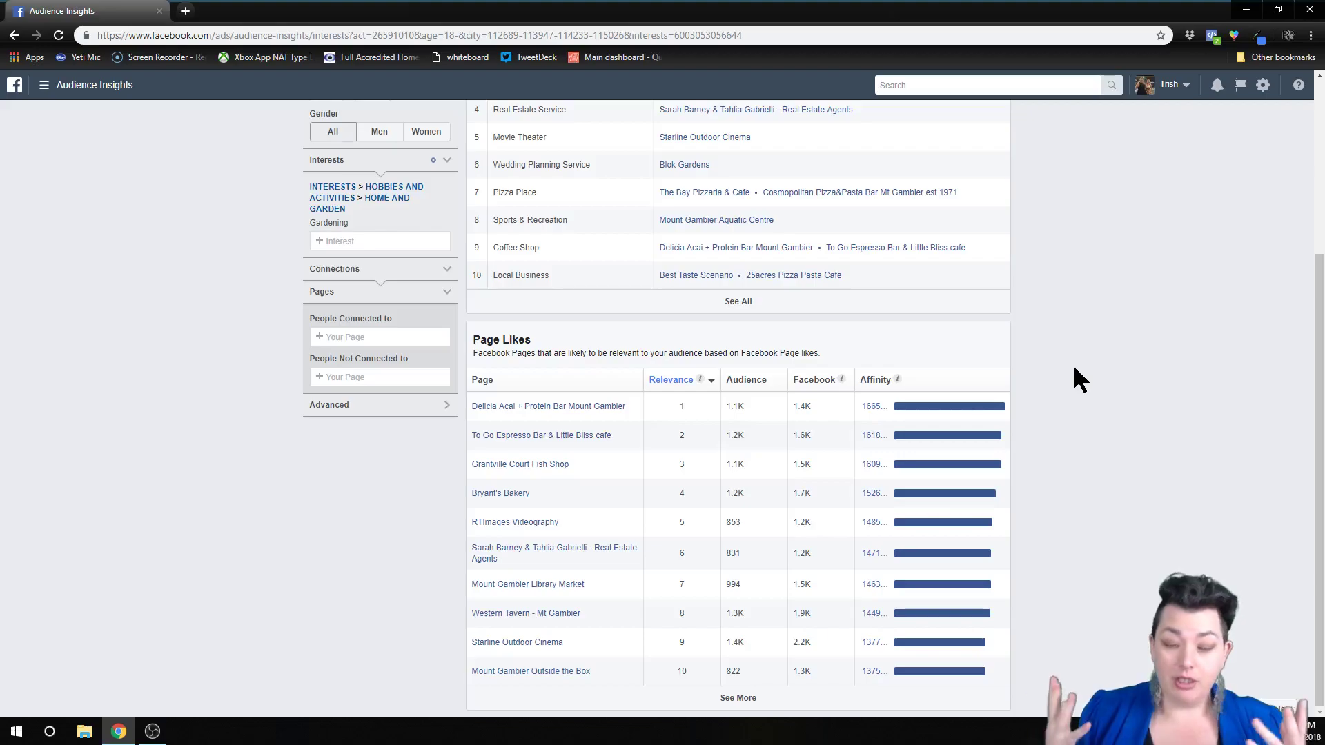
scroll(1073, 367, up, 3)
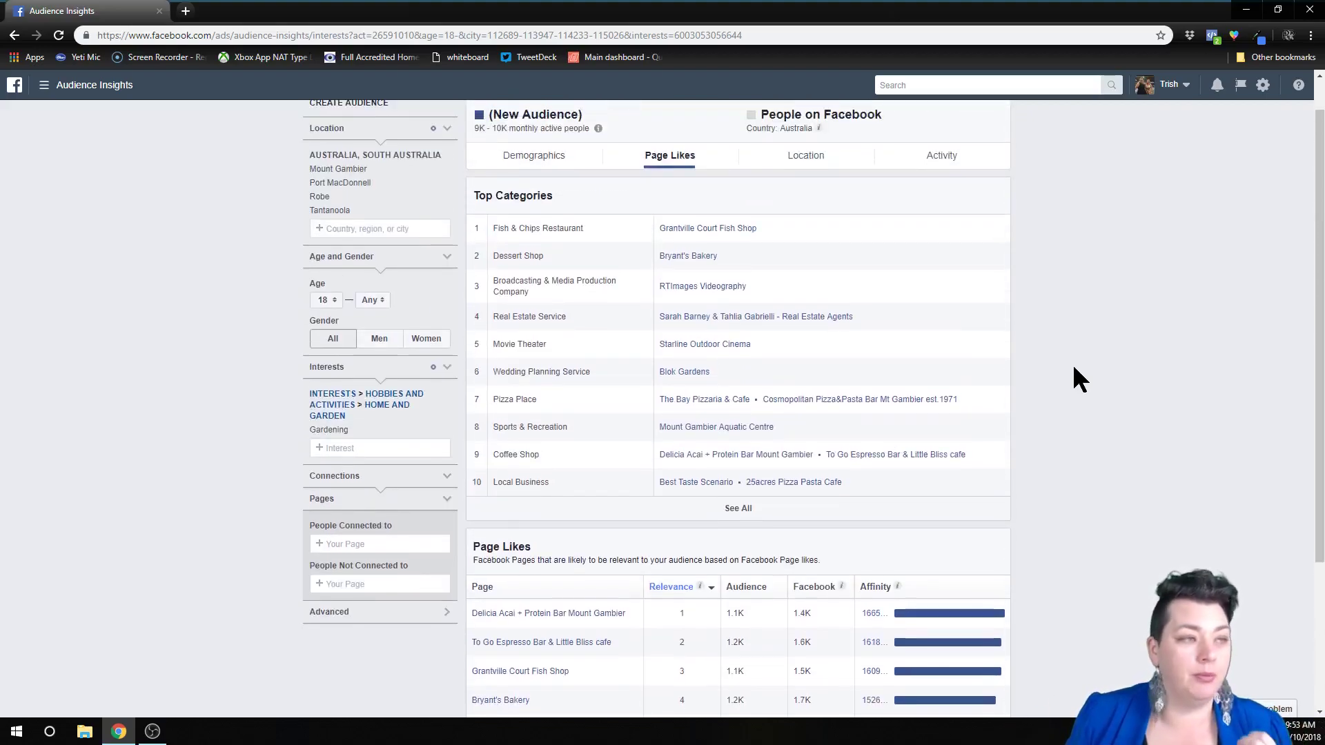
scroll(1070, 364, up, 1)
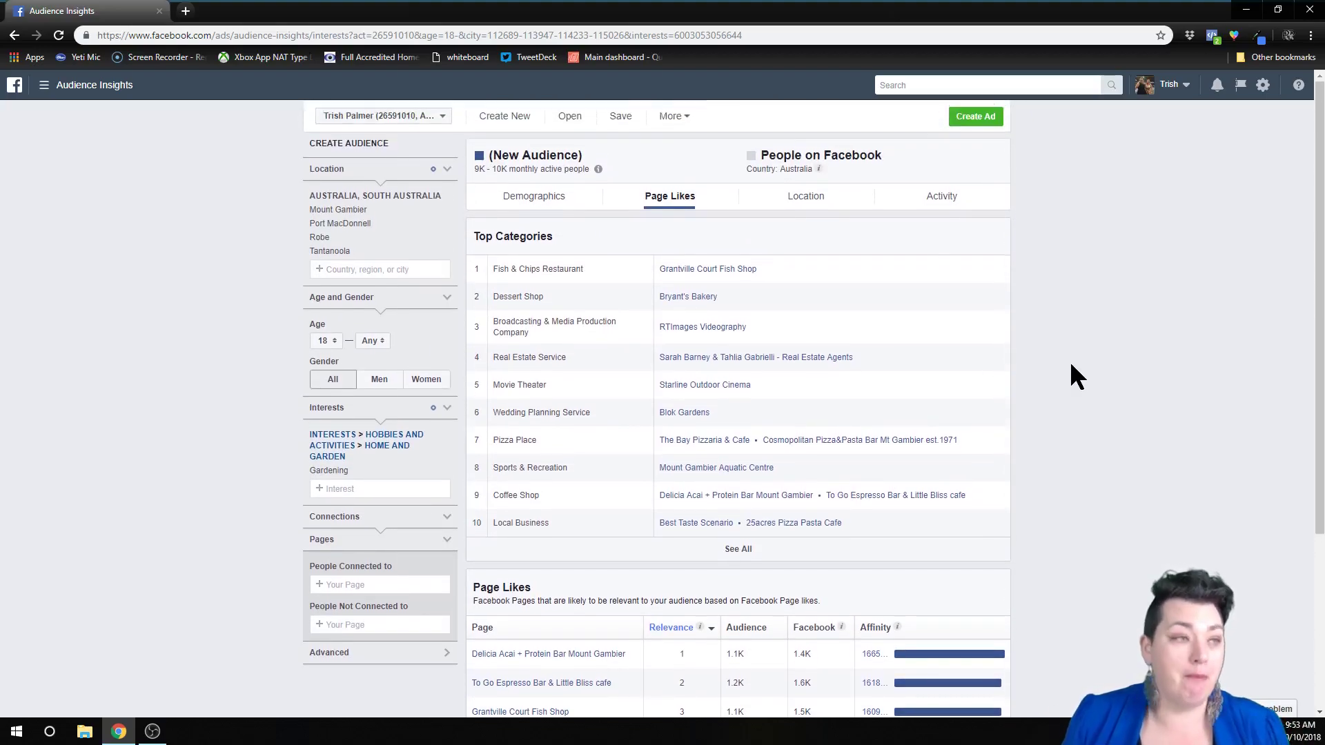
Step: Check the Gardening audience's top cities and its Facebook activity and device use
click(810, 205)
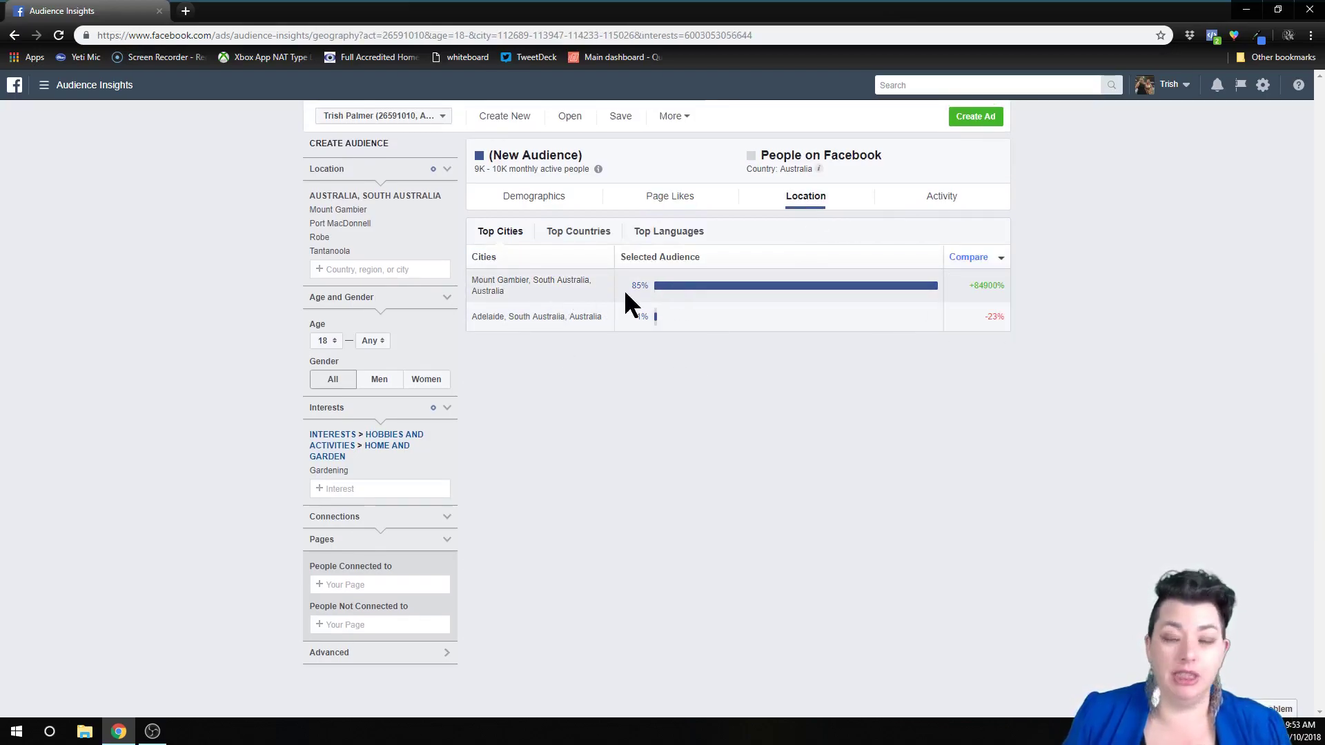
click(945, 197)
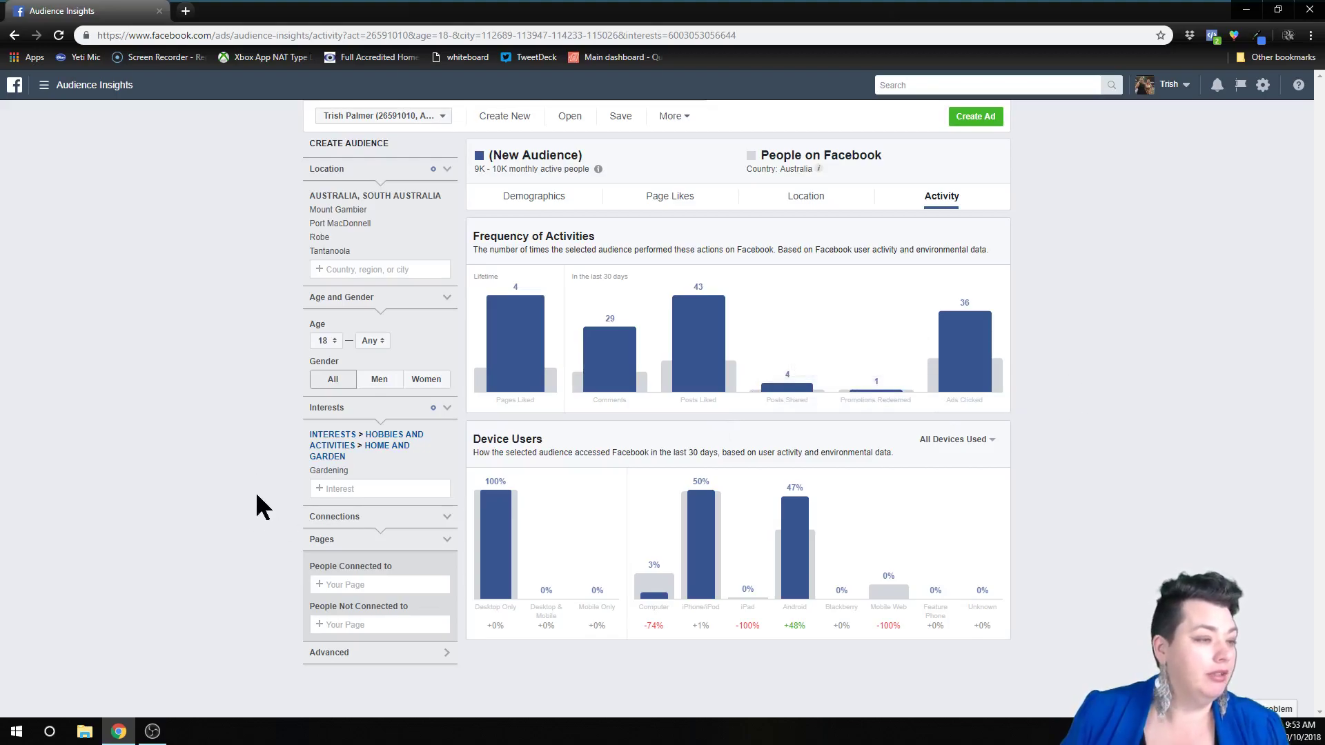
Step: Examine the Gardening audience's demographics, from age and gender through relationship status and education level to job titles
click(537, 203)
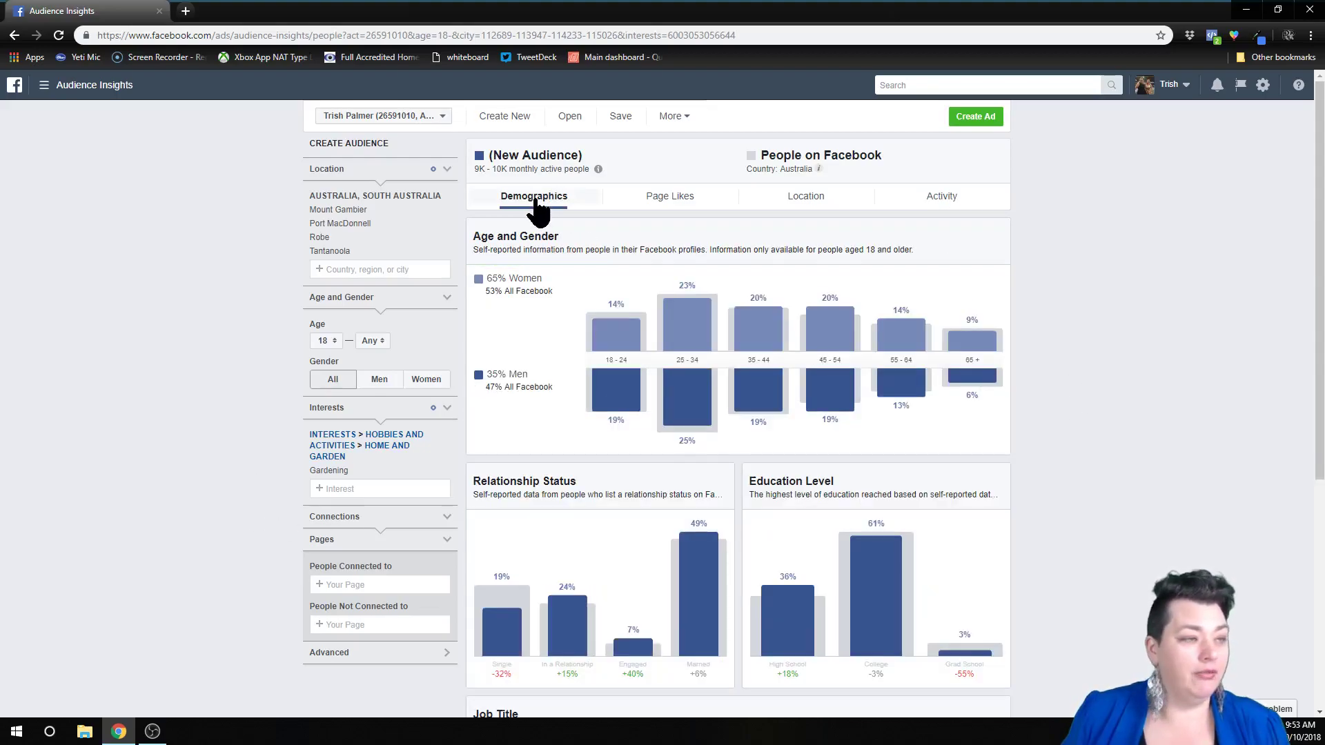
scroll(1066, 267, down, 3)
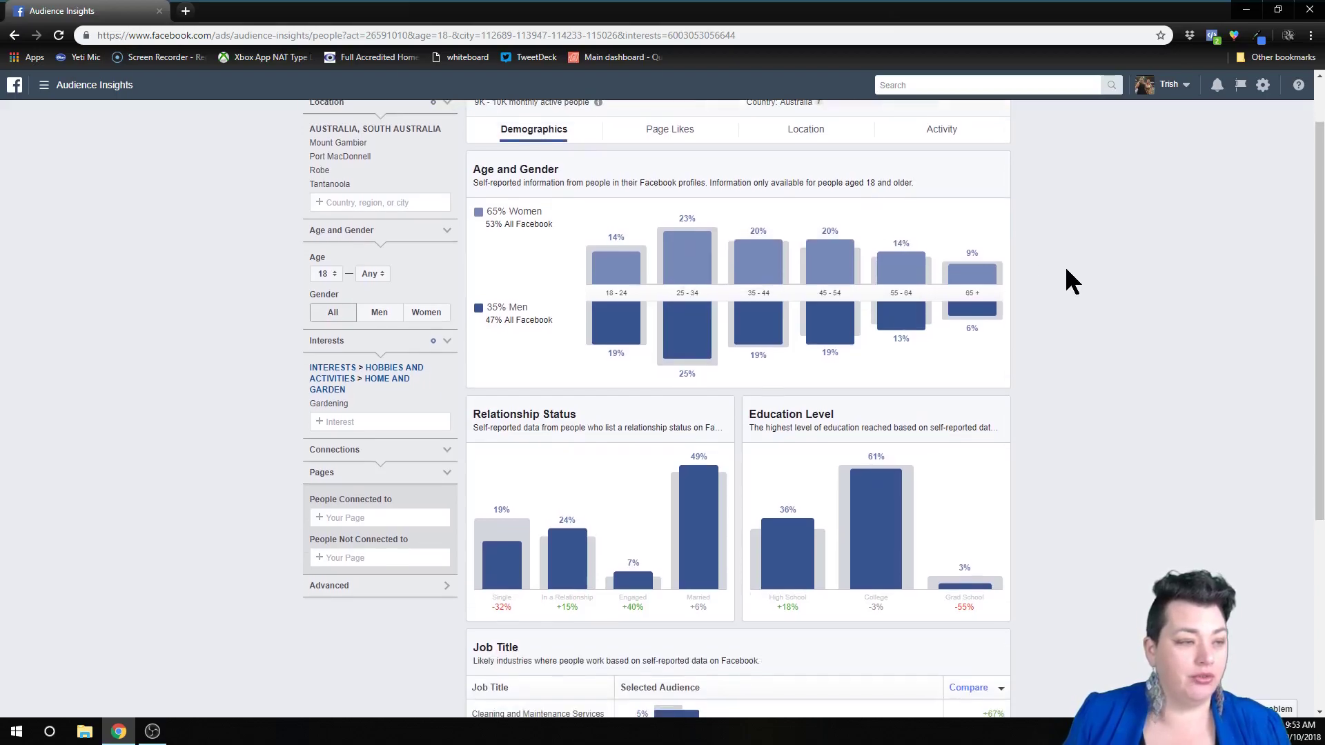
scroll(1062, 270, down, 3)
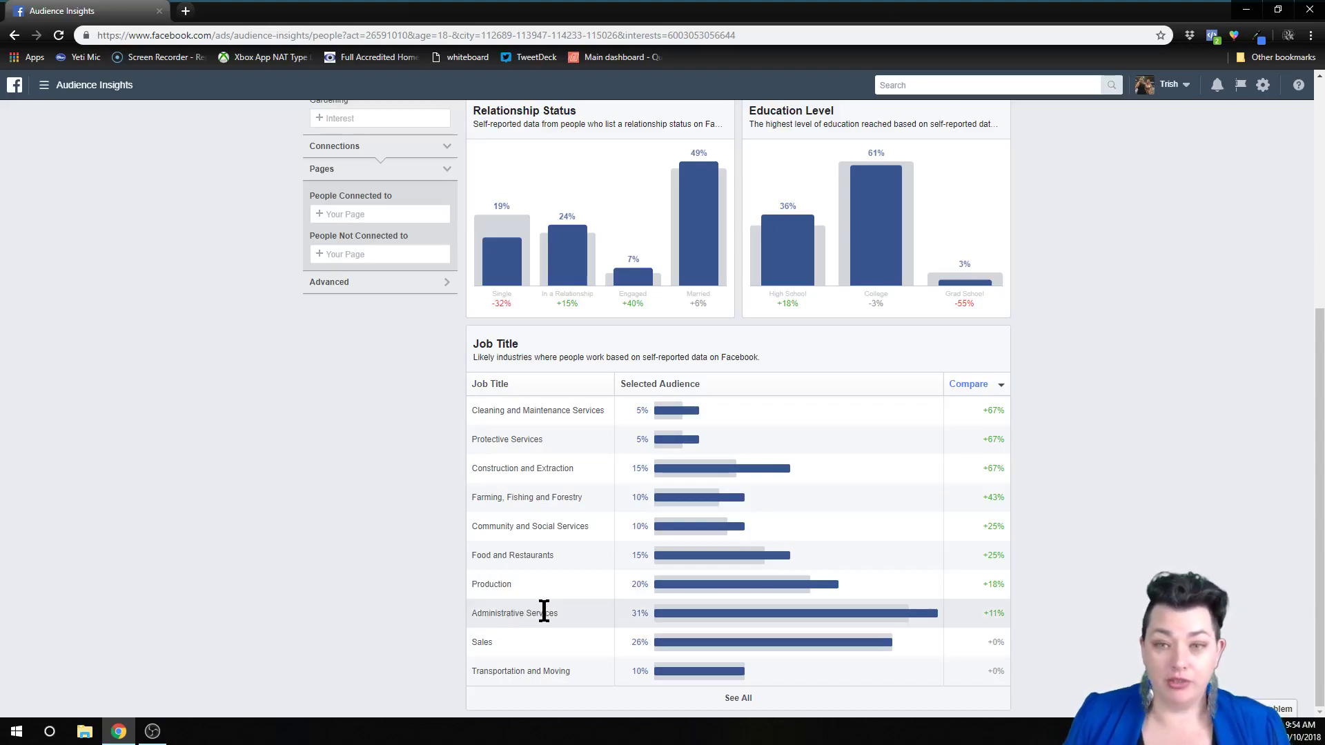
mouse_move(693, 616)
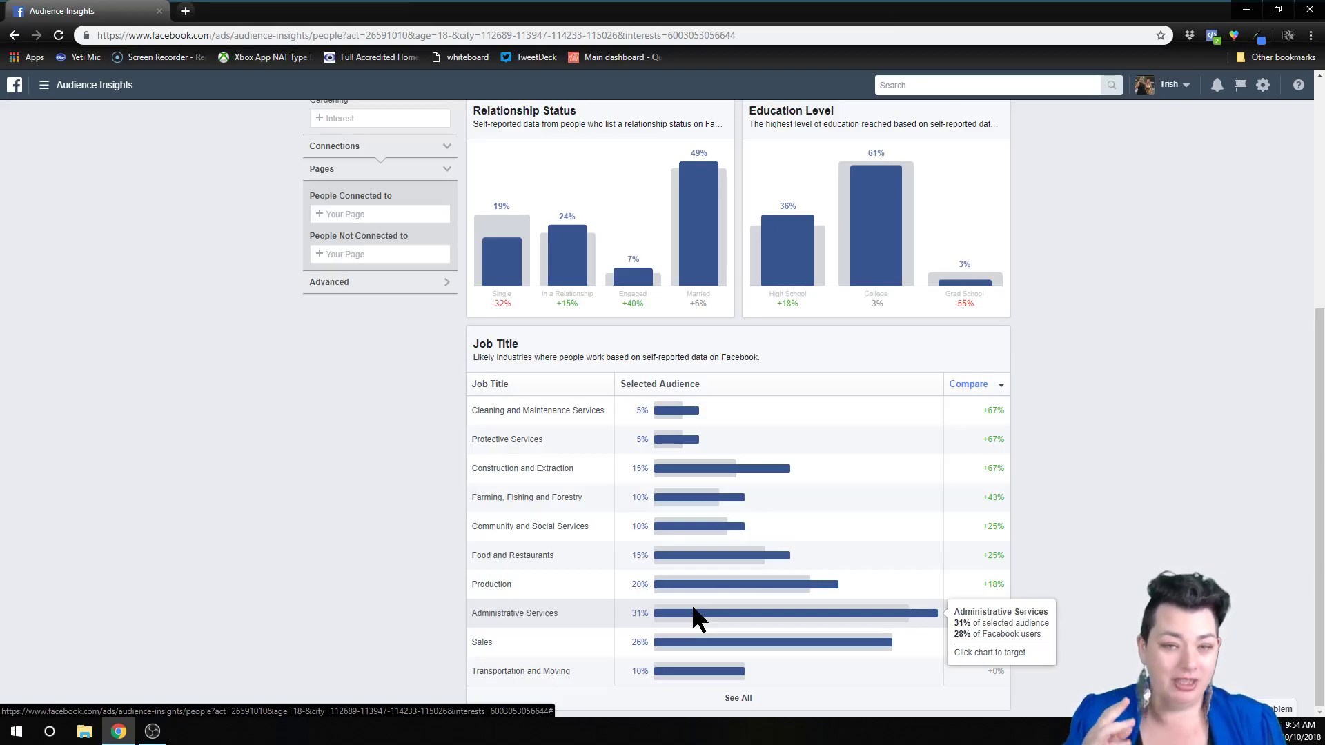
scroll(262, 487, up, 5)
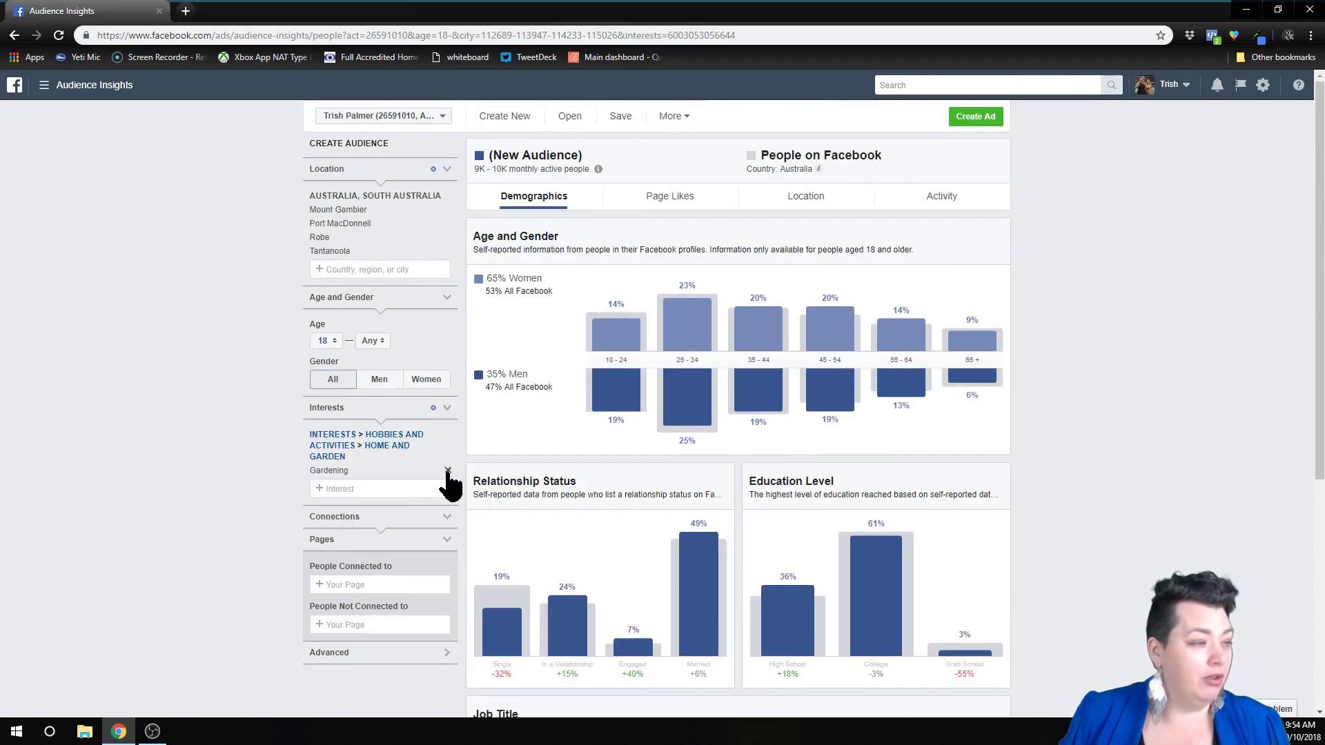
Step: Replace the Gardening interest with Baking for the four-town audience and review its demographics down to the job titles
click(448, 471)
click(354, 439)
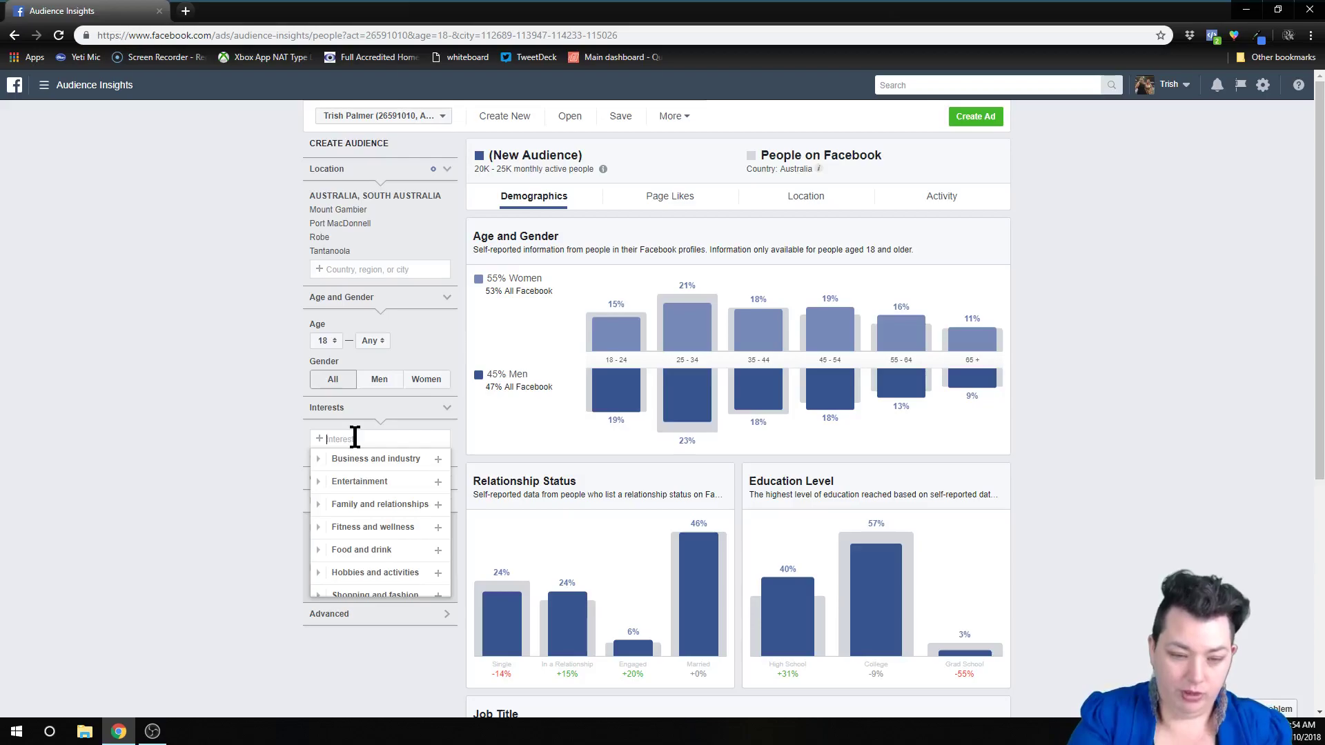
text(baking)
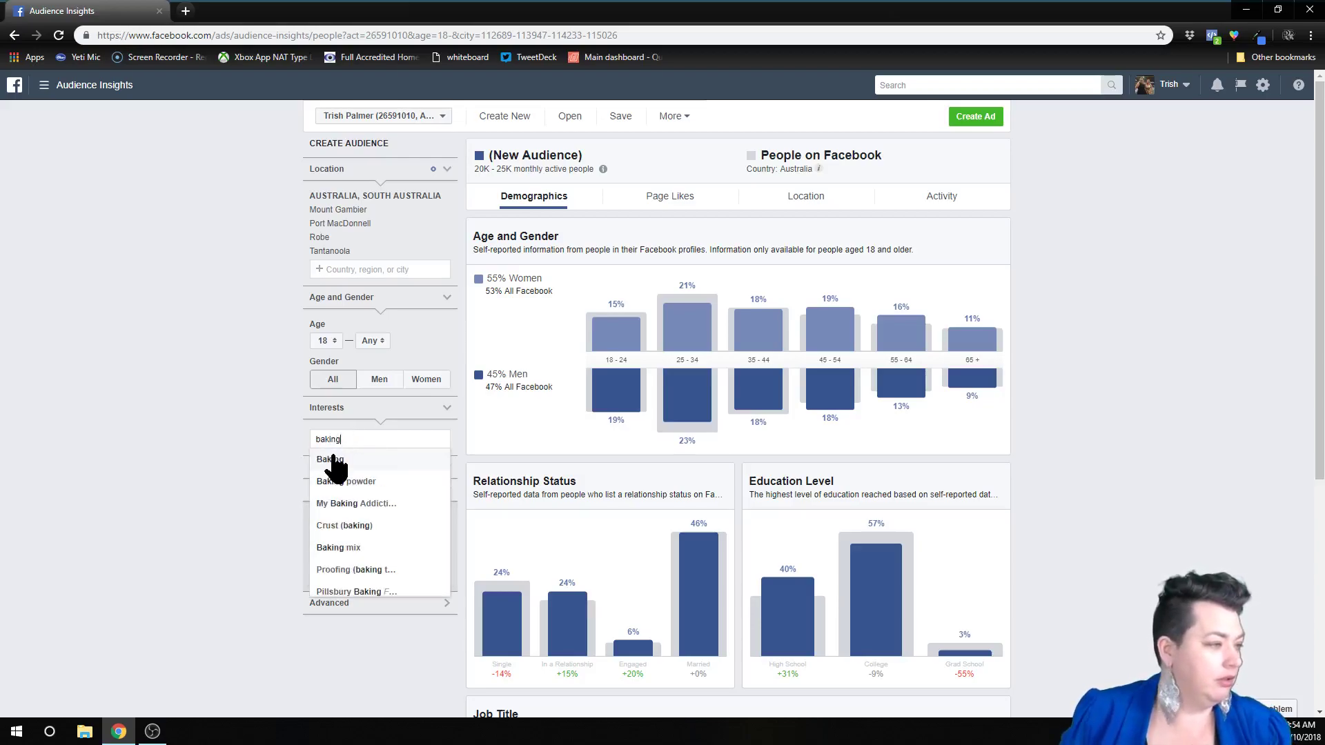
click(331, 460)
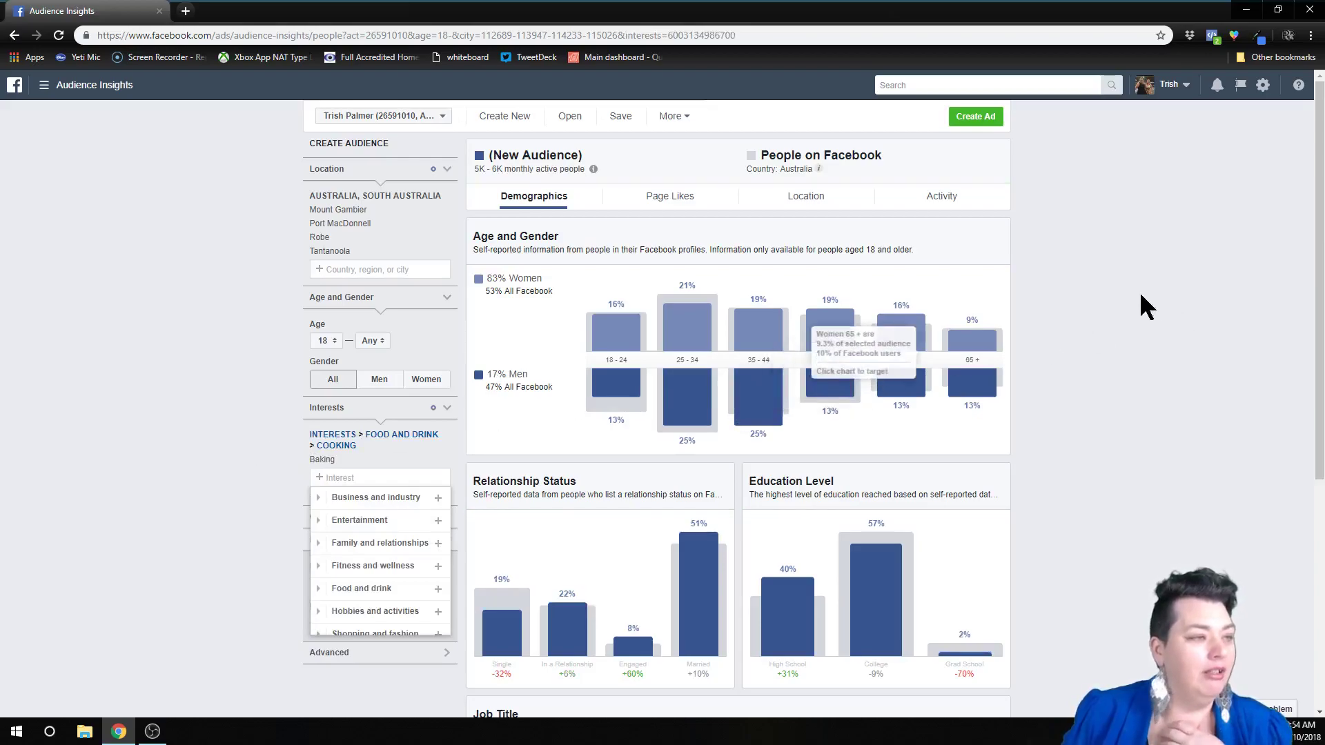
click(1204, 321)
scroll(1152, 344, down, 5)
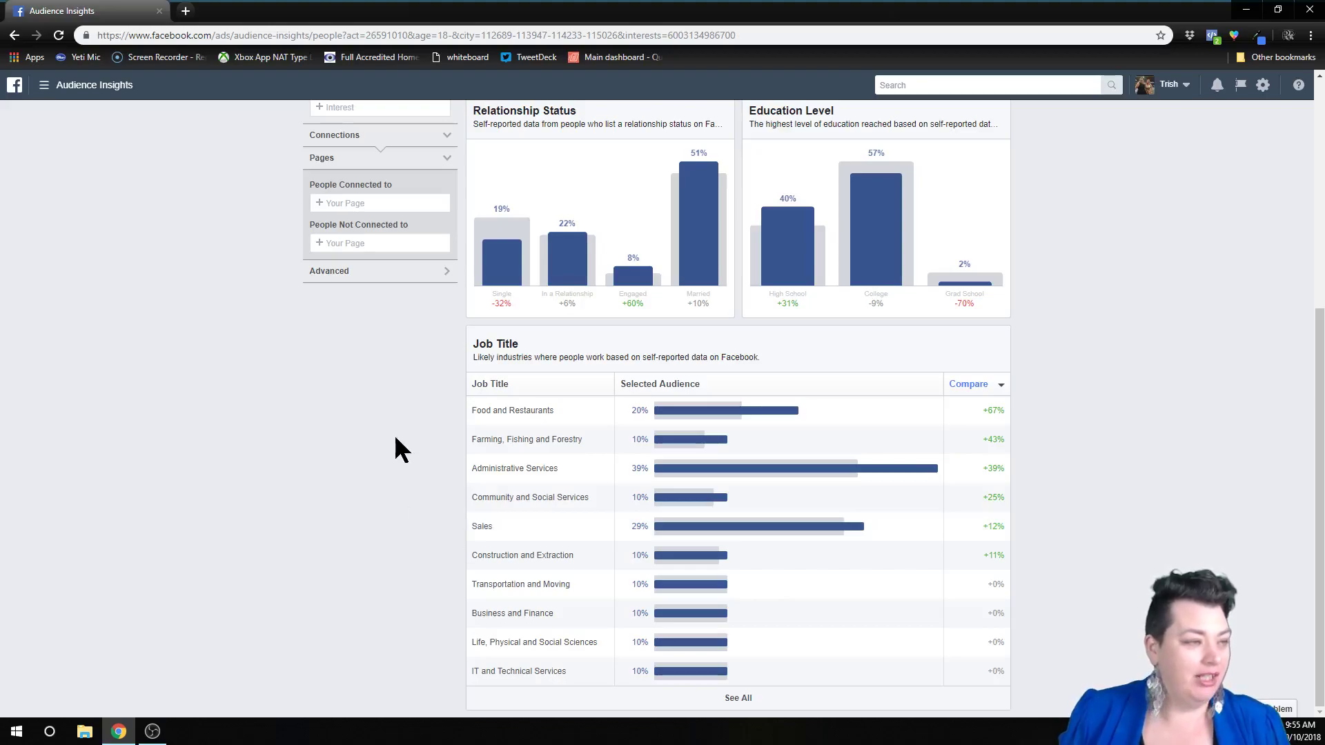
mouse_move(710, 426)
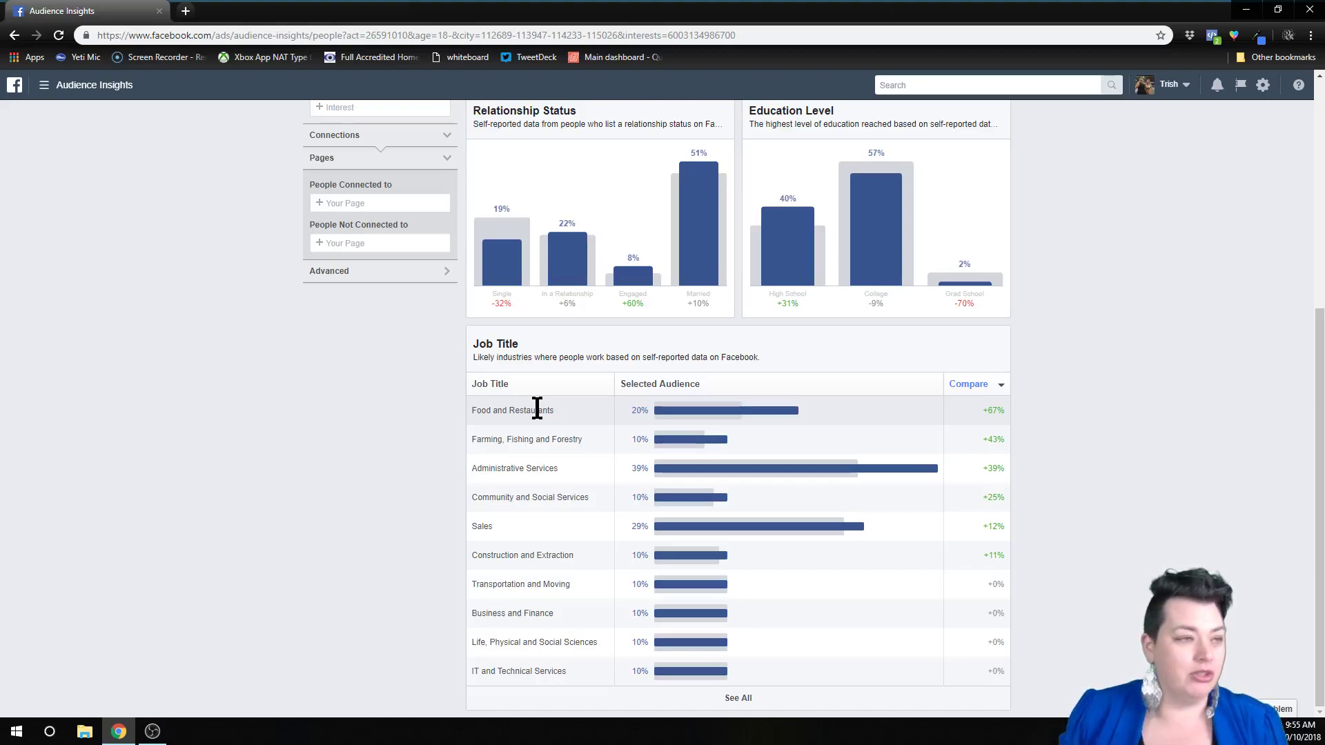
scroll(263, 476, up, 5)
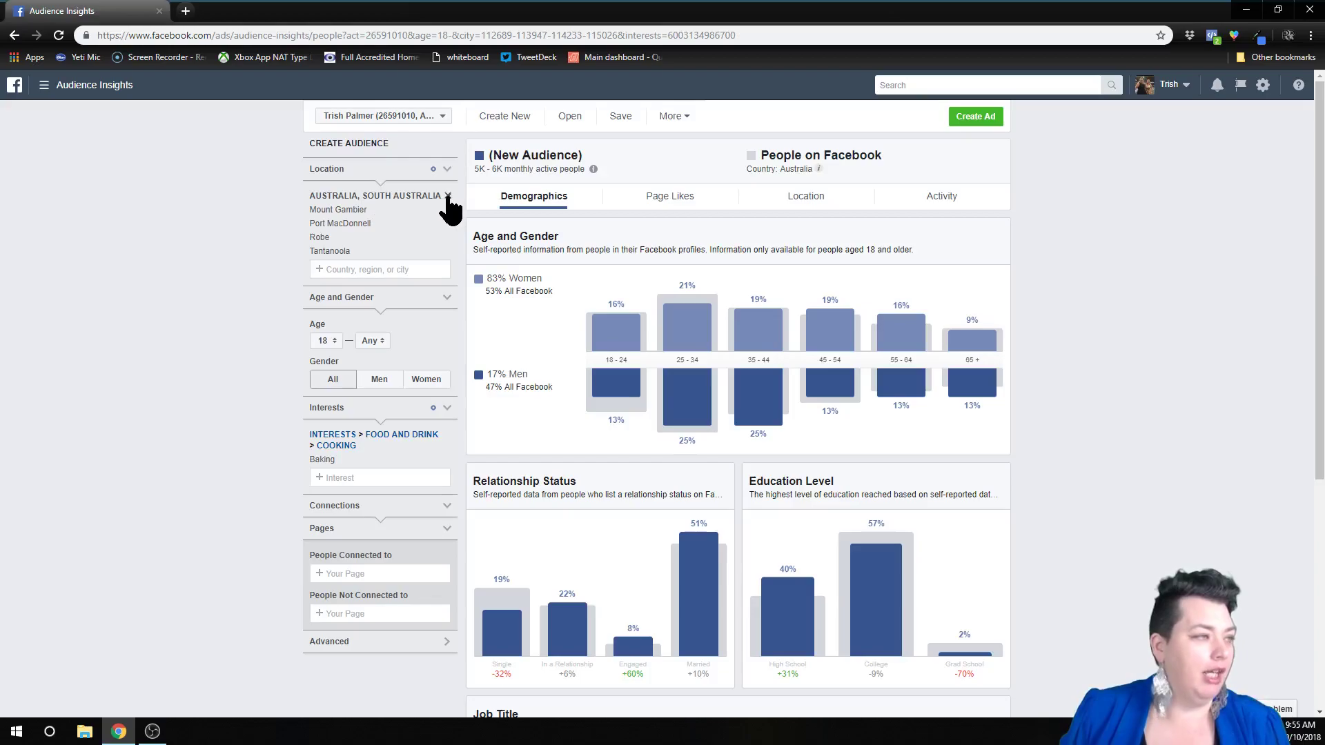
Step: Remove Mount Gambier, Port MacDonnell, Robe and Tantanoola from the audience's location
click(447, 209)
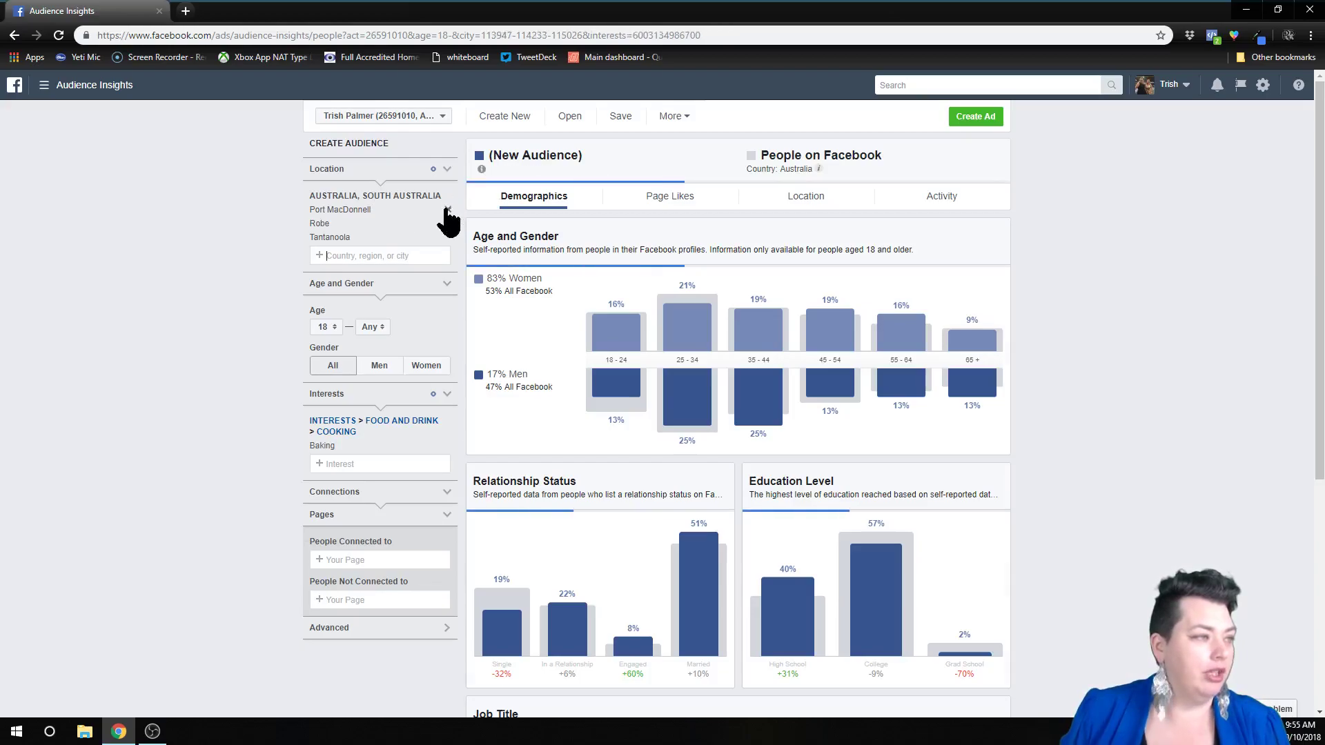
click(446, 210)
click(446, 210)
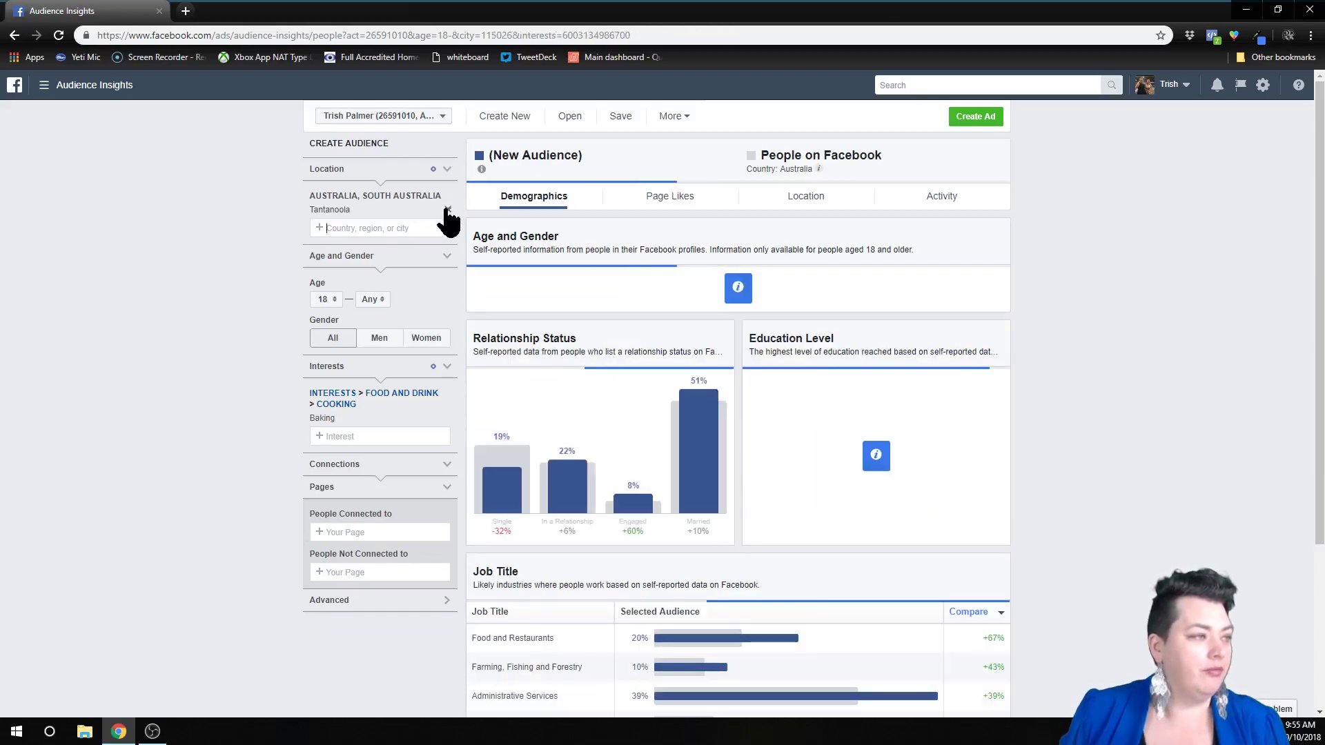
click(446, 209)
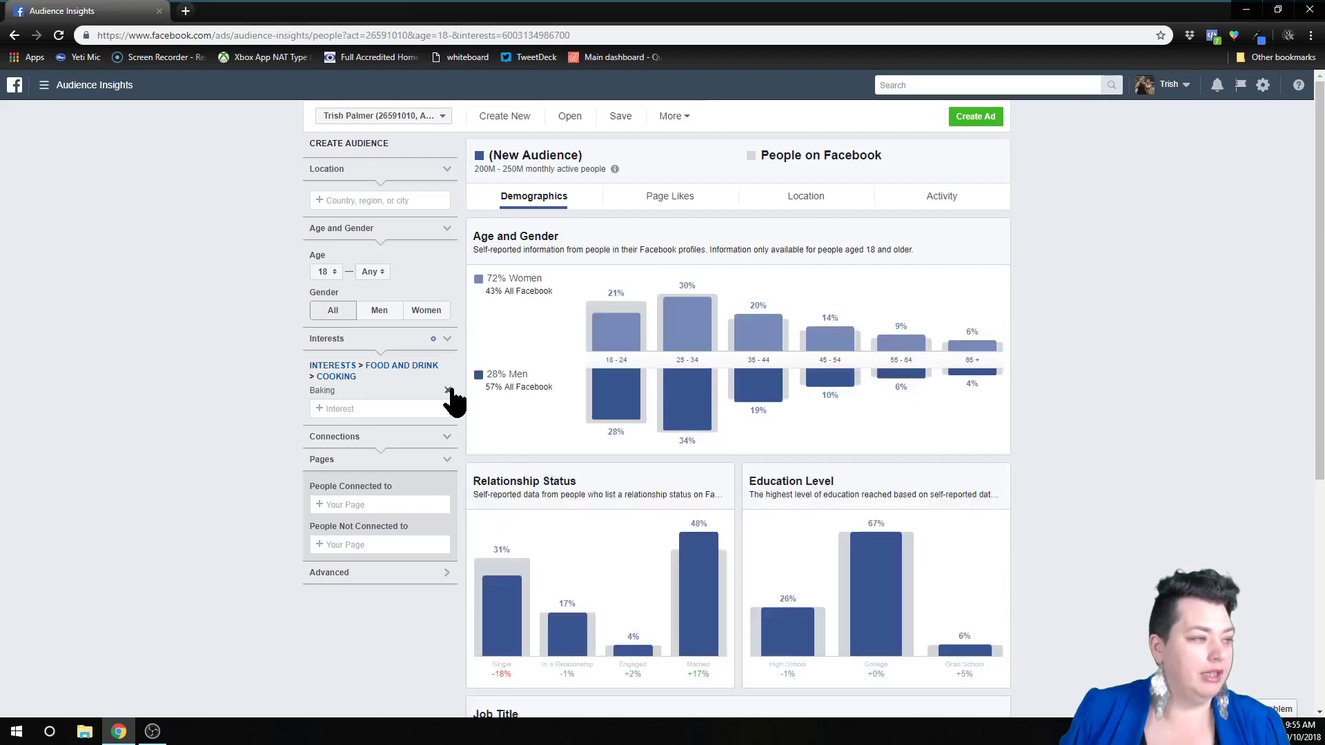
Step: Replace the Baking interest with Tony Robbins and check the audience's estimated size and demographics
click(448, 391)
click(353, 371)
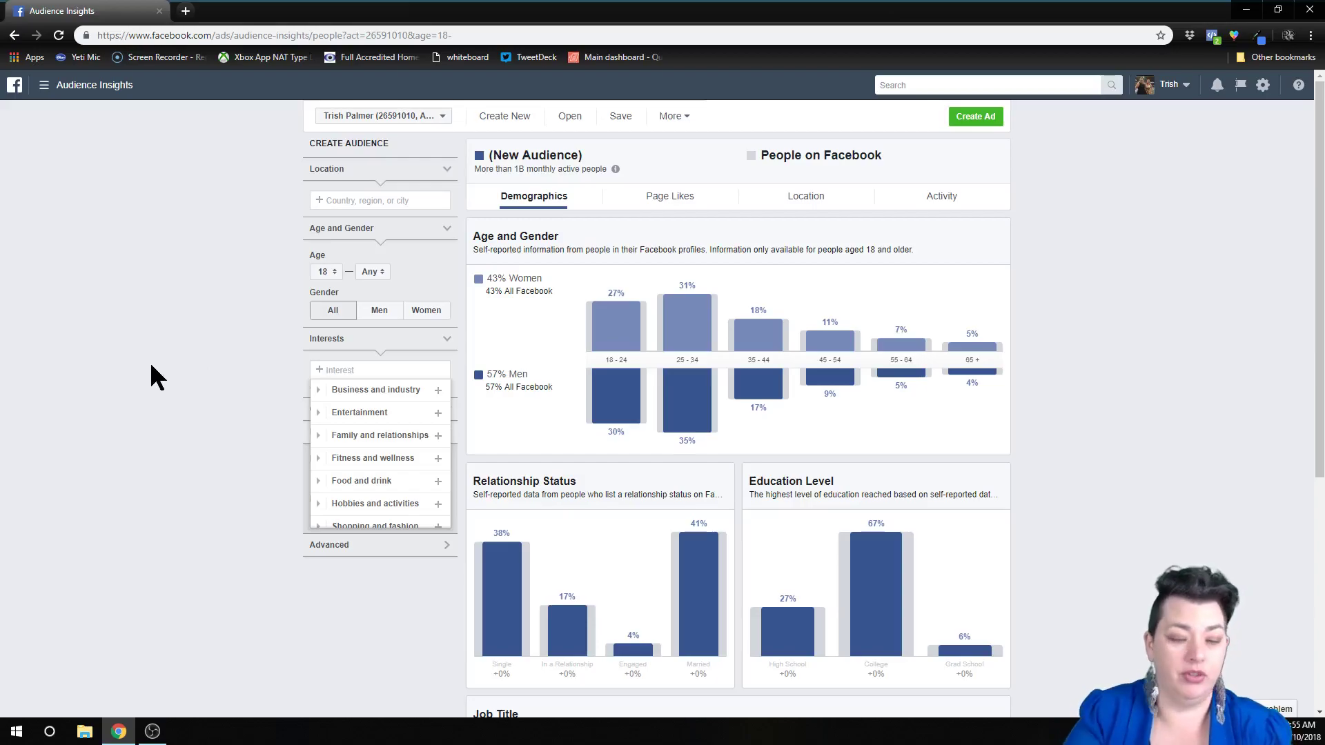
text(tony robb)
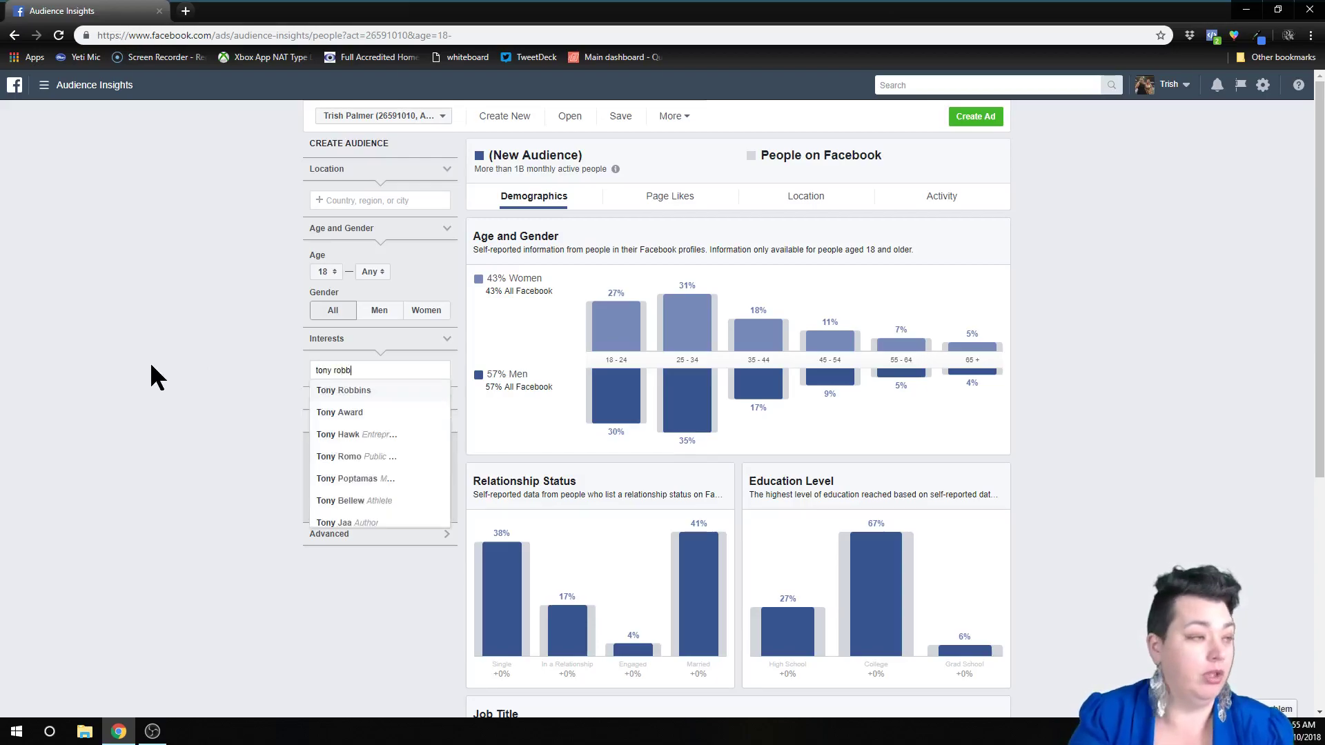
text(in)
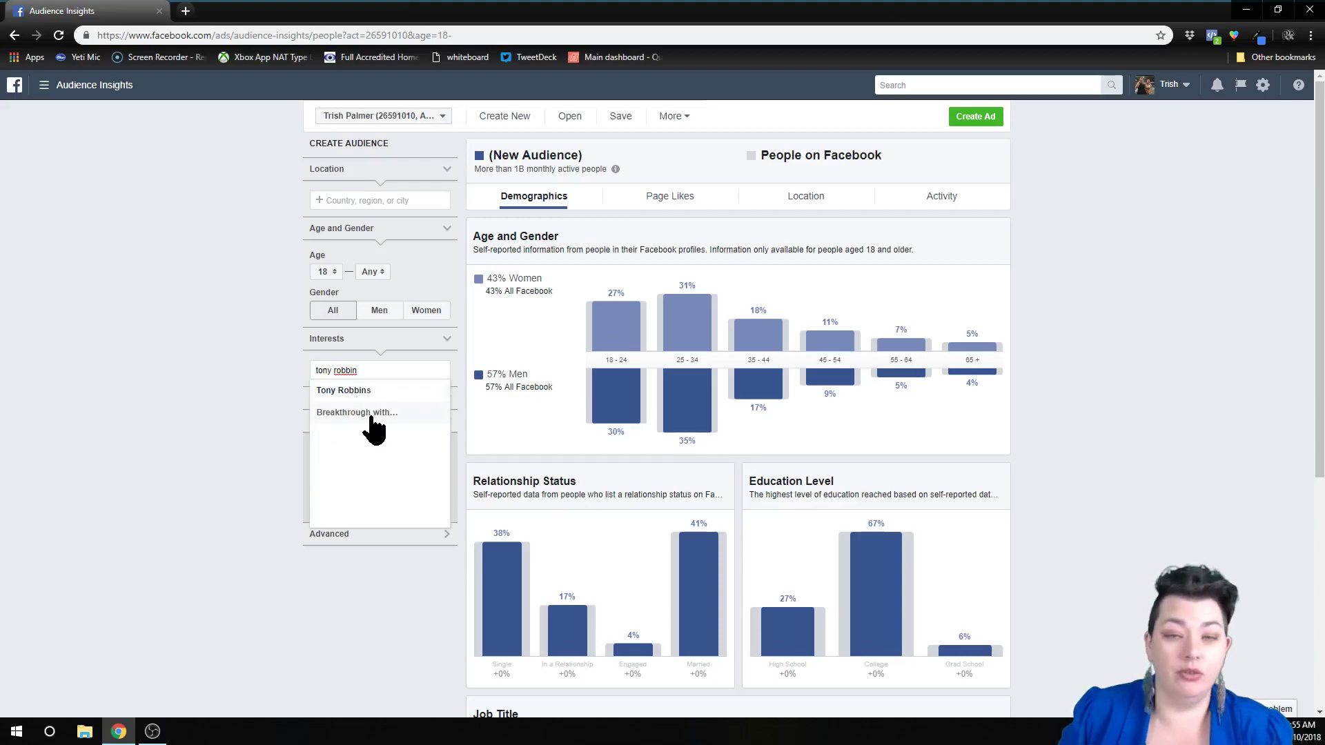
click(330, 392)
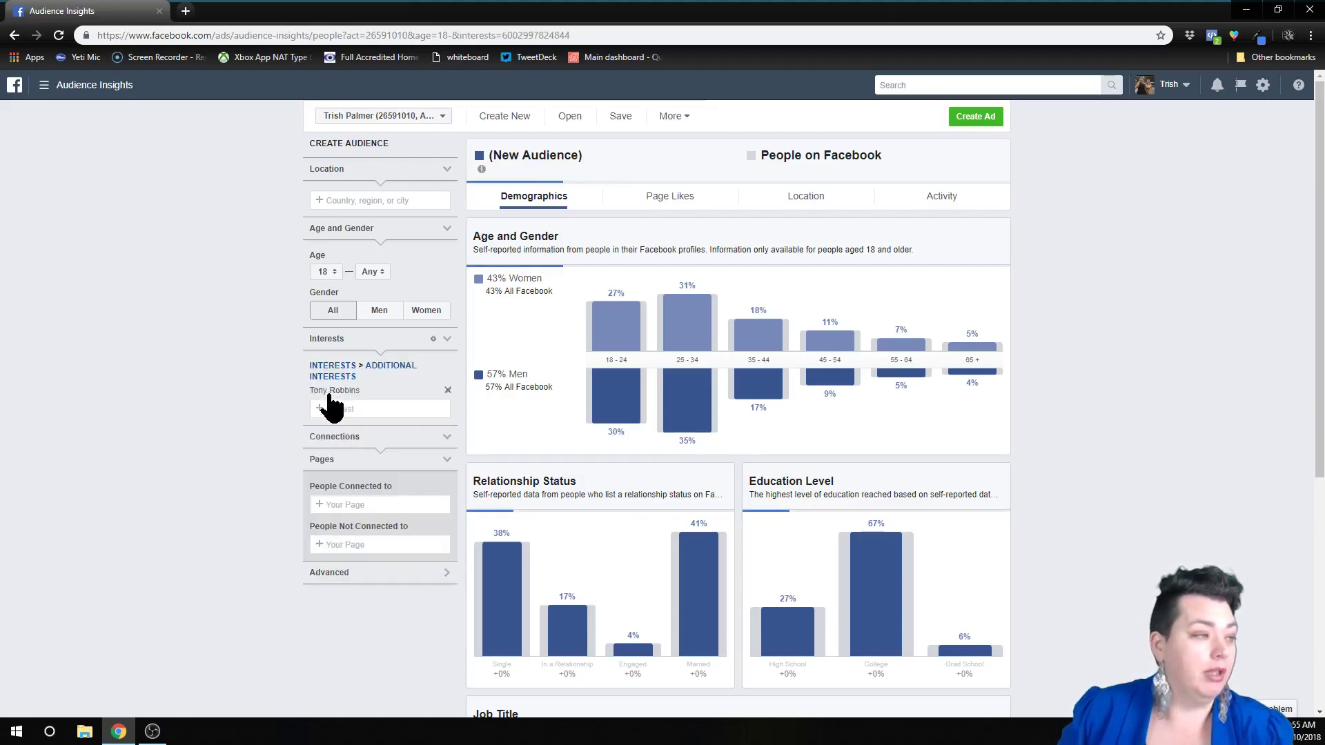
click(135, 342)
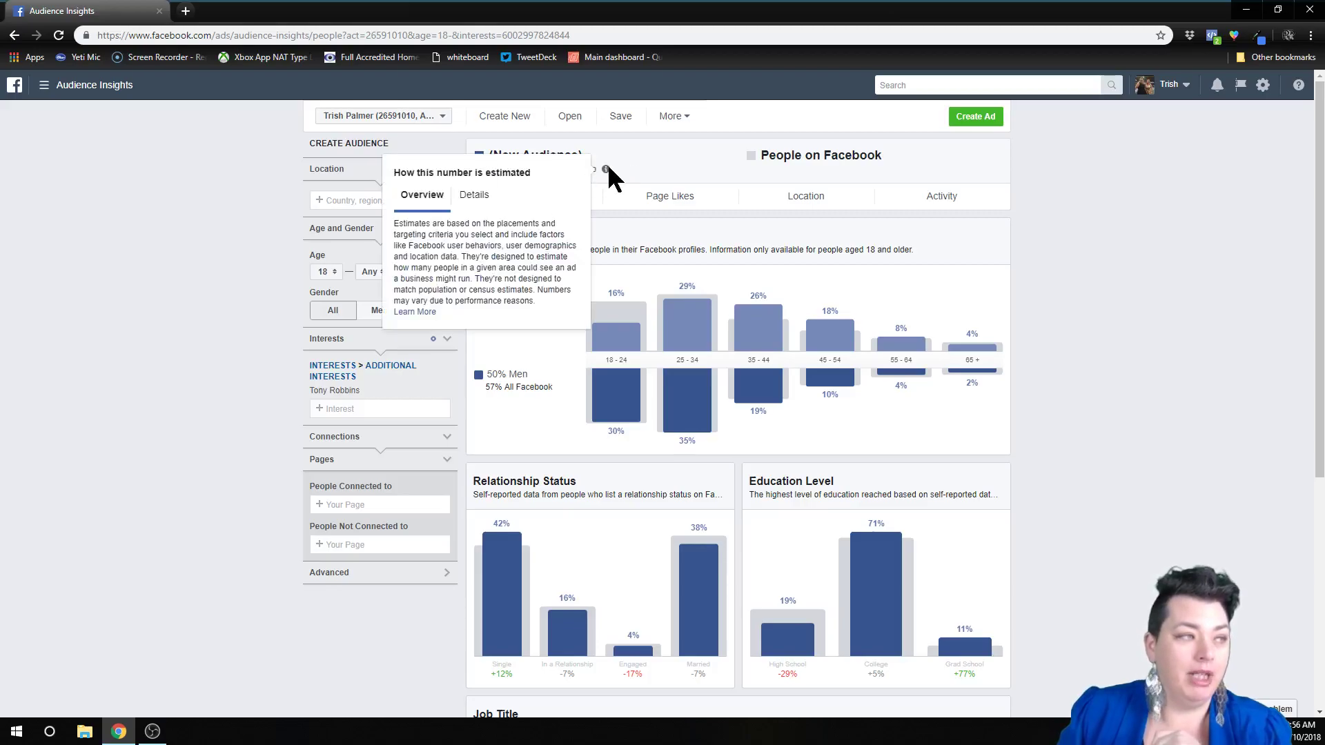
mouse_move(964, 290)
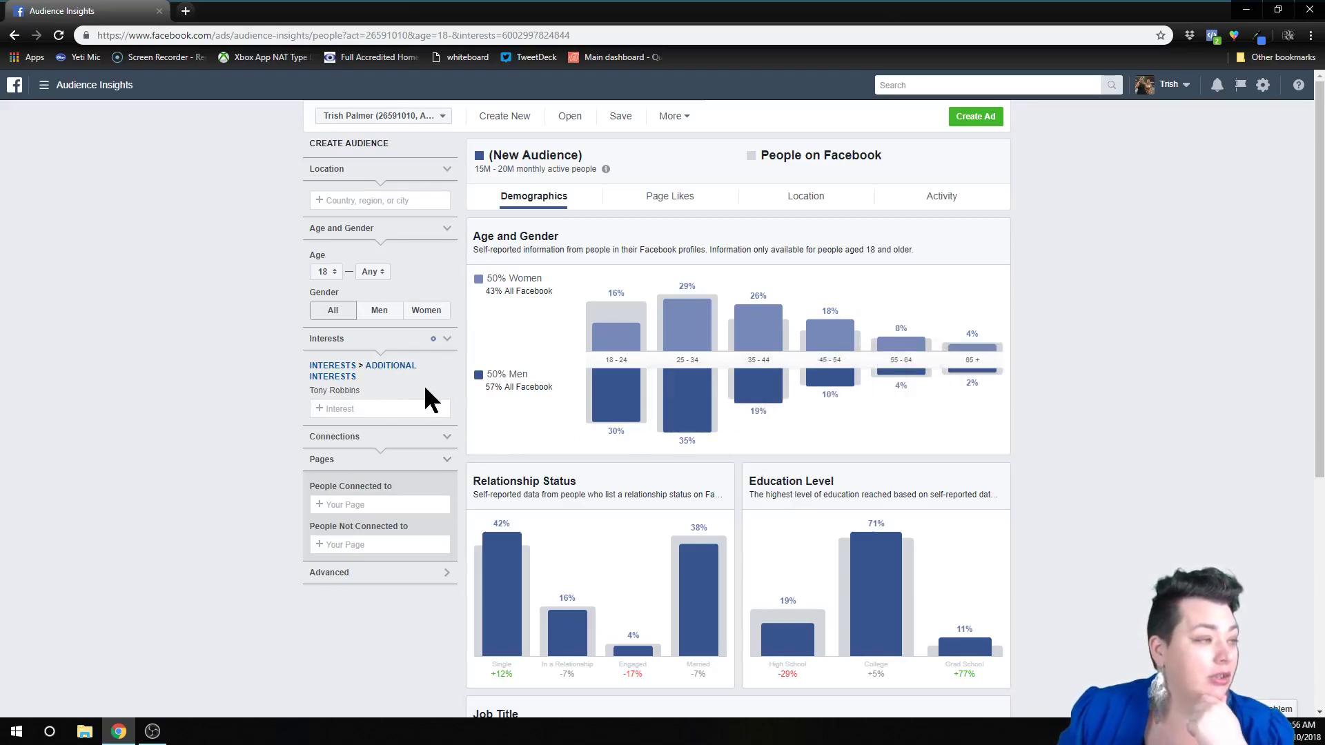
Step: Replace the Tony Robbins interest with Gary Vaynerchuk, keeping the audience without a location
click(447, 391)
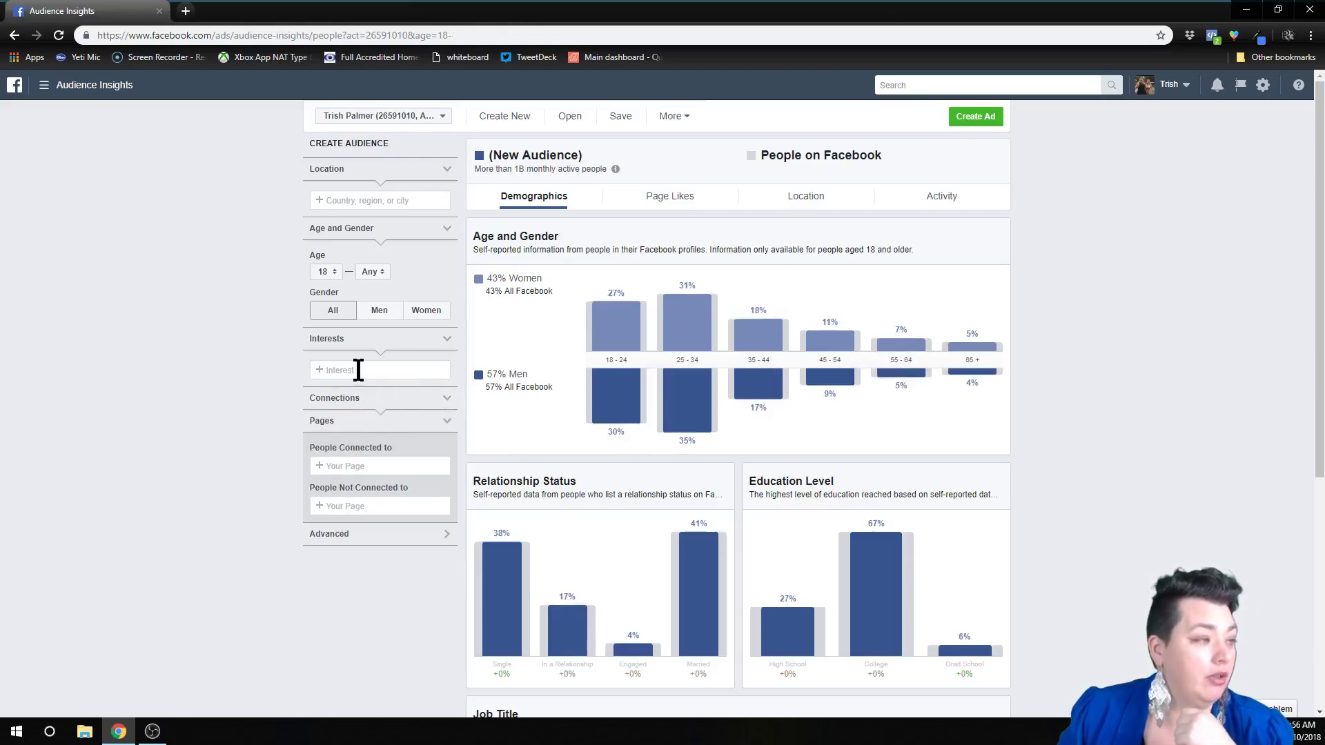
click(358, 370)
text(gary van)
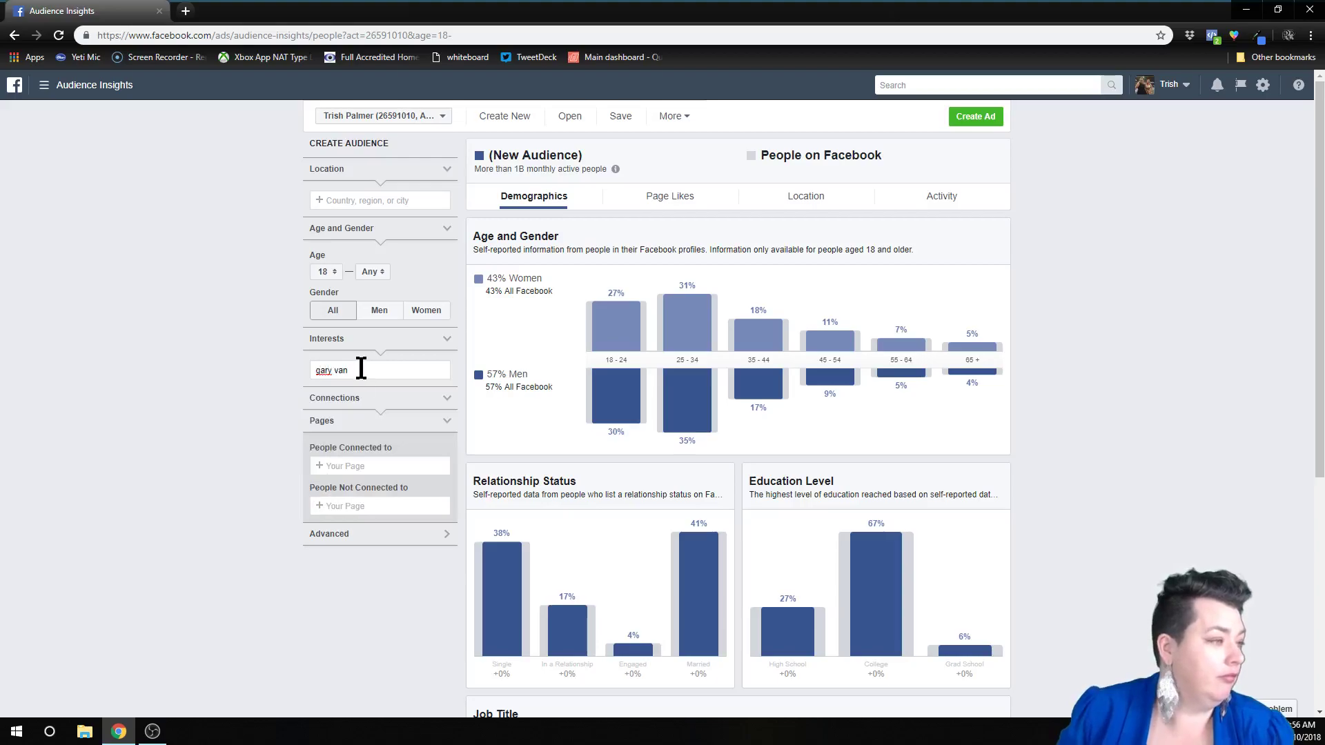
key(BackSpace)
key(BackSpace)
key(BackSpace)
key(BackSpace)
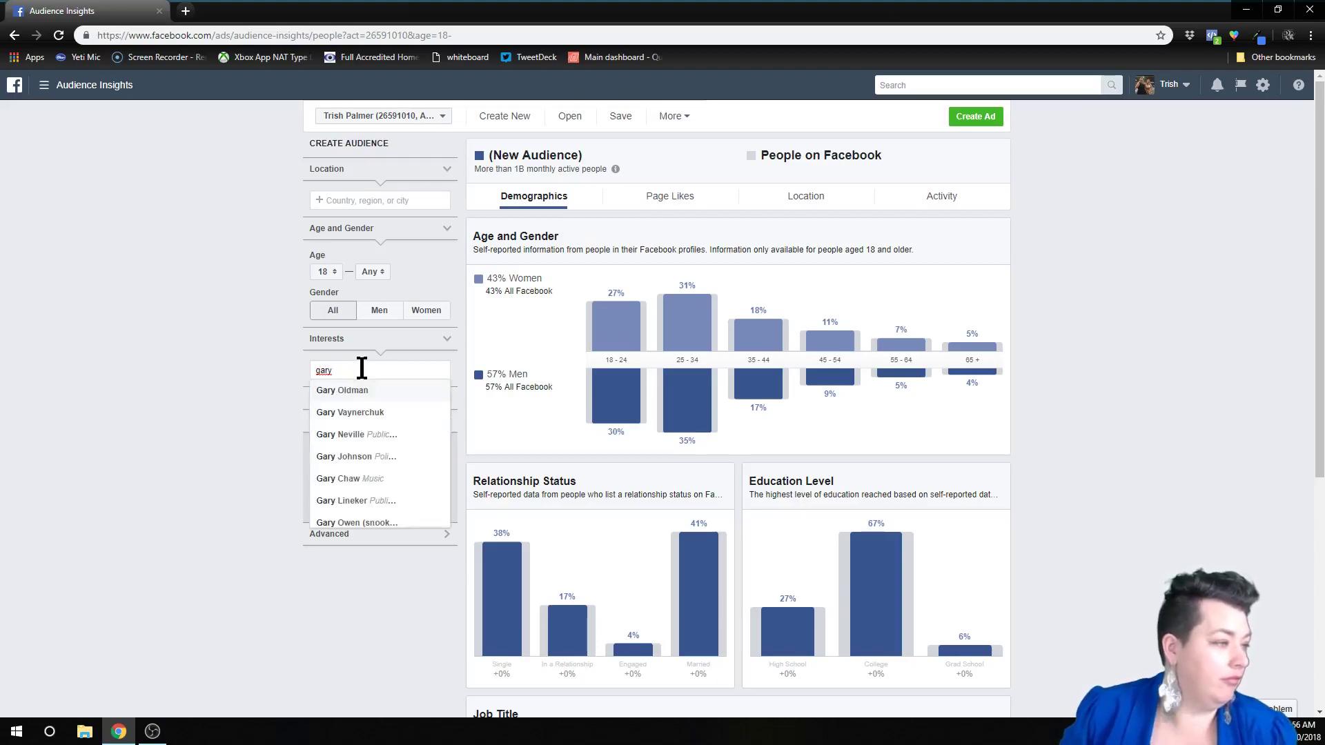
click(352, 413)
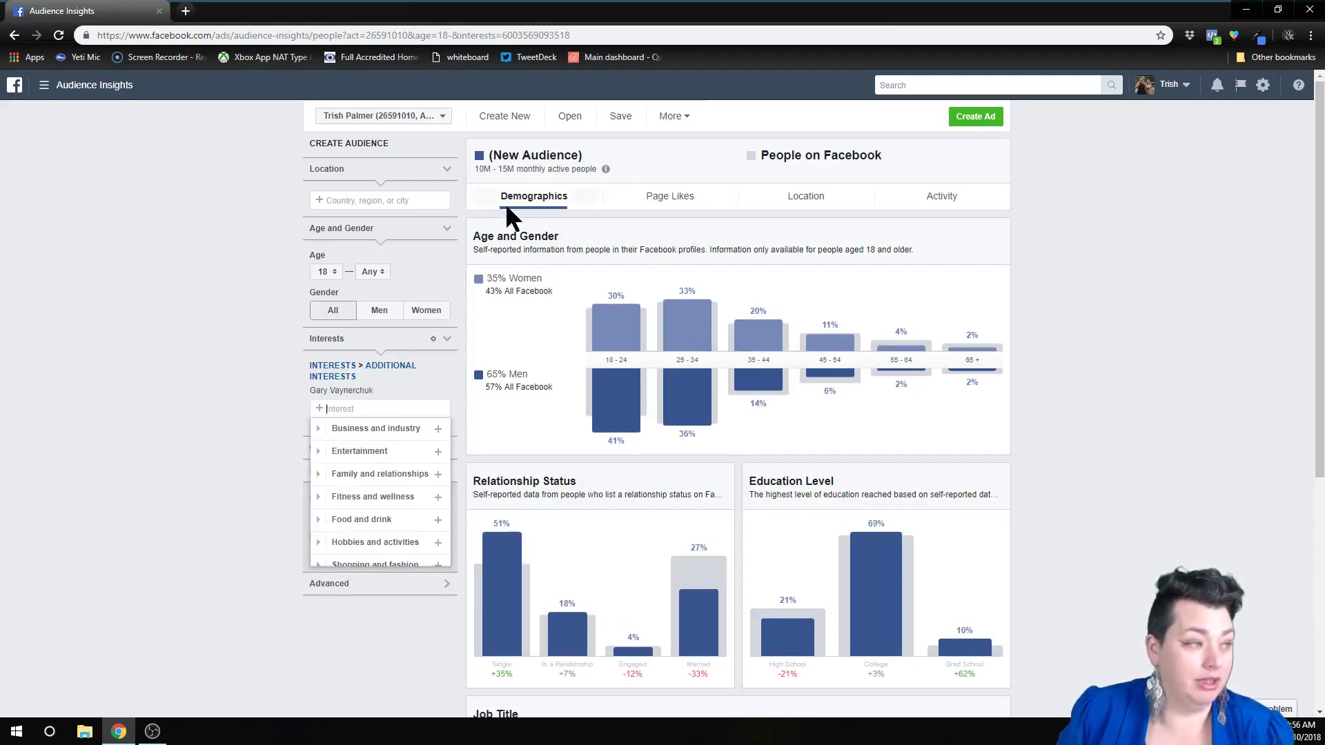
click(247, 366)
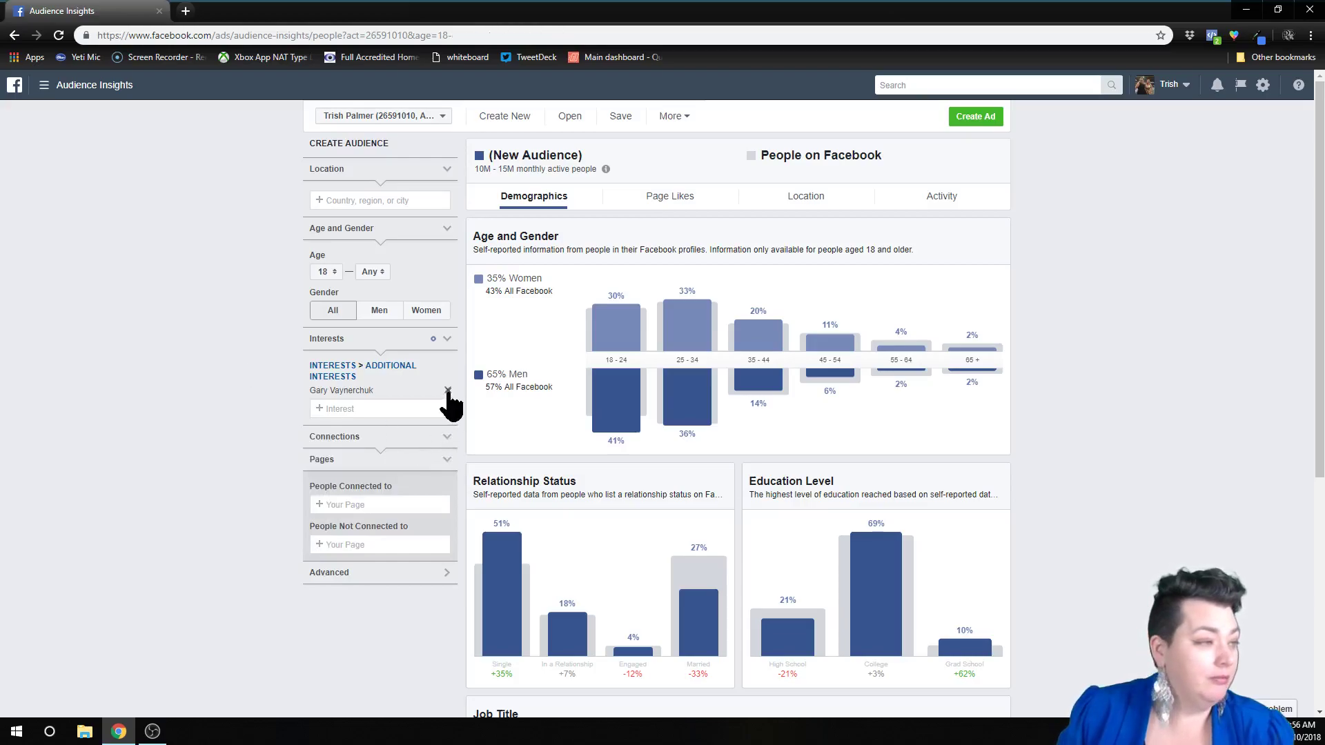
Step: Replace the Gary Vaynerchuk interest with Meditation and review the audience's demographics, from age and gender to job titles
click(449, 392)
click(331, 368)
text(me)
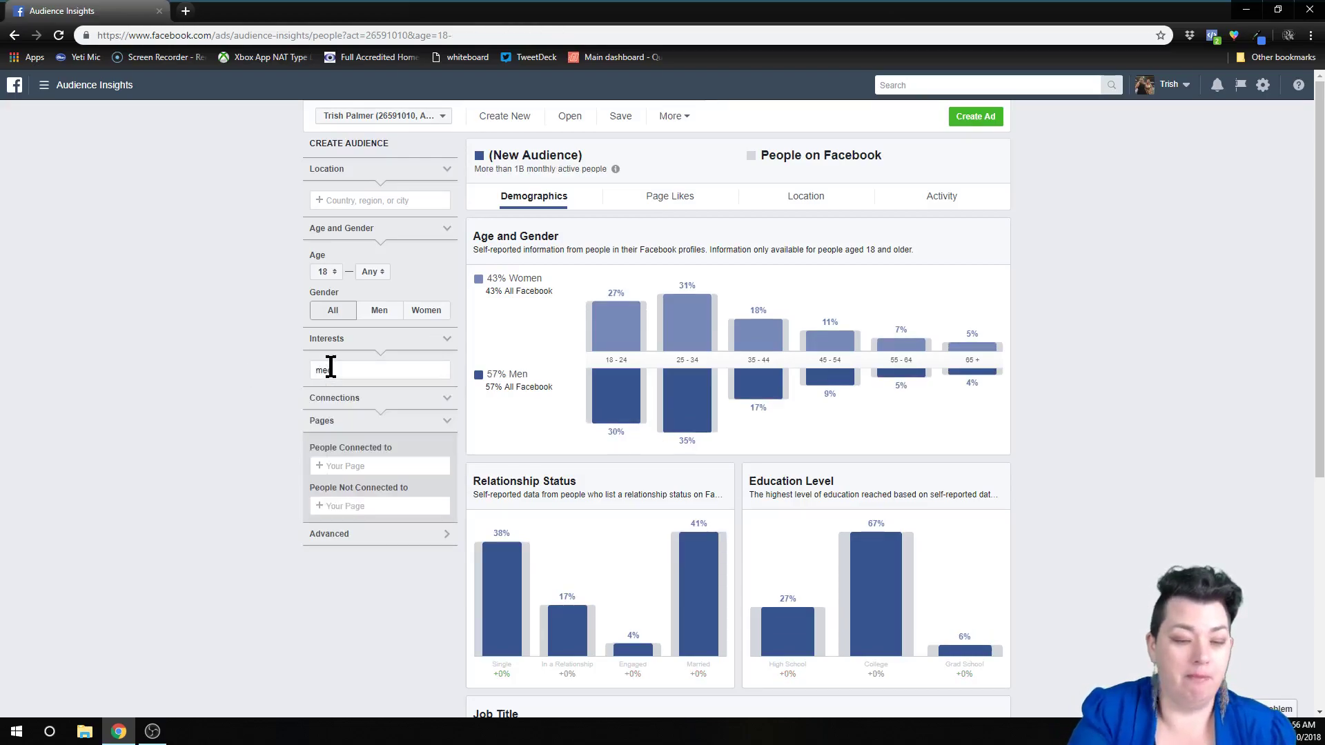
text(dit)
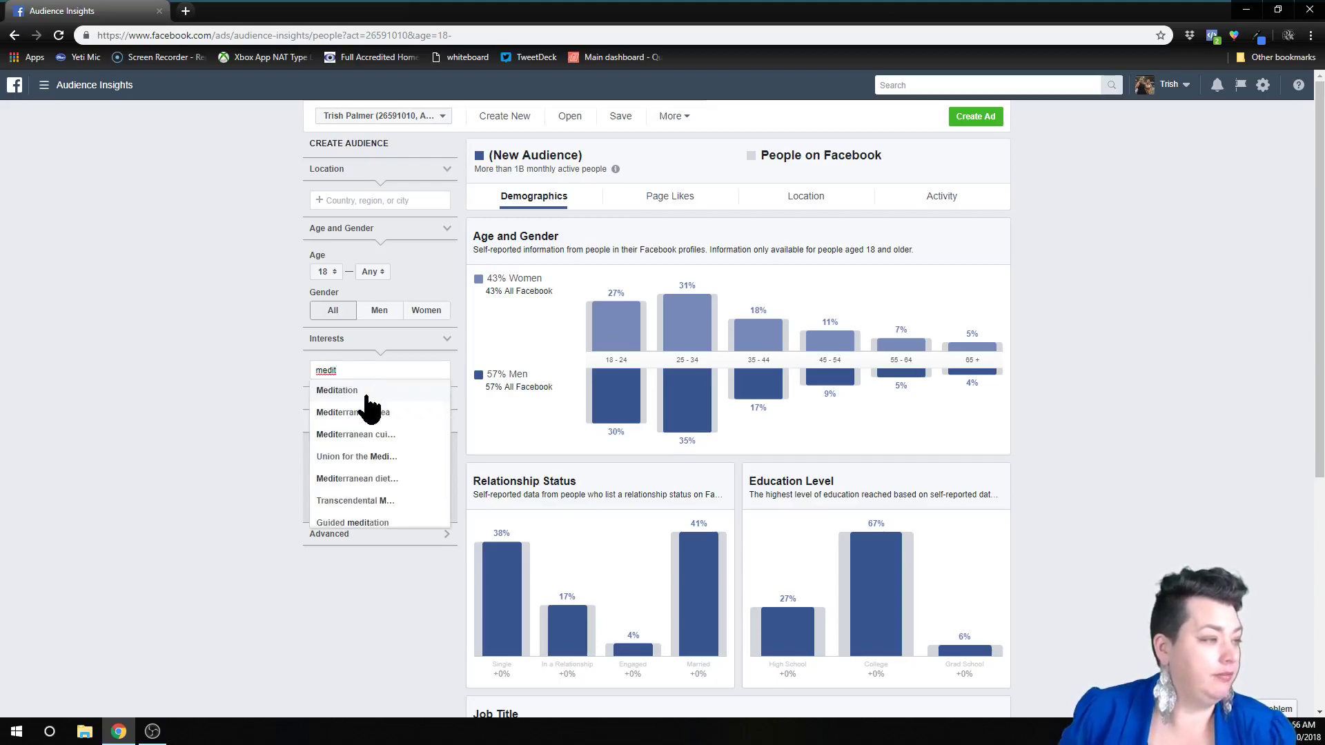
click(360, 390)
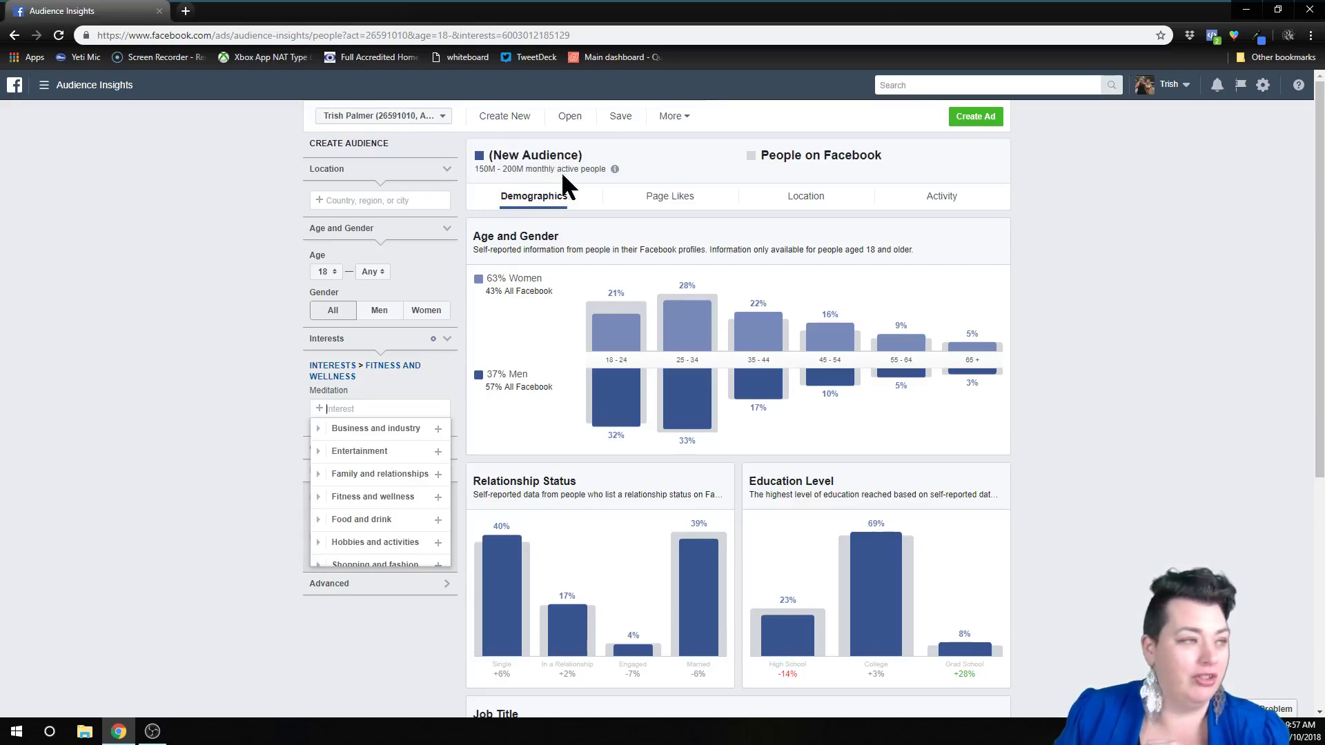
click(229, 272)
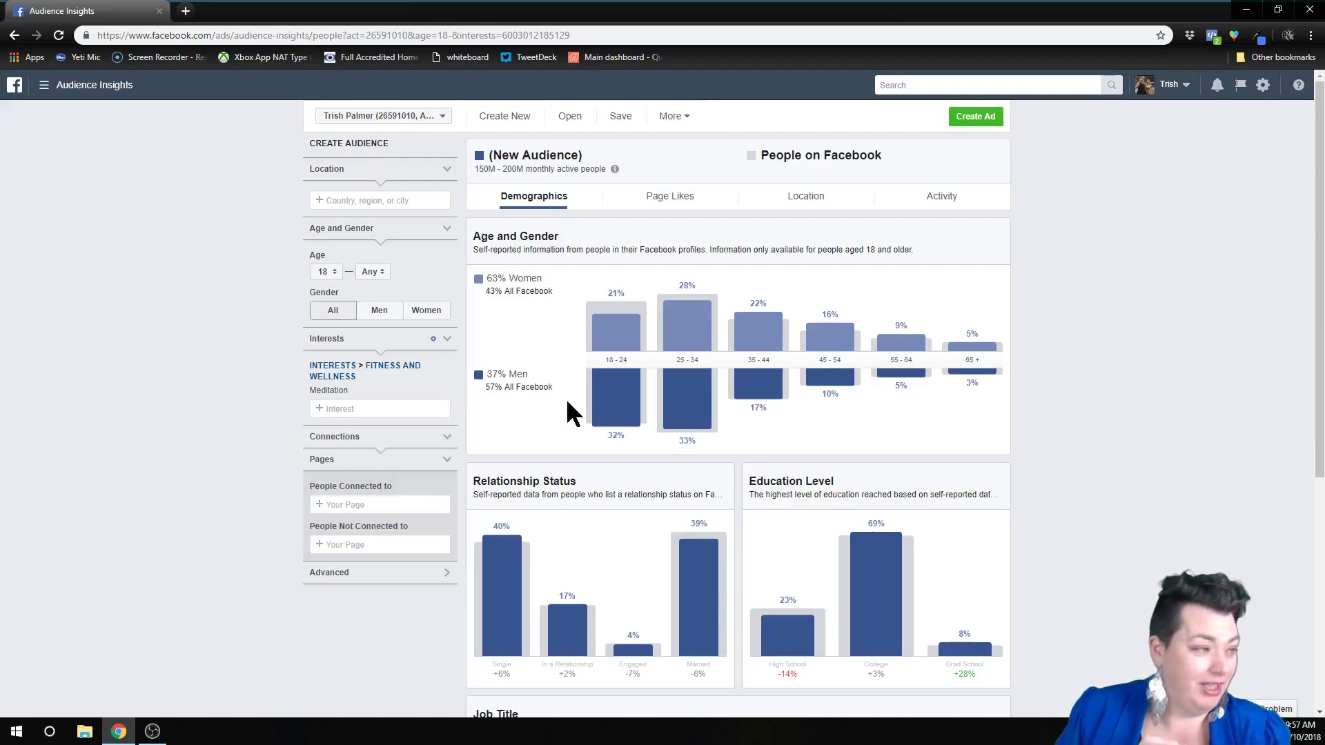
scroll(1087, 333, down, 1)
scroll(1090, 337, down, 2)
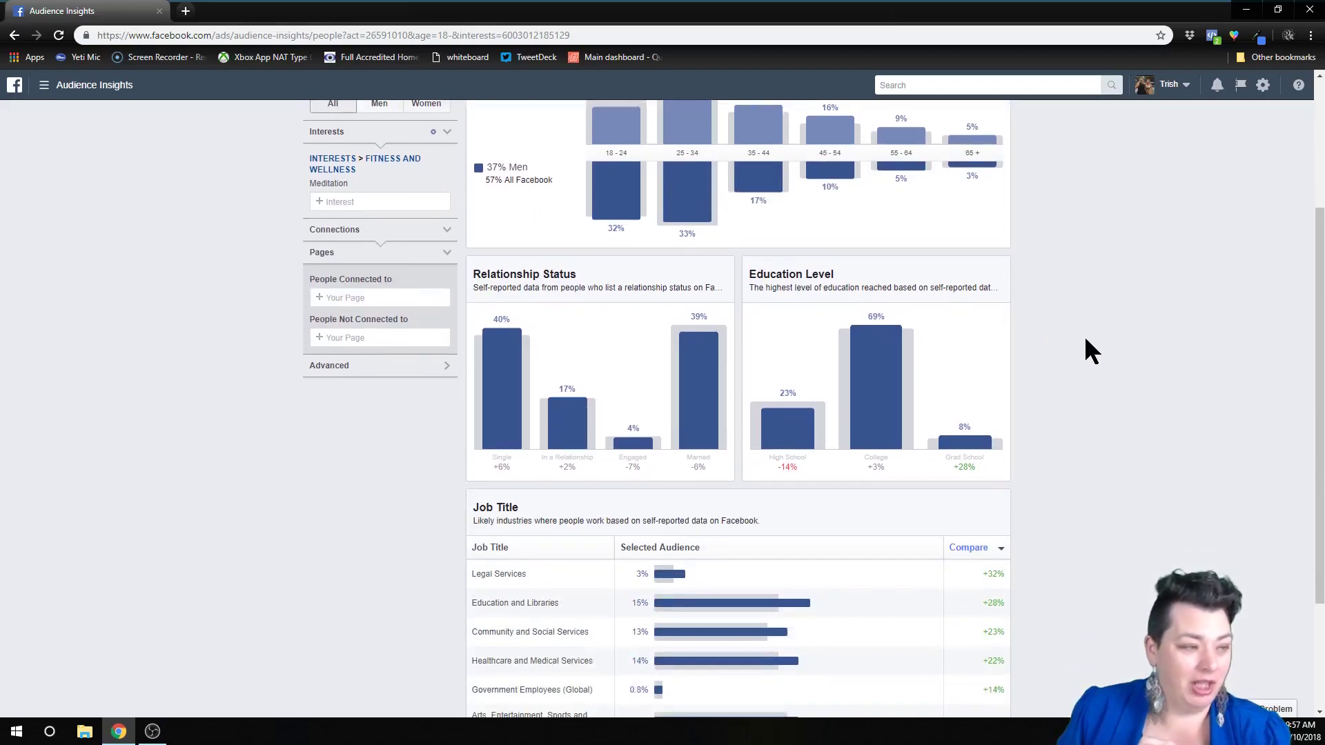
scroll(1084, 340, down, 3)
scroll(1084, 338, up, 4)
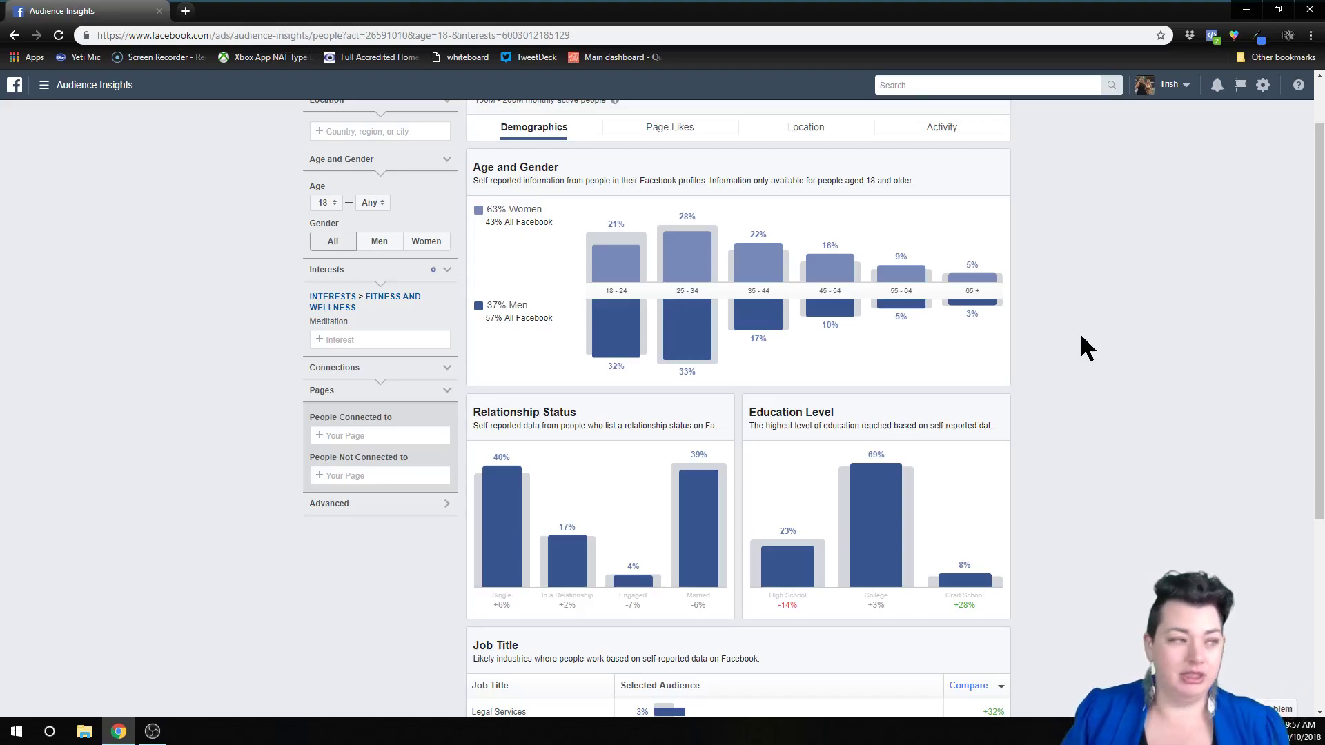
scroll(1079, 335, up, 1)
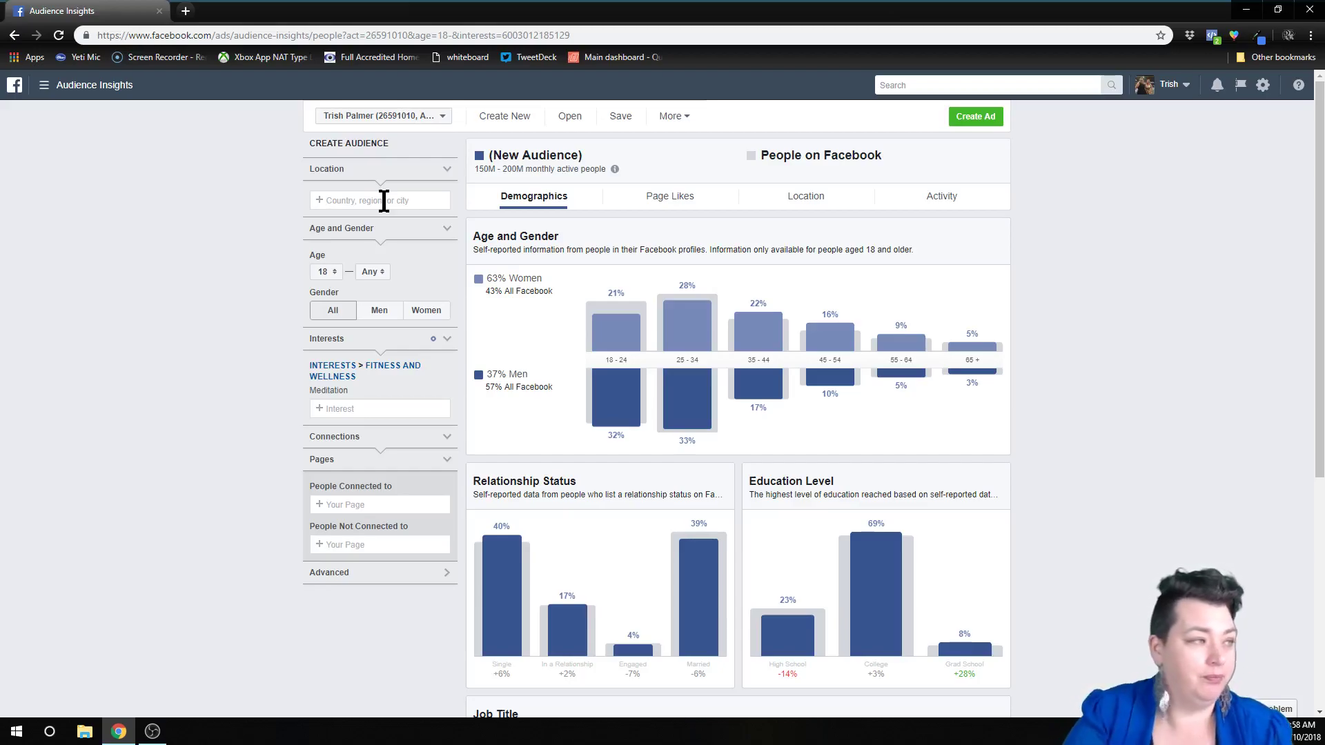
Step: Limit the audience's location to Mount Gambier, South Australia, and replace the Meditation interest with Pink (singer)
text(mount)
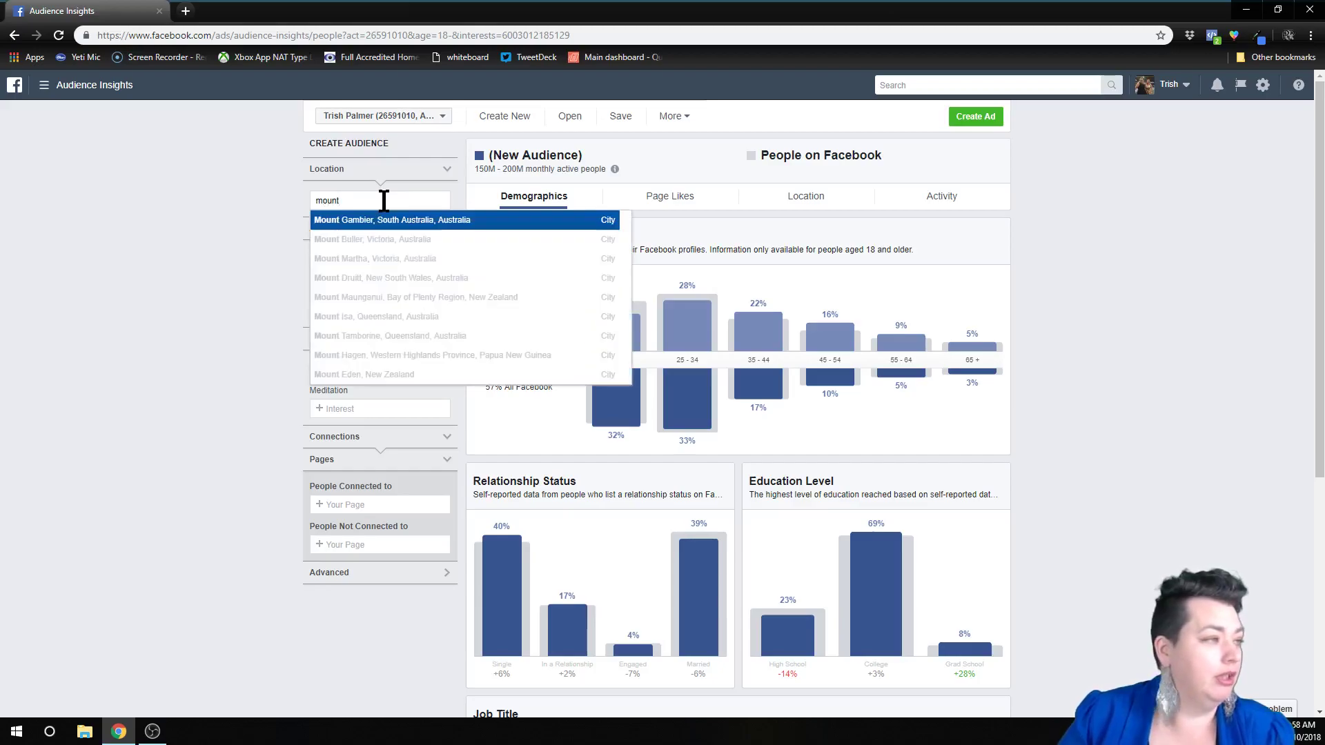
click(384, 225)
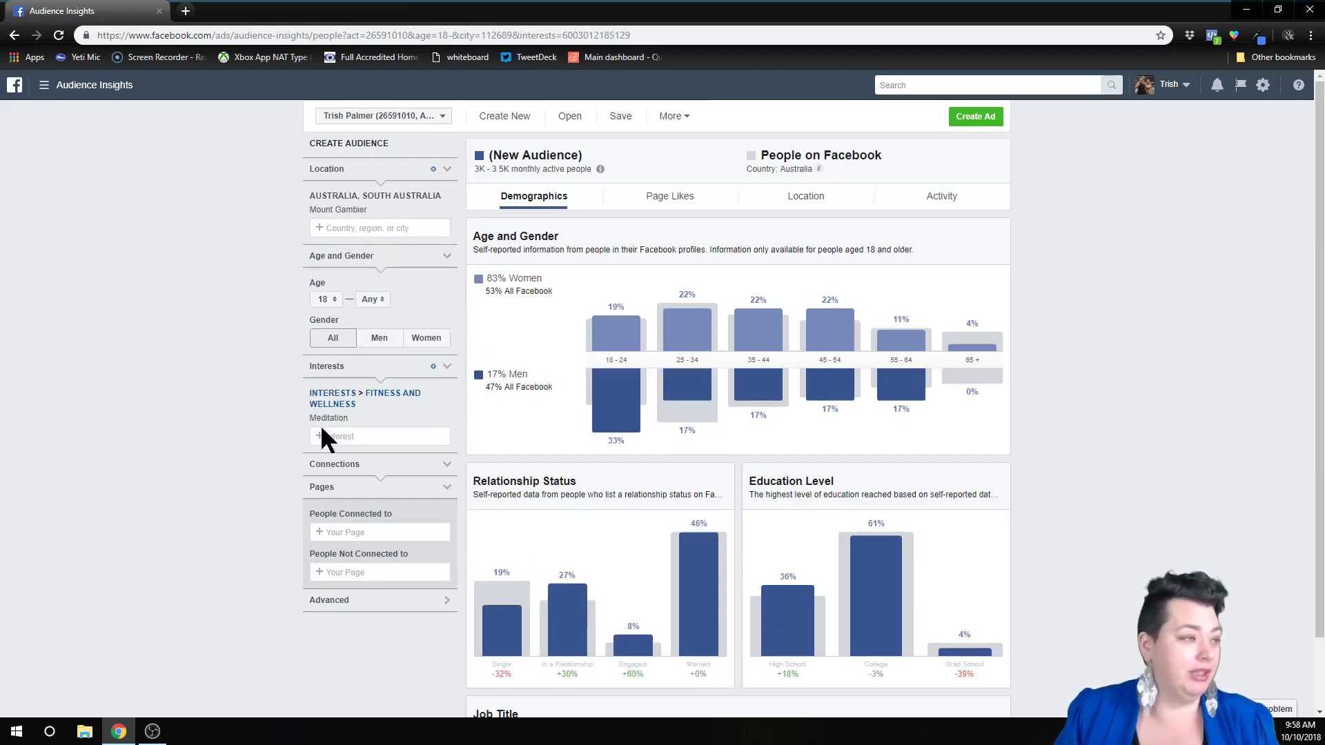
click(448, 418)
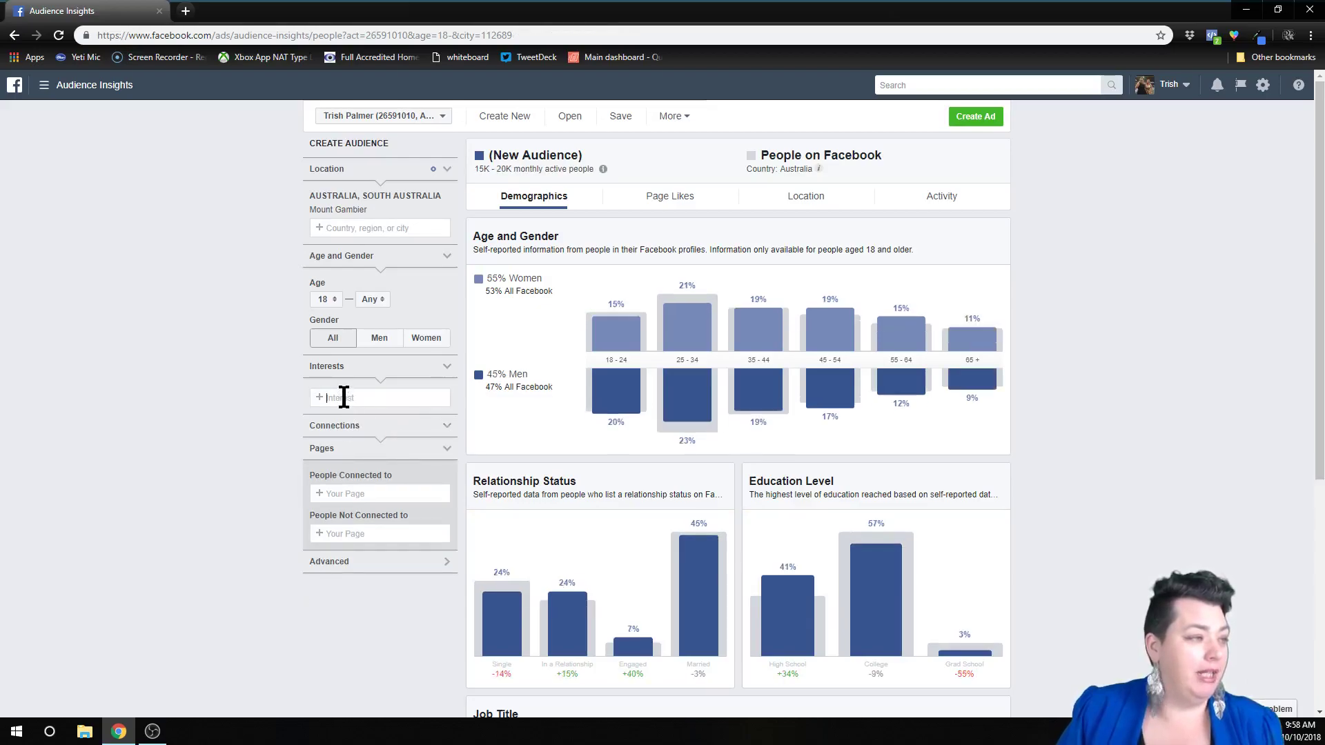
click(343, 396)
text(pink)
key(Return)
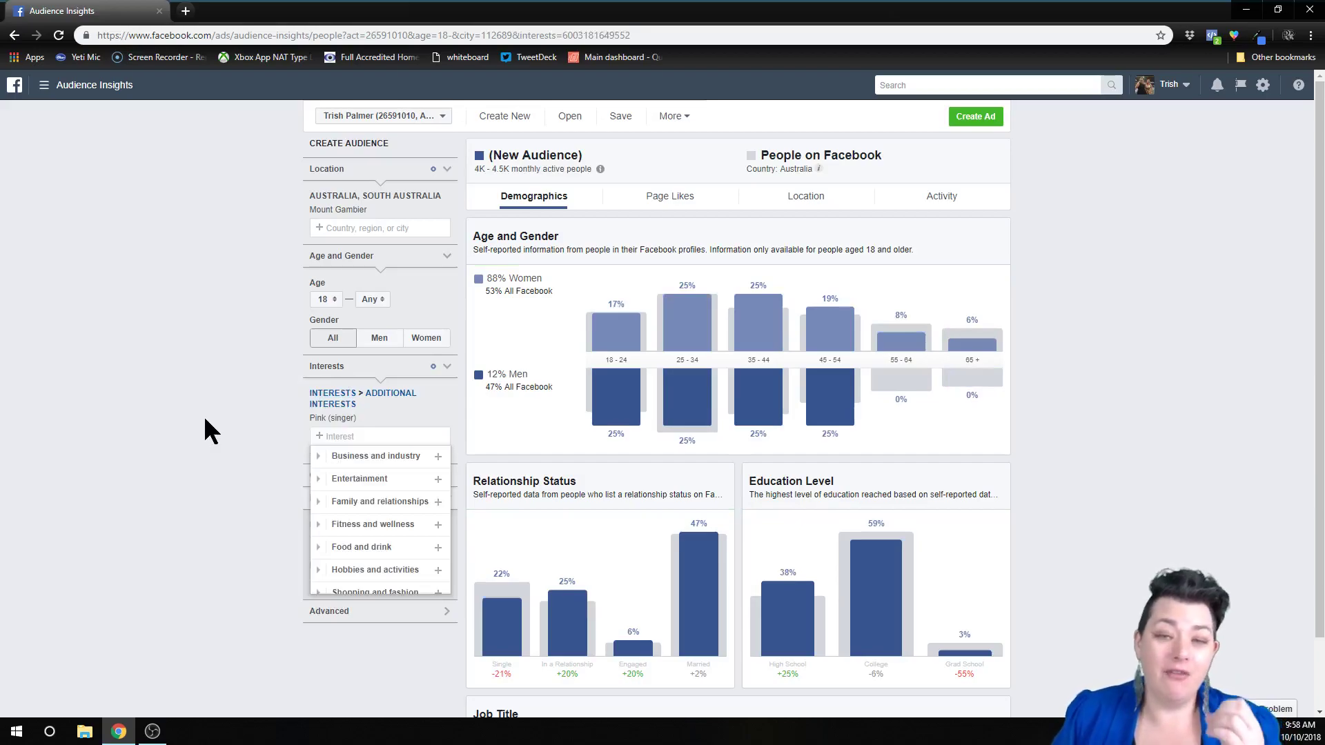
click(1079, 368)
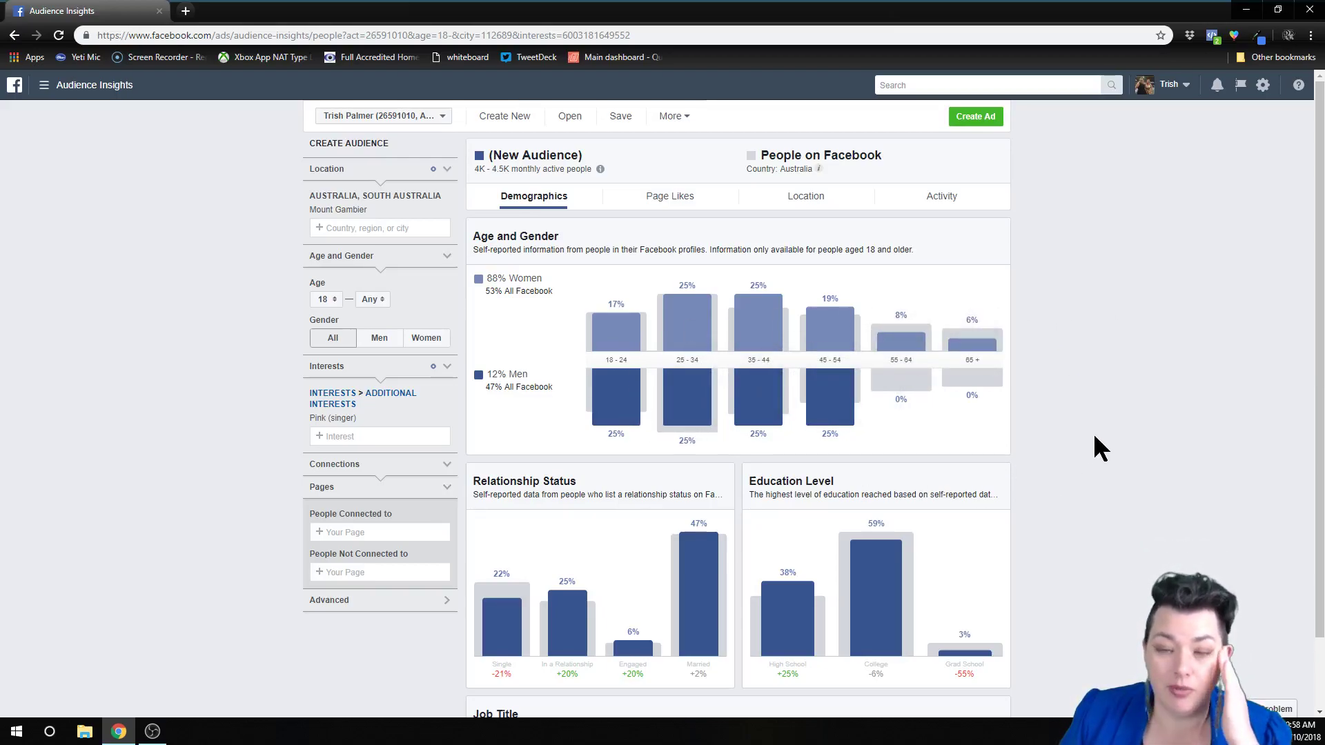
scroll(1046, 461, down, 1)
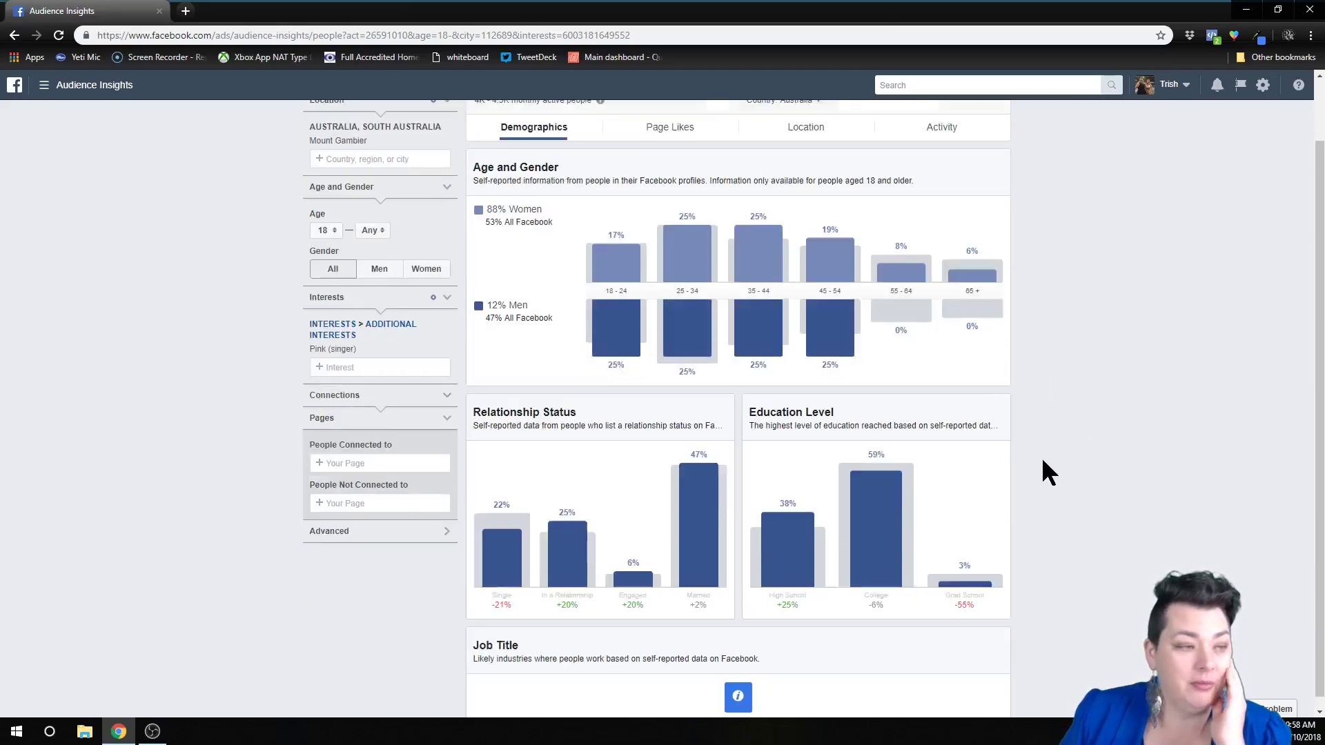